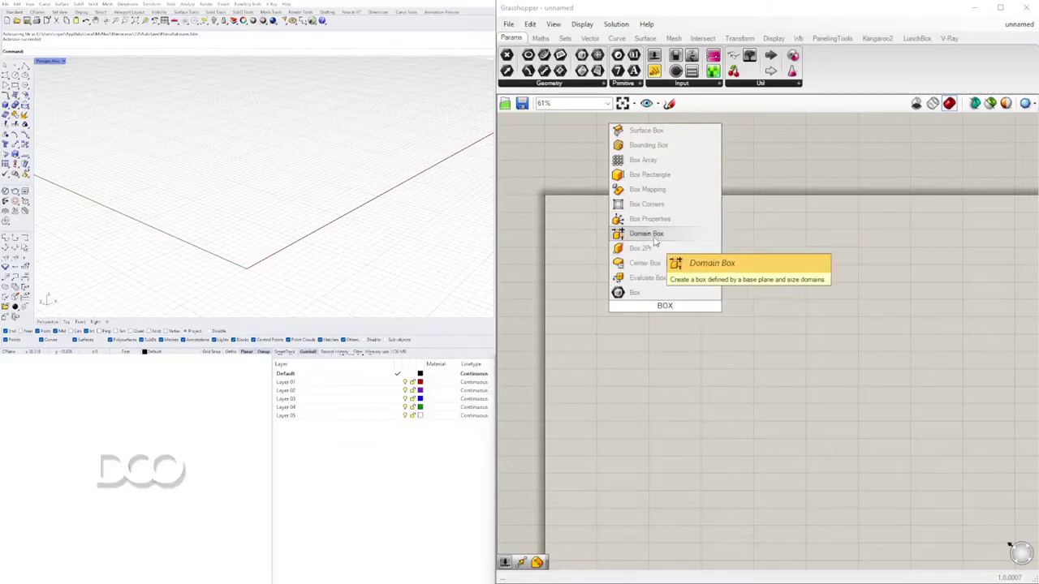
Add a Domain Box component to the canvas with free space around it for its inputs.
left_click(663, 234)
left_click_drag(664, 302, 744, 298)
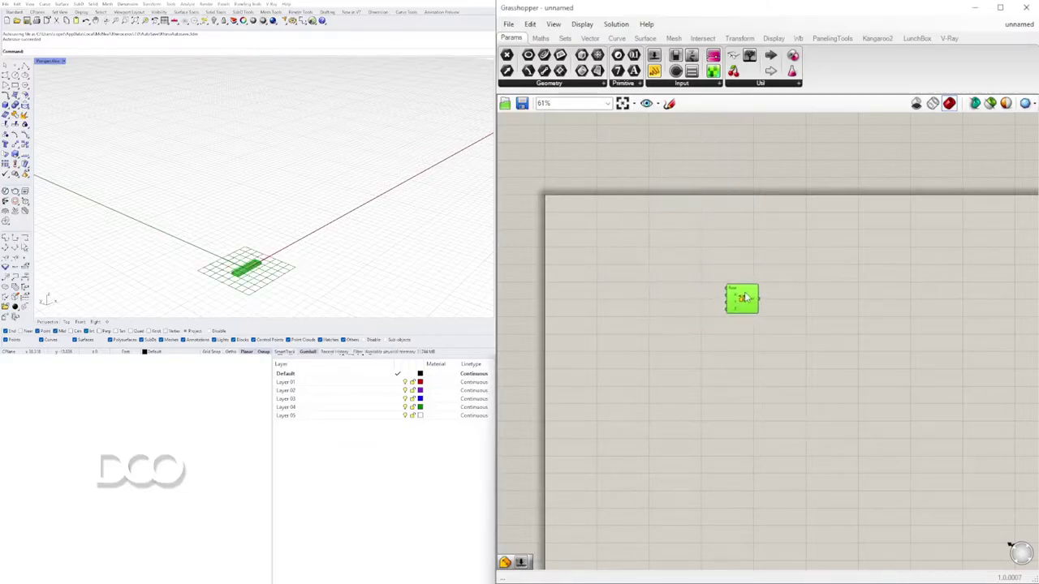
left_click(758, 352)
scroll(708, 304, "up", 5)
right_click_drag(617, 300, 776, 309)
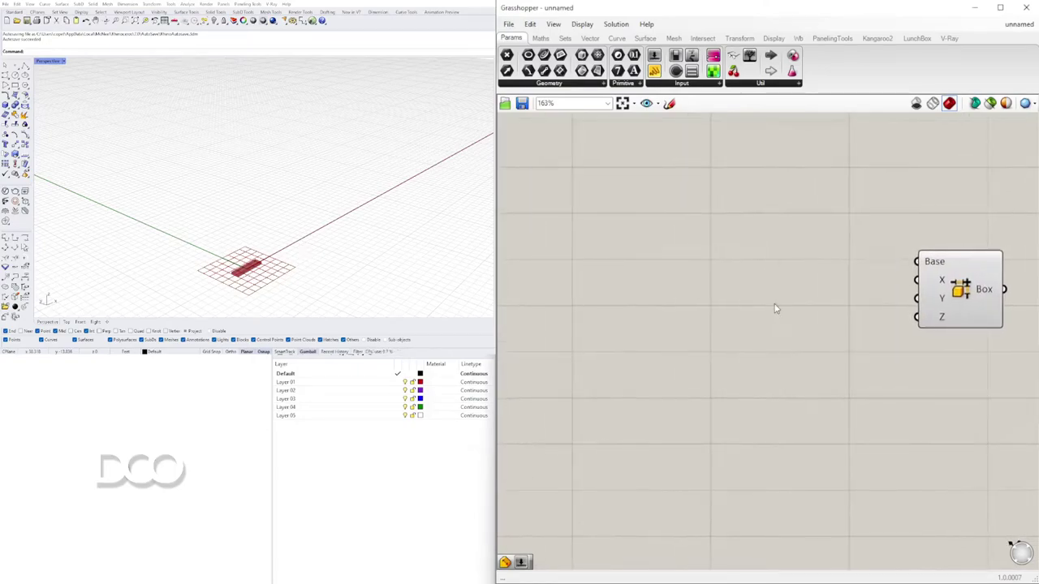
Add a number slider with the value 15 beside the Domain Box component's inputs.
scroll(771, 307, "down", 3)
double_click(760, 306)
type("15")
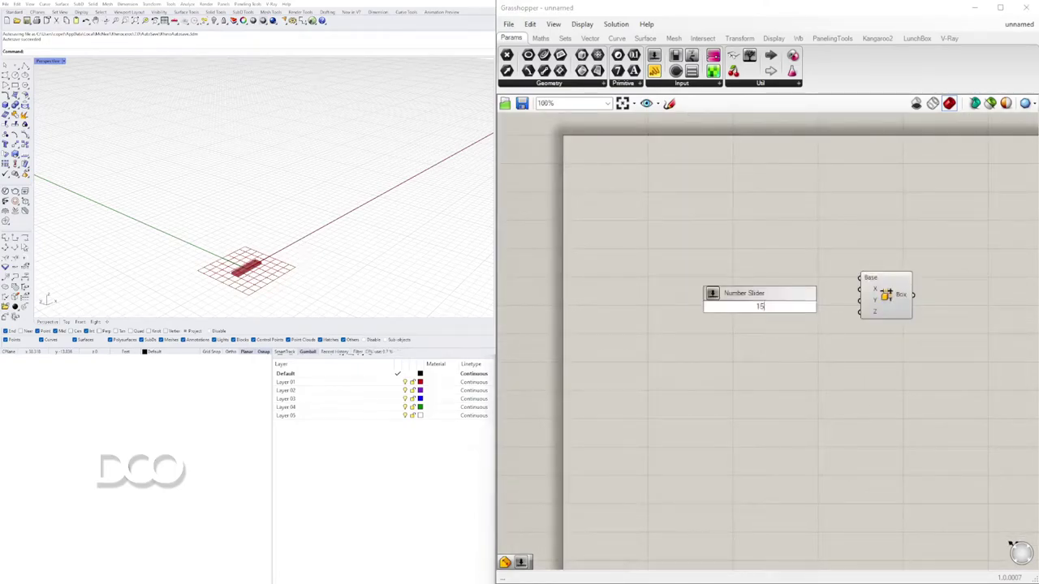
key("Return")
left_click_drag(739, 306, 722, 300)
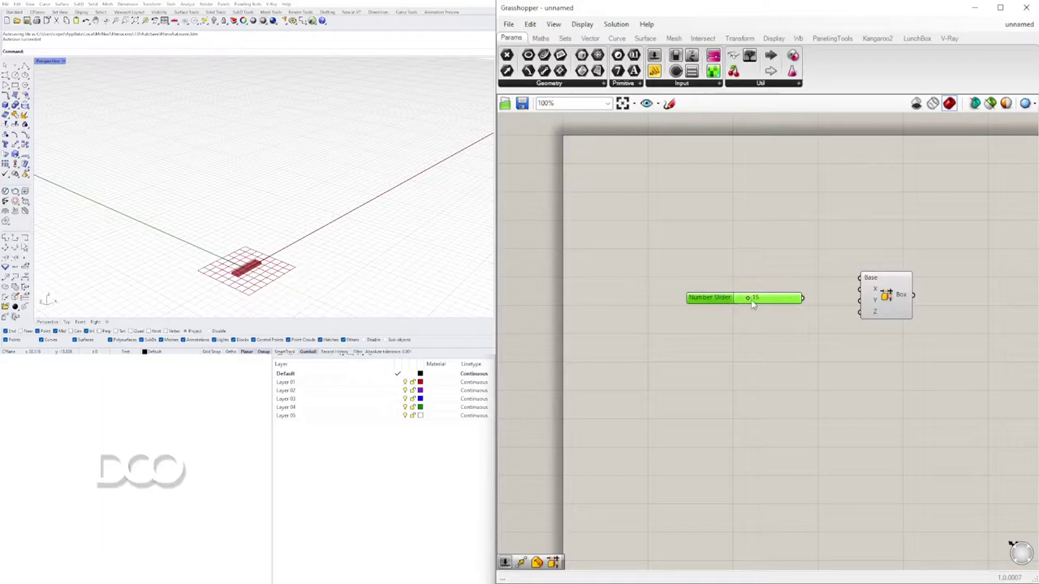
scroll(750, 301, "up", 4)
scroll(746, 299, "down", 3)
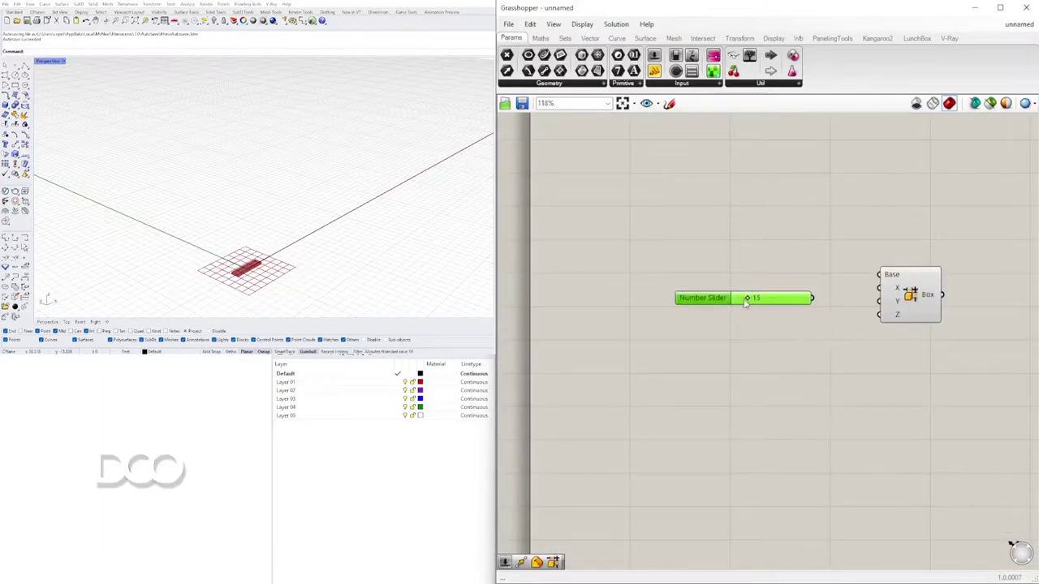
Connect the 15 slider to the X, Y and Z inputs of the Domain Box and move the component slightly closer.
left_click_drag(812, 297, 880, 288)
left_click_drag(812, 297, 880, 301)
left_click_drag(812, 298, 879, 315)
left_click_drag(925, 305, 907, 304)
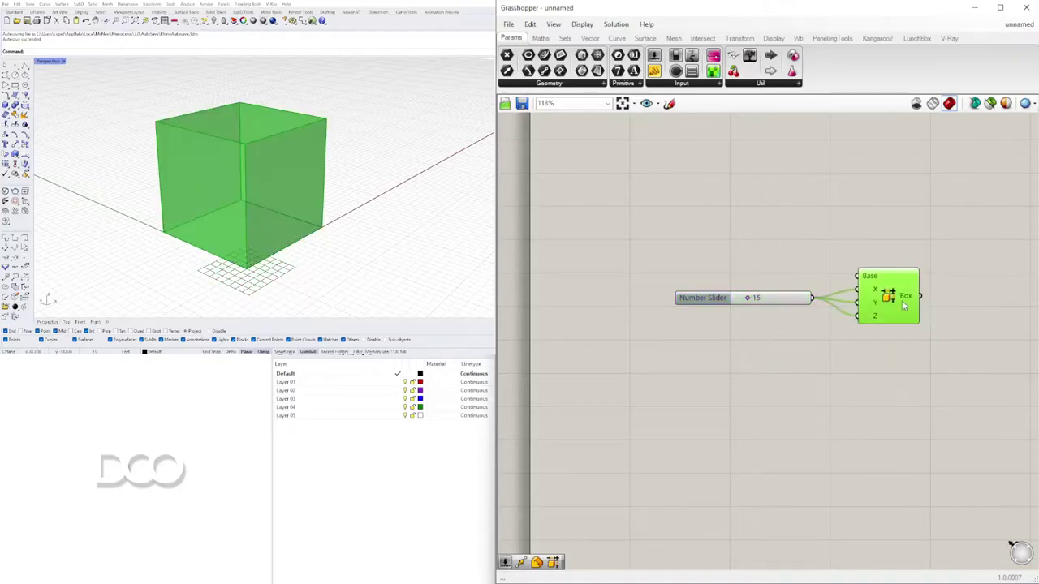
Set the box size slider to 16 and view the resized cube from a new angle.
scroll(774, 299, "up", 6)
left_click_drag(703, 299, 705, 301)
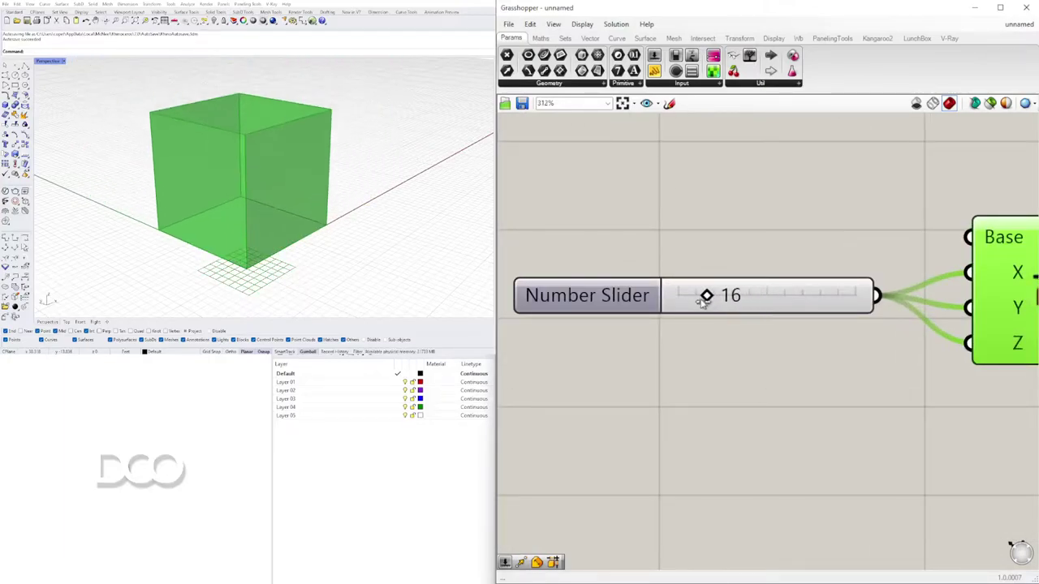
scroll(284, 165, "down", 9)
right_click_drag(283, 205, 334, 217)
scroll(325, 214, "up", 2)
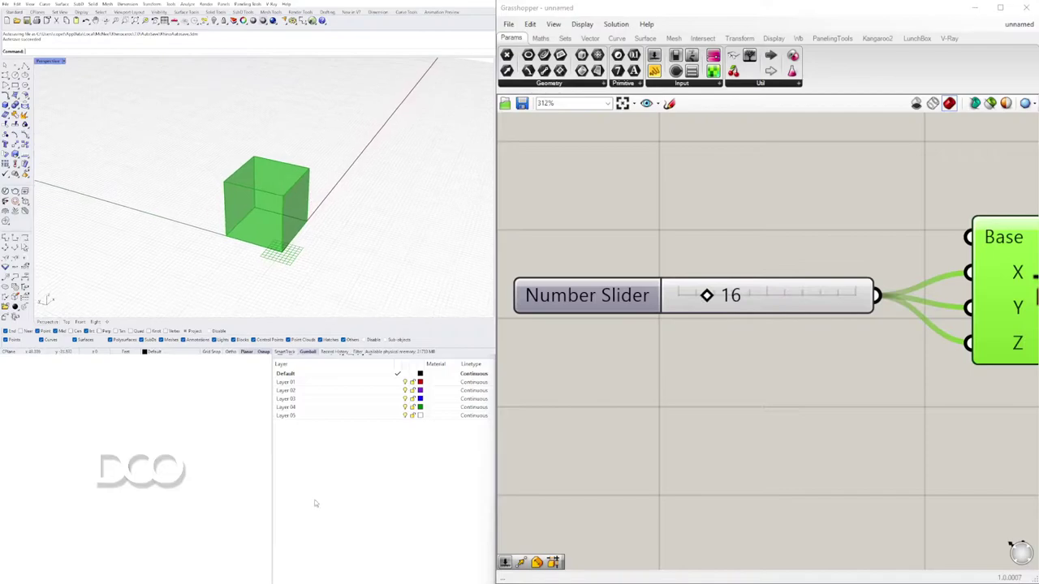
scroll(704, 276, "down", 2)
right_click_drag(610, 298, 599, 349)
left_click(599, 349)
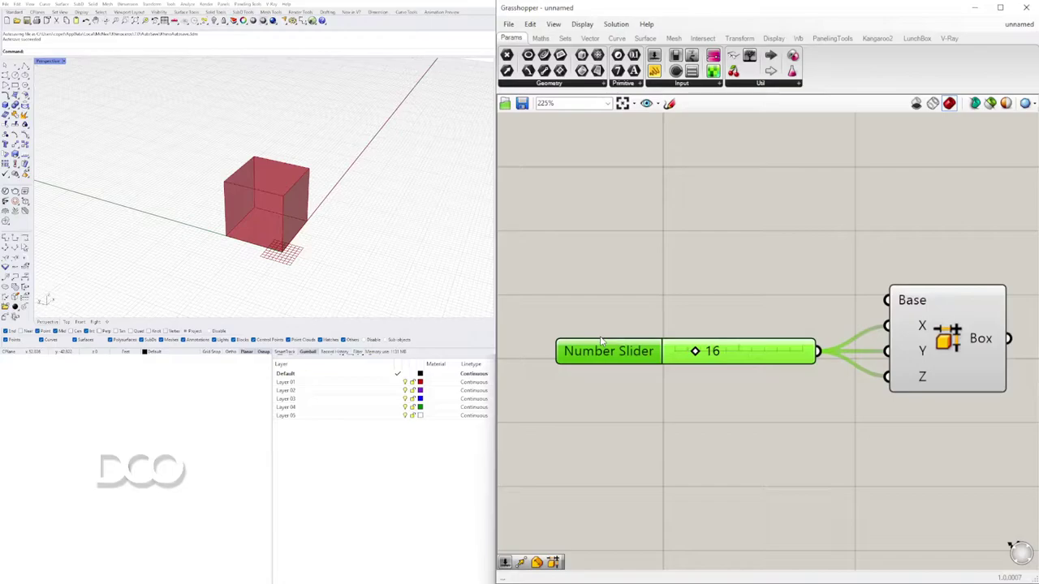
scroll(601, 341, "down", 4)
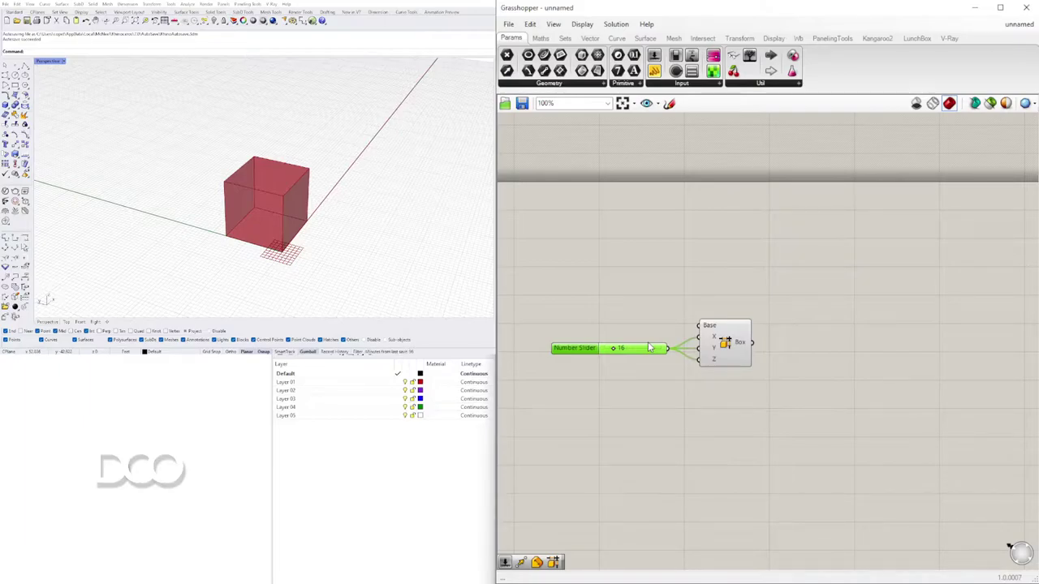
left_click(437, 200)
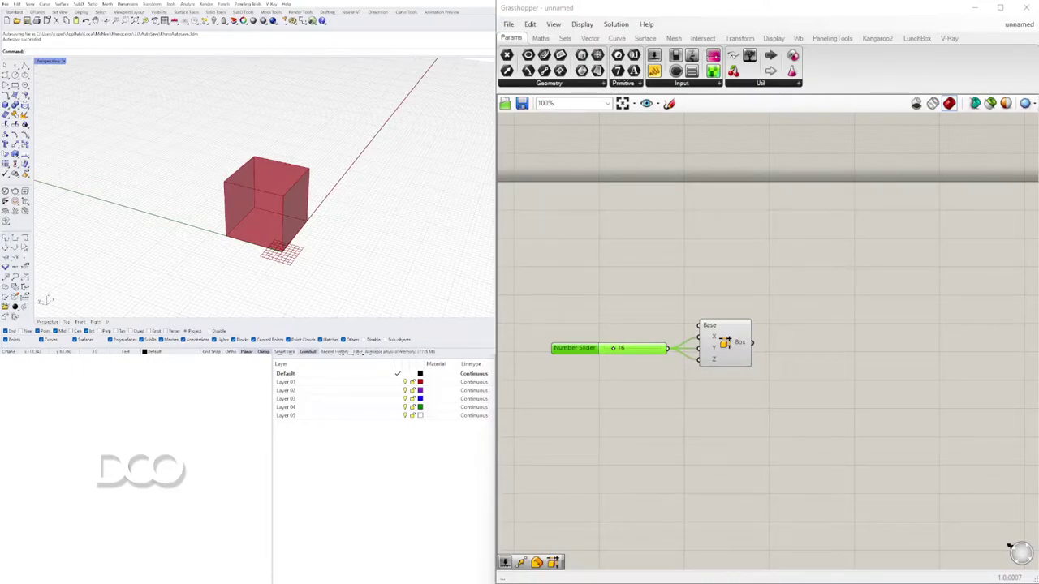
Add a Fillet Edge component and place it well apart from the Domain Box component.
left_click(856, 331)
double_click(851, 327)
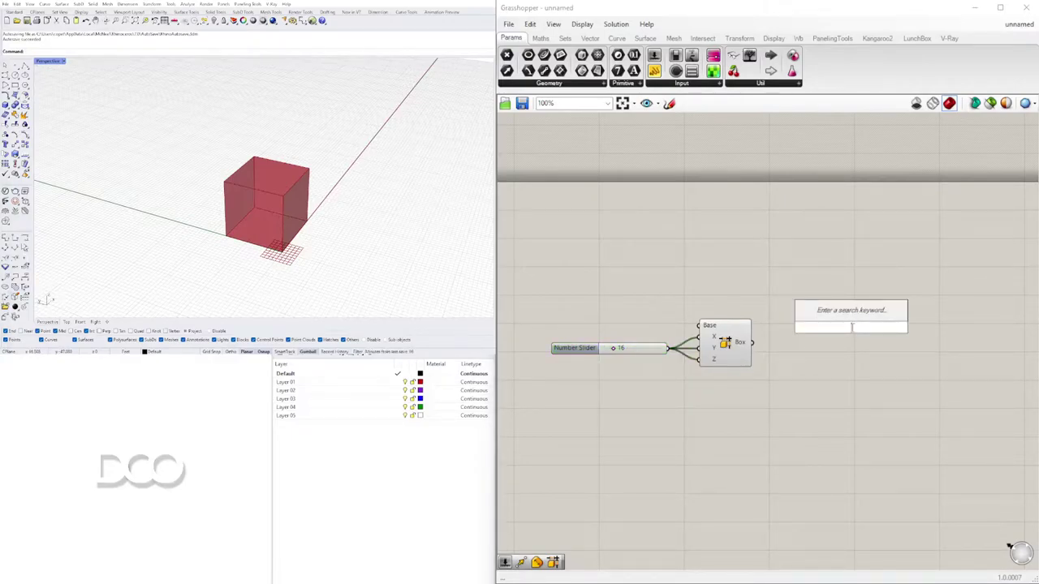
type("FIL")
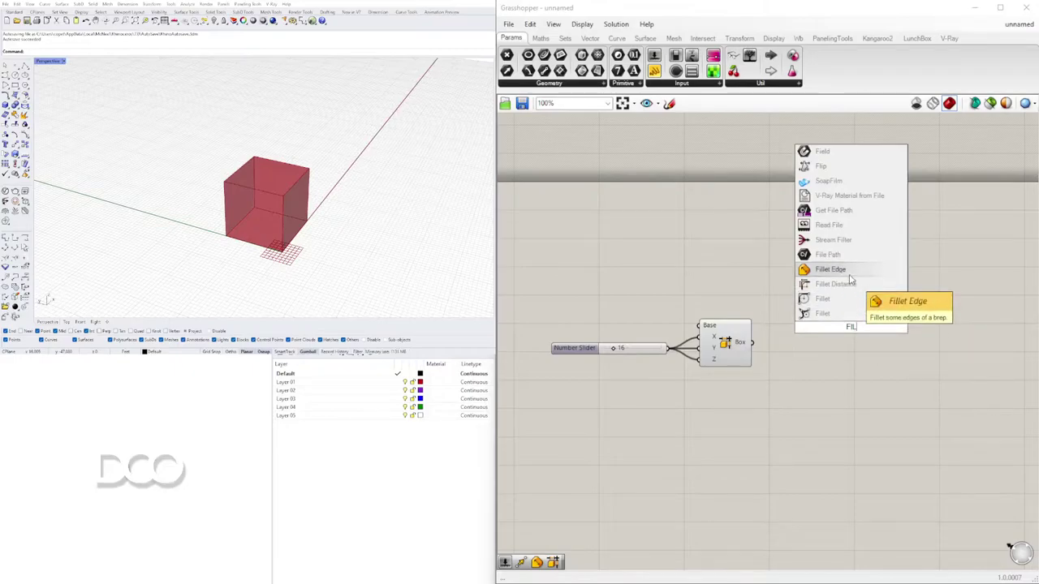
left_click(849, 276)
right_click_drag(828, 309, 740, 269)
left_click_drag(739, 269, 869, 300)
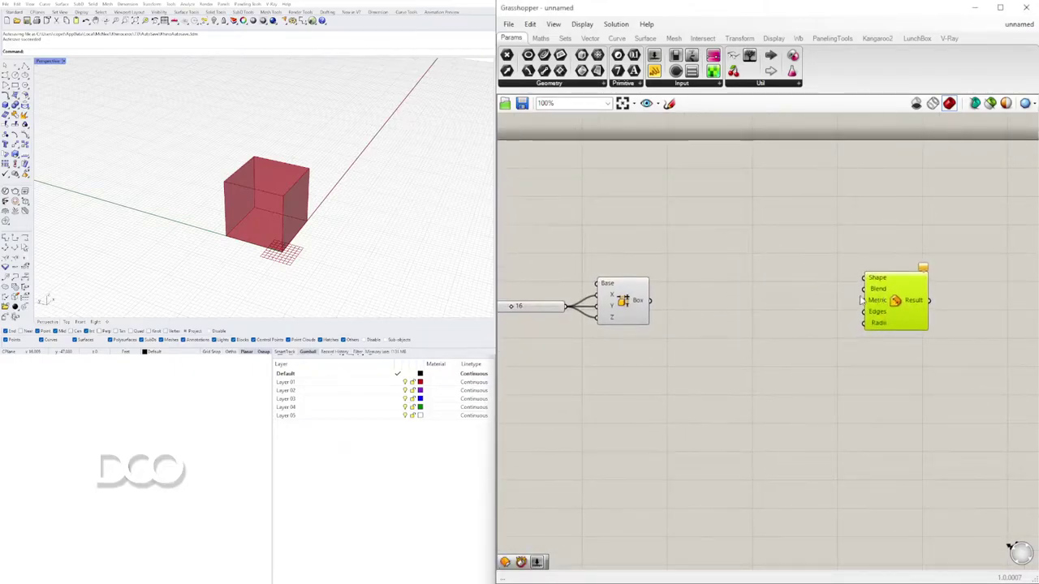
left_click(822, 289)
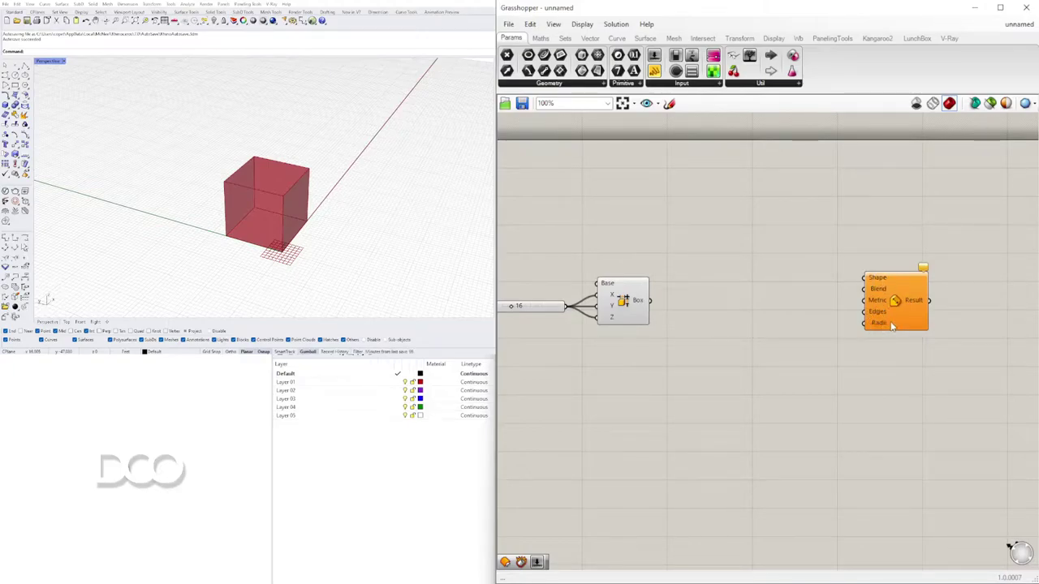
right_click_drag(901, 323, 884, 340)
left_click_drag(885, 344, 859, 352)
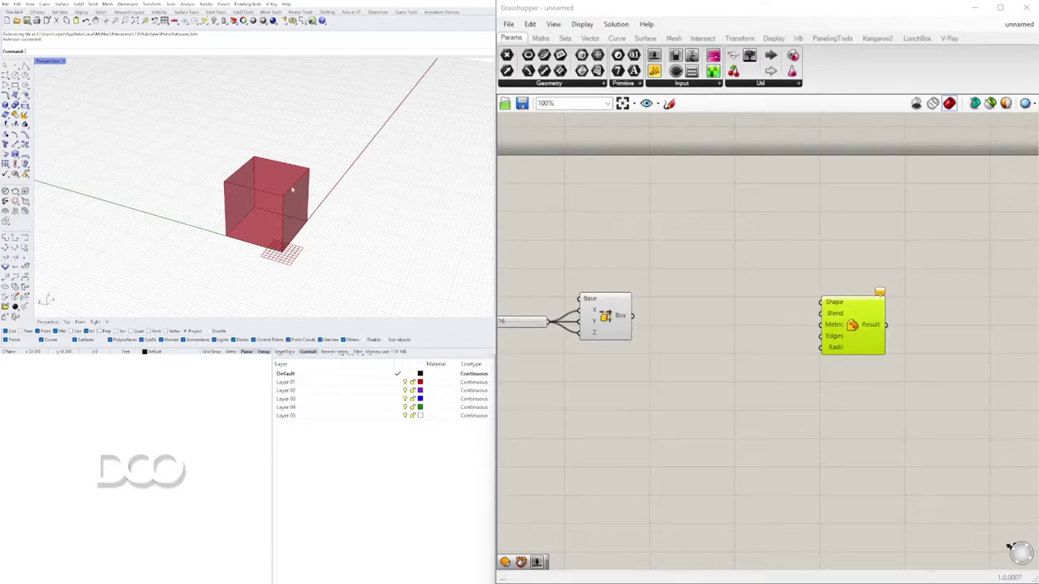
Add a number slider with the value 1.50 and connect it to the Radii input of Fillet Edge.
double_click(730, 393)
type("1.5")
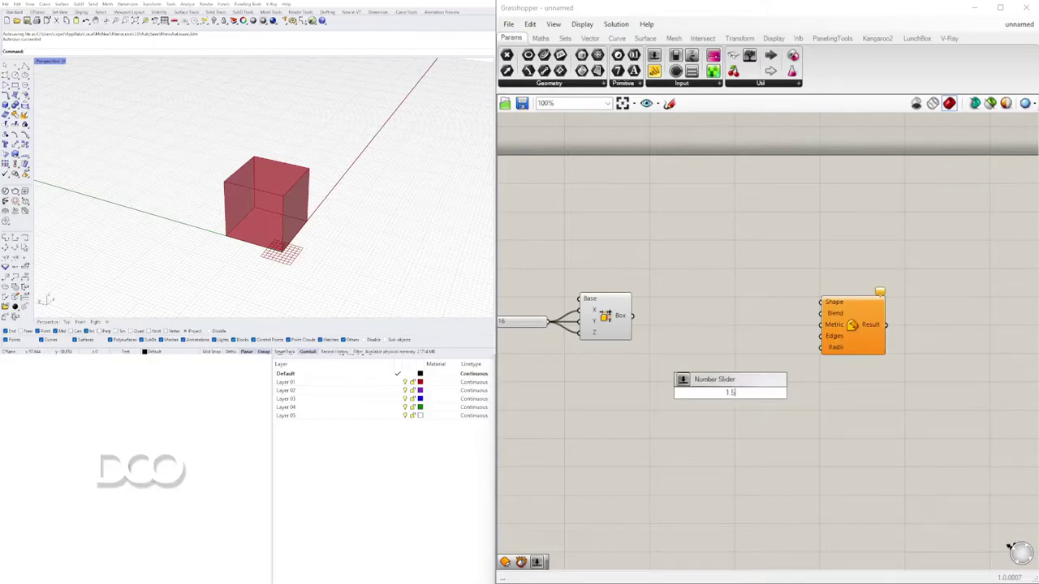
key("Return")
scroll(753, 388, "up", 2)
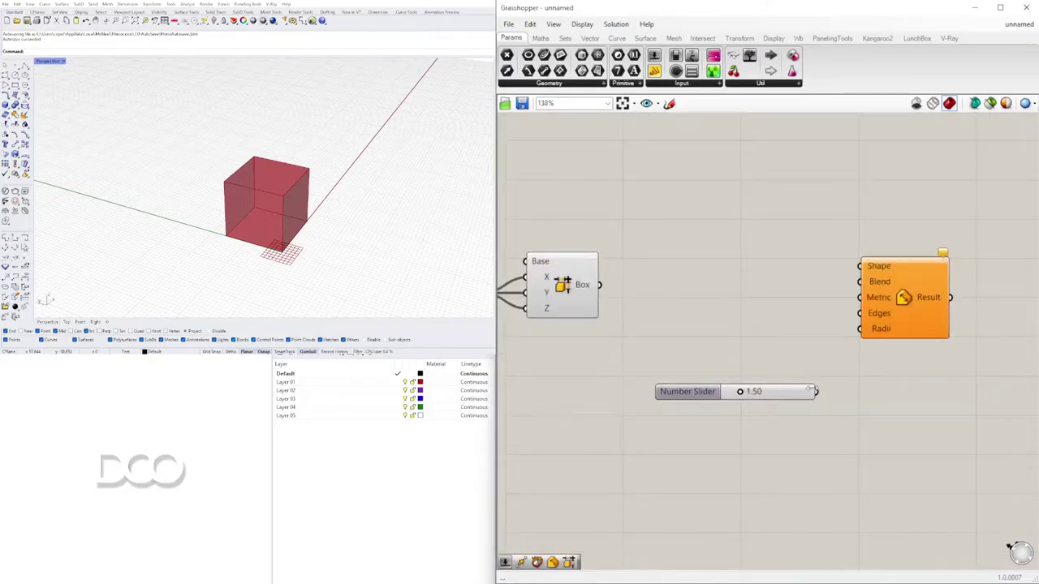
left_click_drag(817, 392, 903, 351)
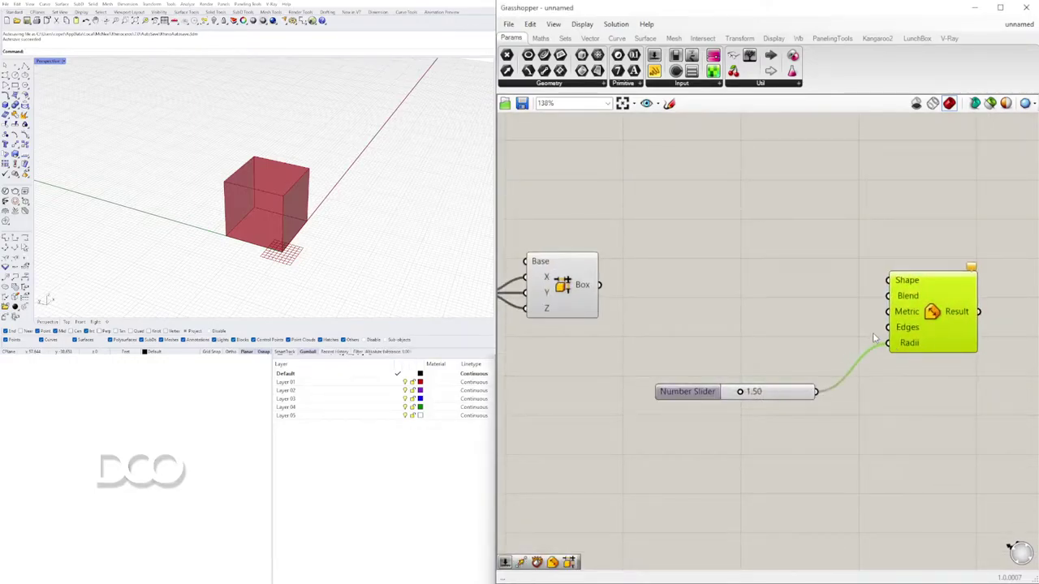
Connect the Domain Box output to the Shape input of Fillet Edge and line the component up with the wire.
left_click(580, 280)
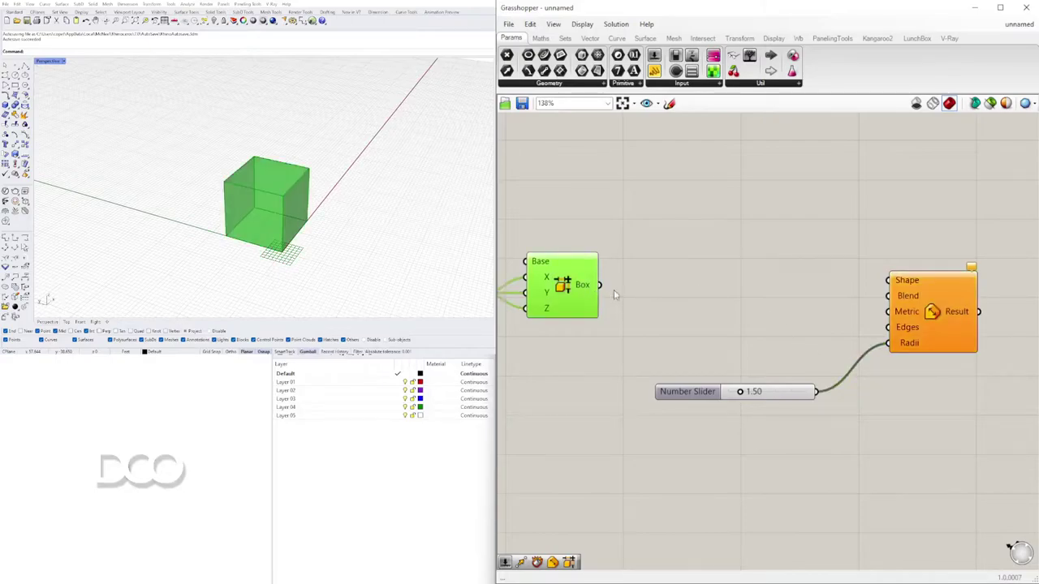
left_click_drag(600, 285, 889, 281)
left_click(929, 304)
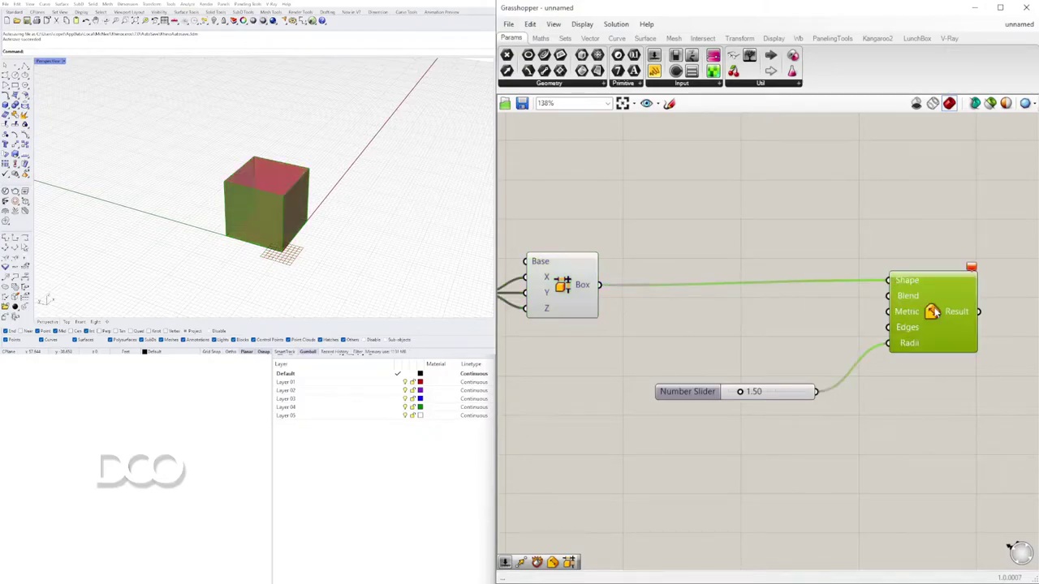
left_click(969, 402)
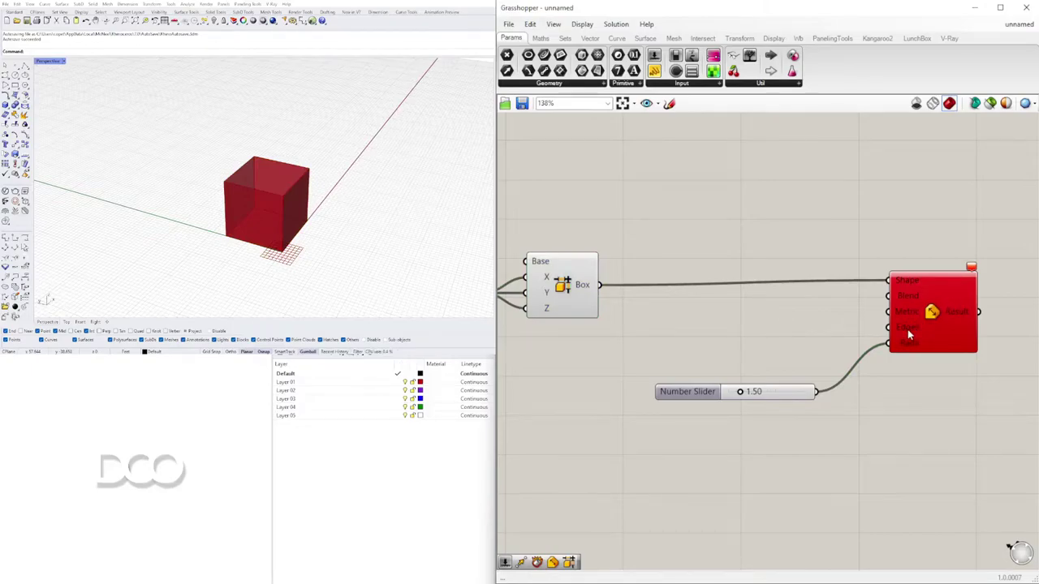
left_click_drag(905, 327, 902, 330)
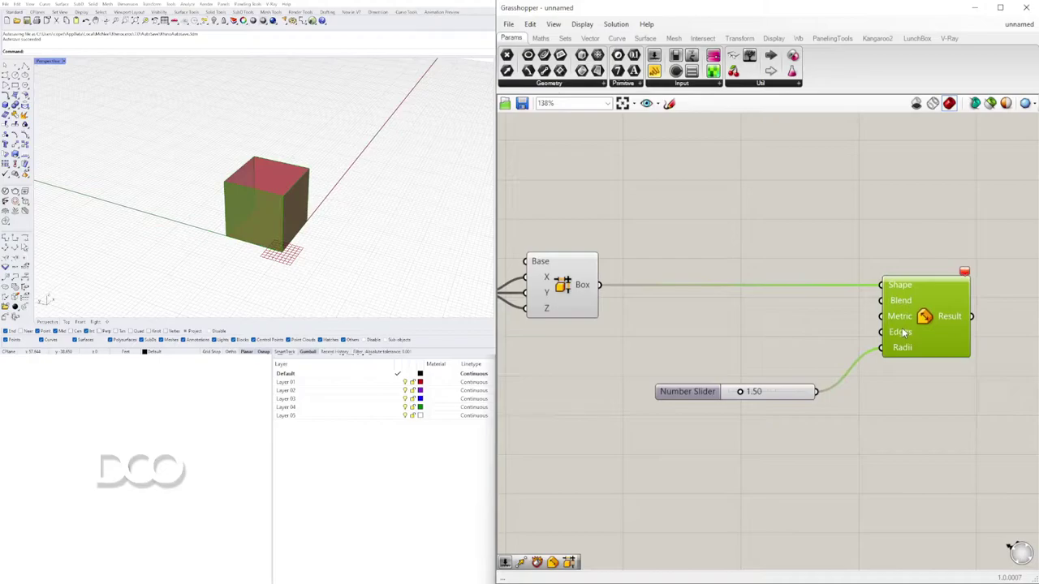
Move the 1.50 slider below the Fillet Edge component and shift both farther from the Domain Box to free space between them.
right_click_drag(736, 313, 805, 303)
scroll(805, 303, "down", 1)
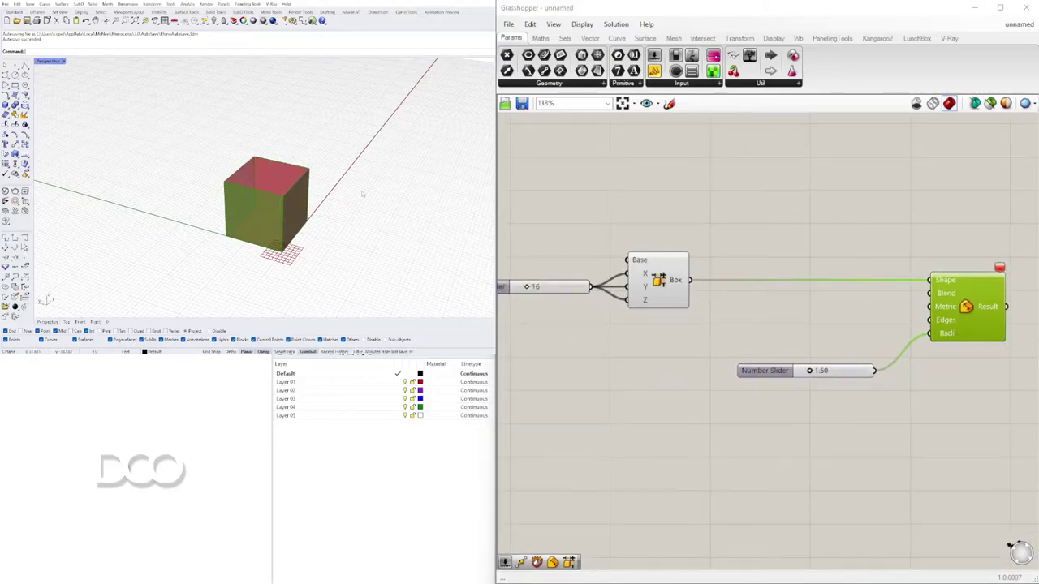
right_click_drag(237, 162, 300, 168)
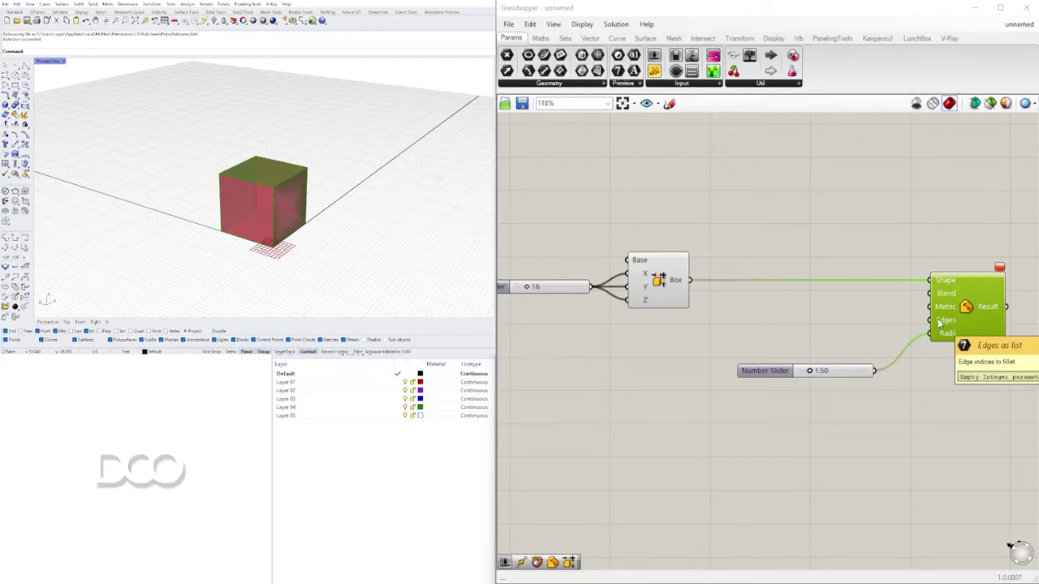
left_click_drag(758, 376, 795, 420)
right_click_drag(937, 473, 868, 434)
left_click_drag(959, 451, 727, 255)
right_click_drag(755, 300, 759, 351)
left_click_drag(905, 346, 949, 349)
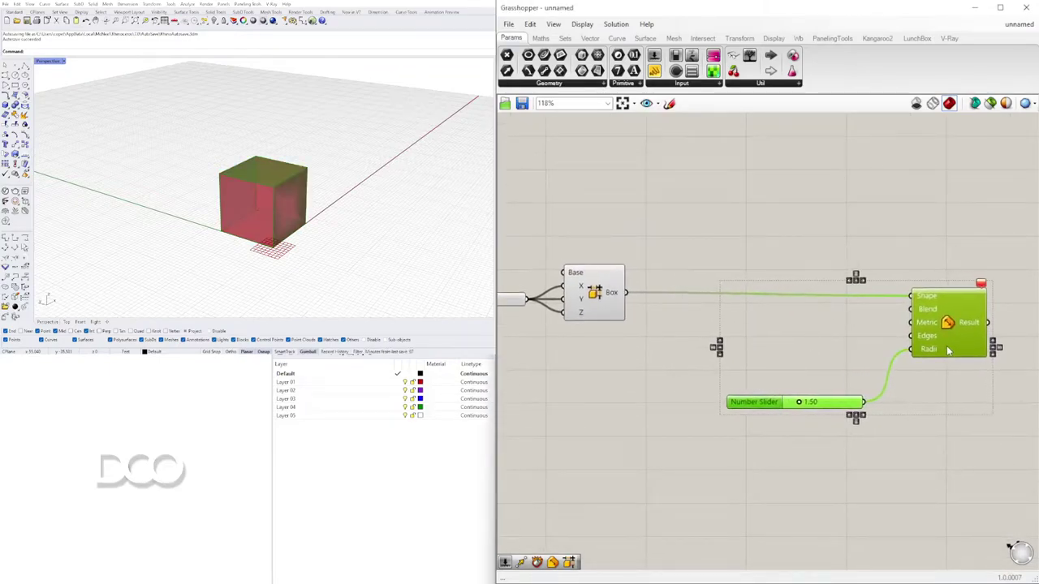
left_click(973, 402)
left_click(442, 444)
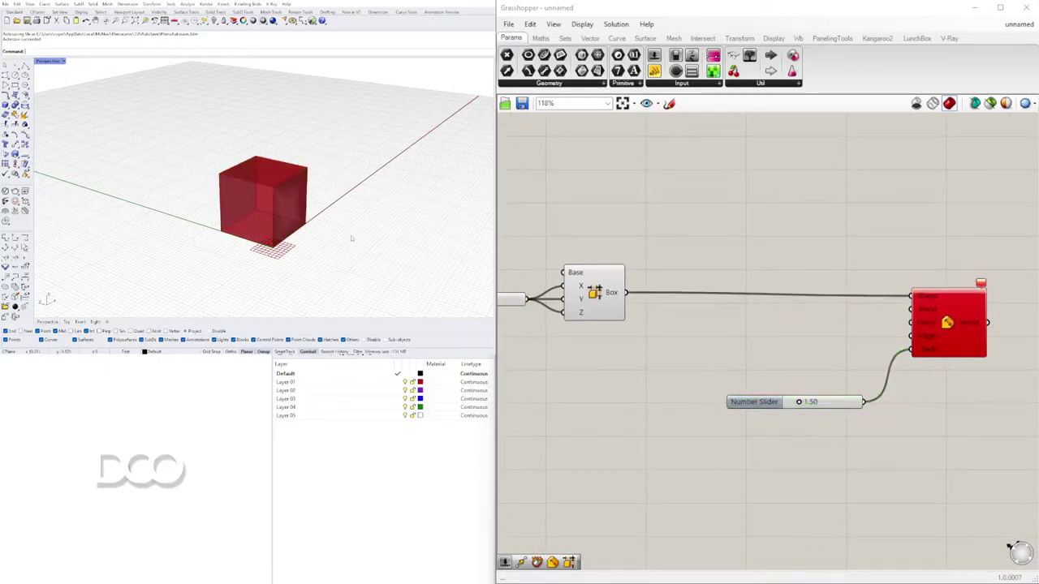
Add a Deconstruct Brep component above the box wire and connect the Domain Box output to its Brep input.
double_click(709, 249)
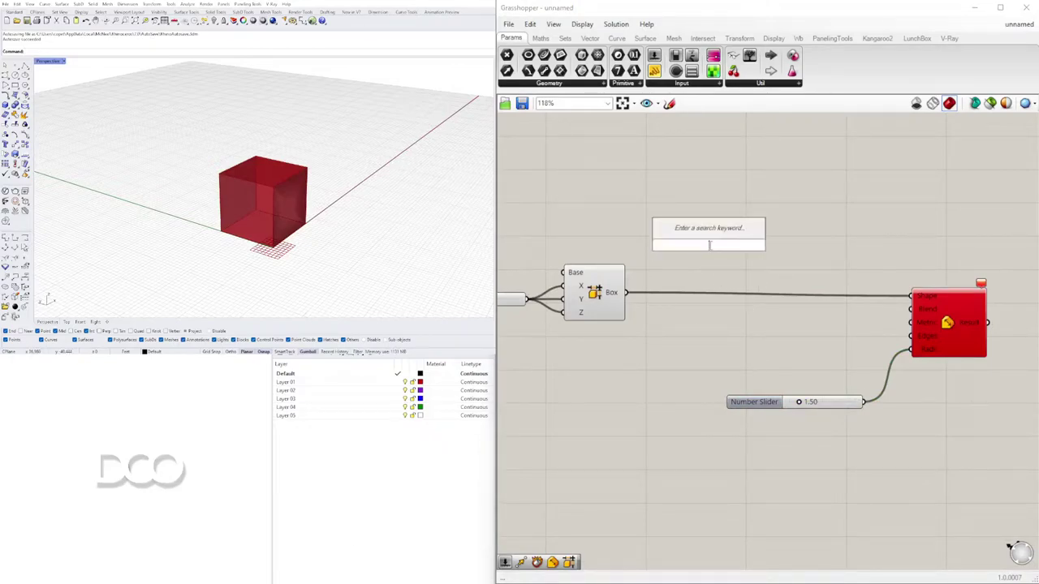
type("DEC")
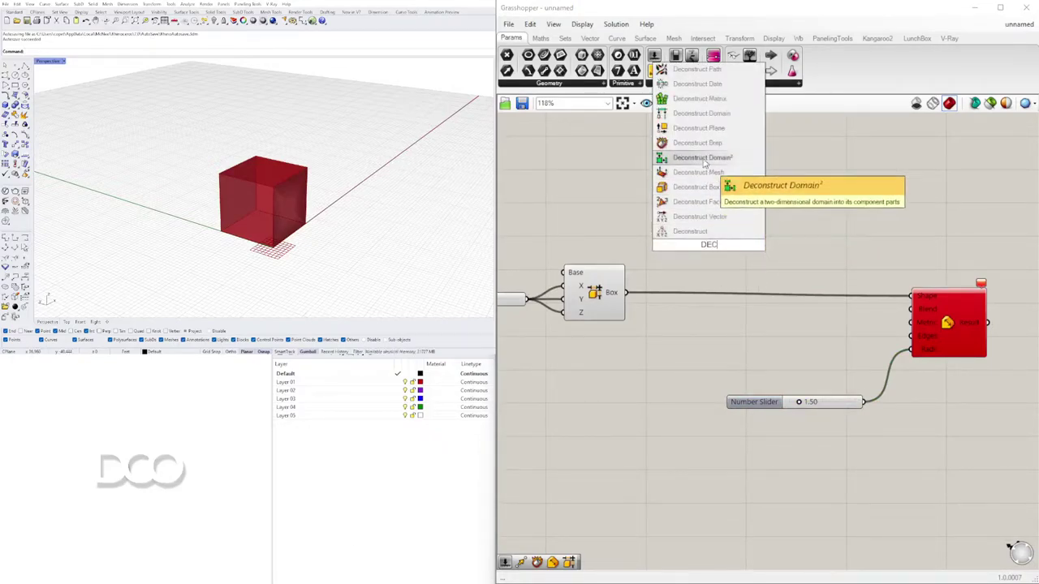
left_click(700, 146)
left_click_drag(688, 262, 688, 249)
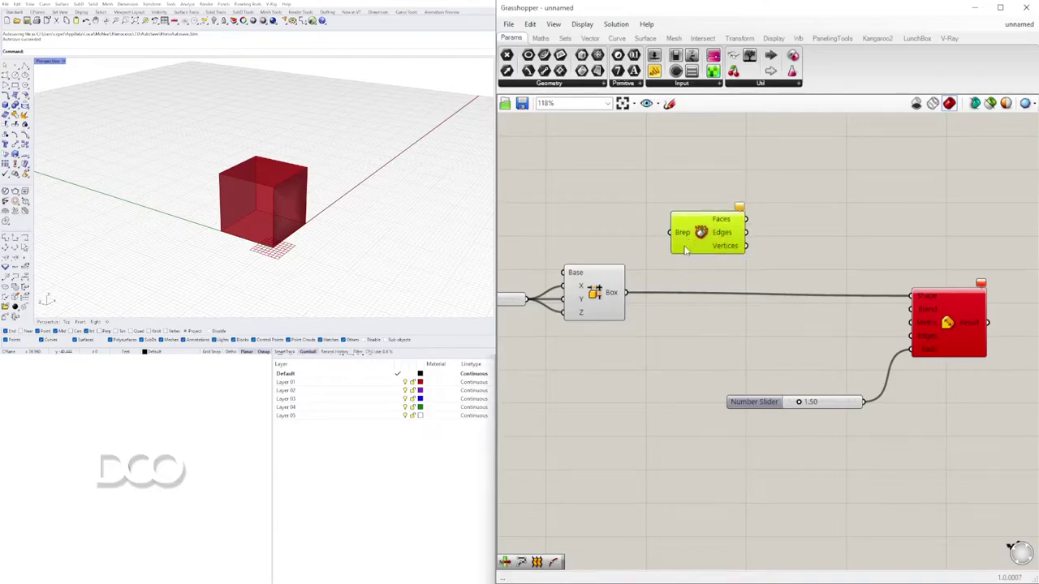
left_click(598, 298)
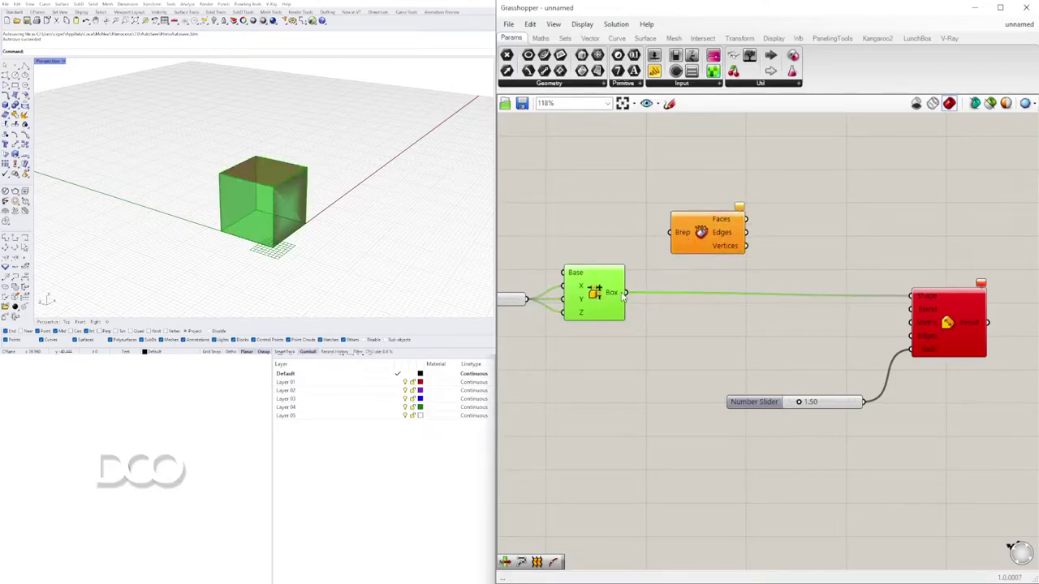
left_click_drag(625, 292, 672, 234)
left_click(702, 234)
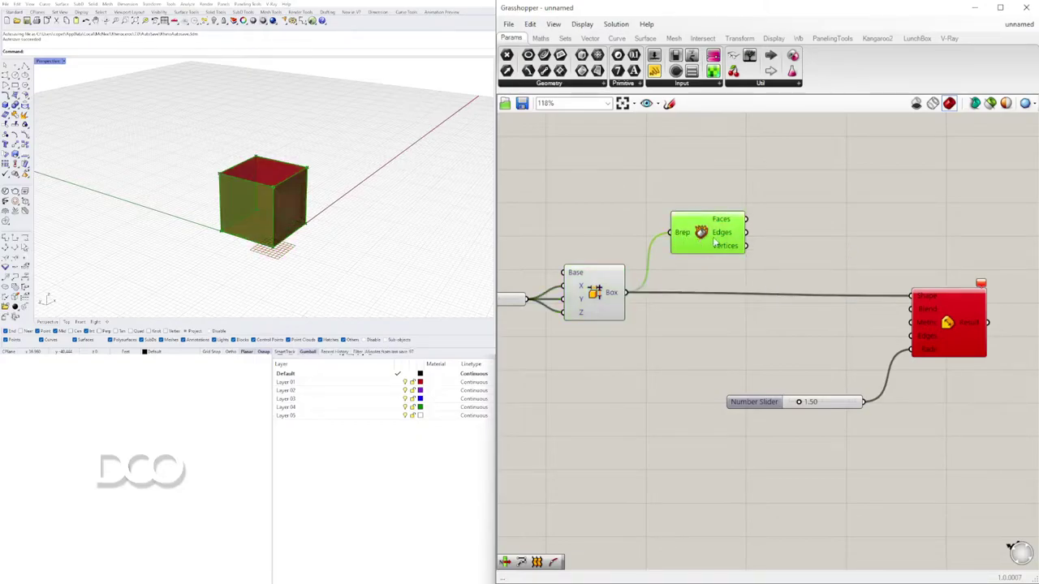
Examine the list of curves in the Edges output of Deconstruct Brep.
scroll(724, 222, "up", 5)
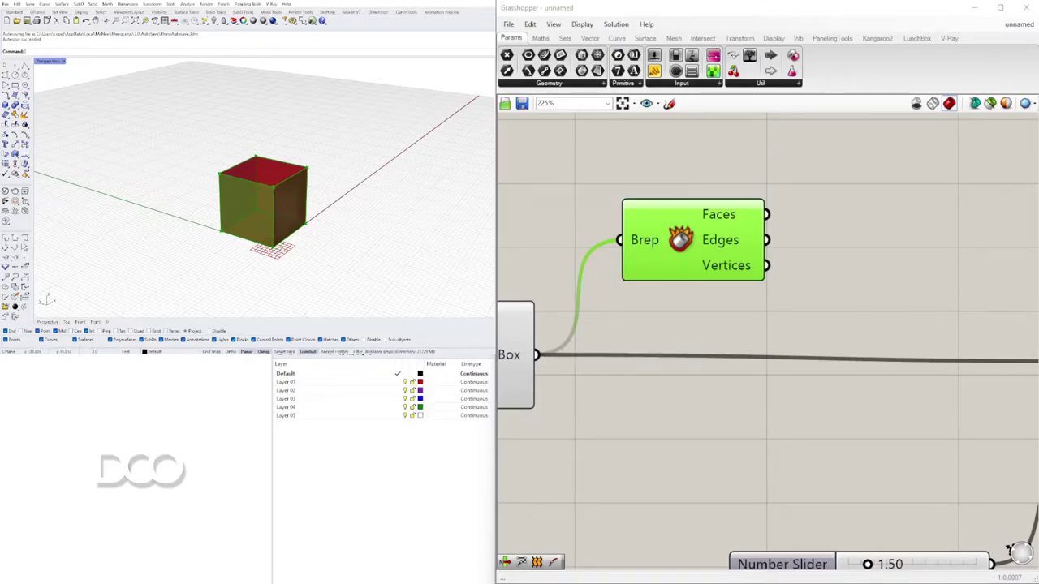
left_click(807, 295)
left_click(728, 246)
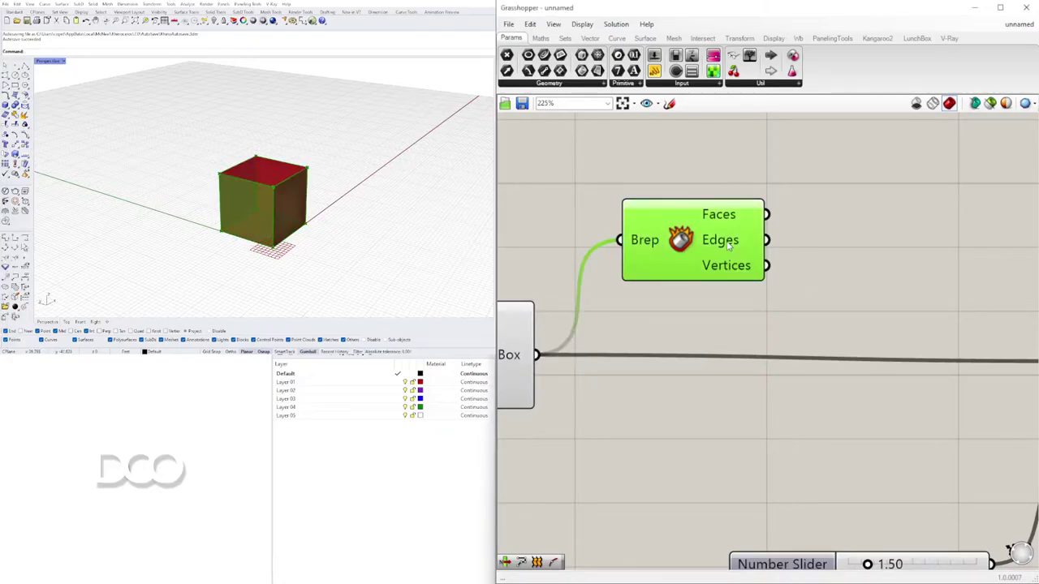
mouse_move(728, 245)
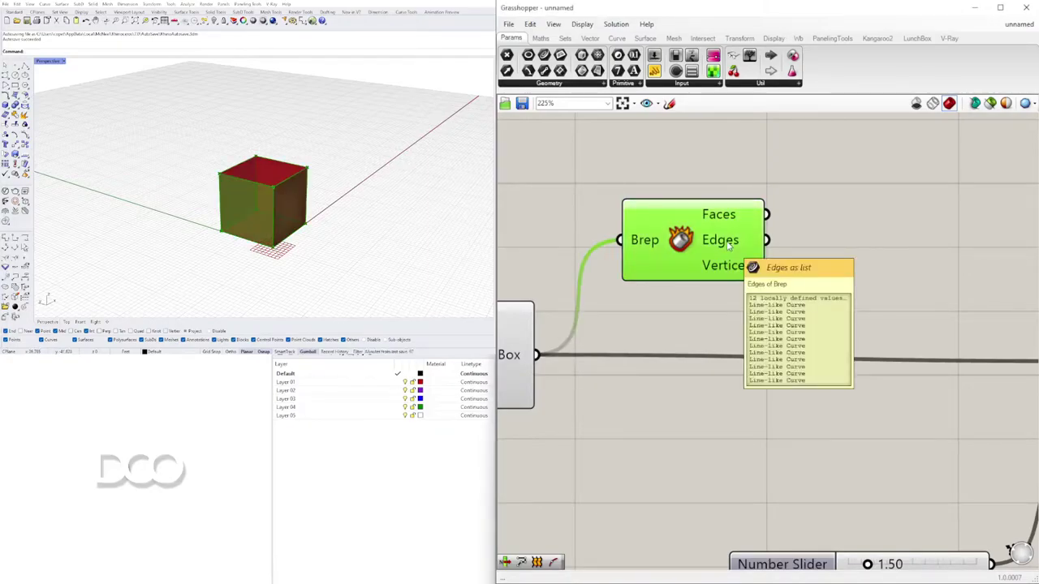
Add a Curve Middle component beside Deconstruct Brep and connect the Edges output to its Curve input.
right_click_drag(844, 264, 754, 274)
double_click(777, 267)
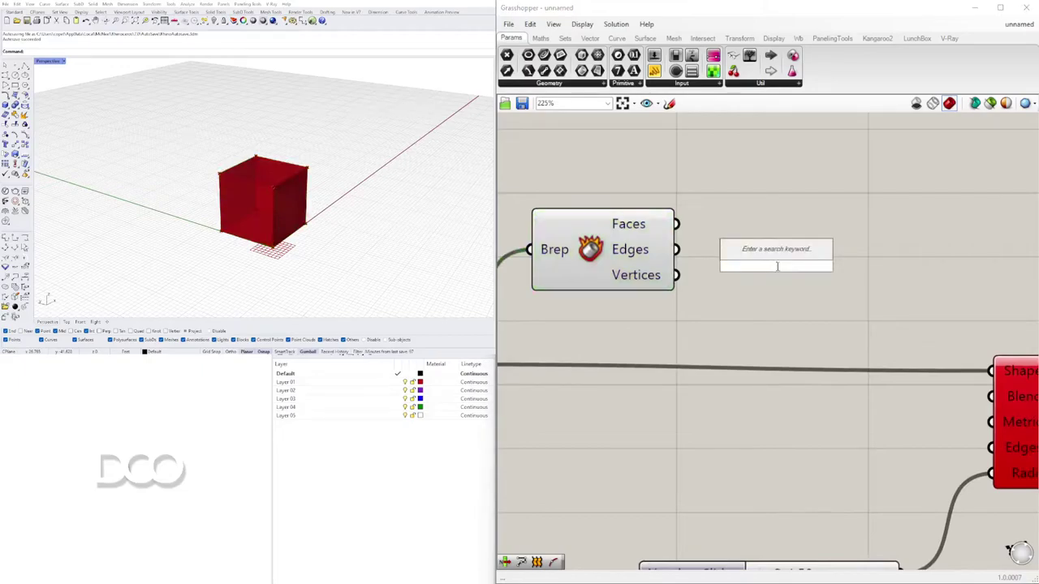
type("MID")
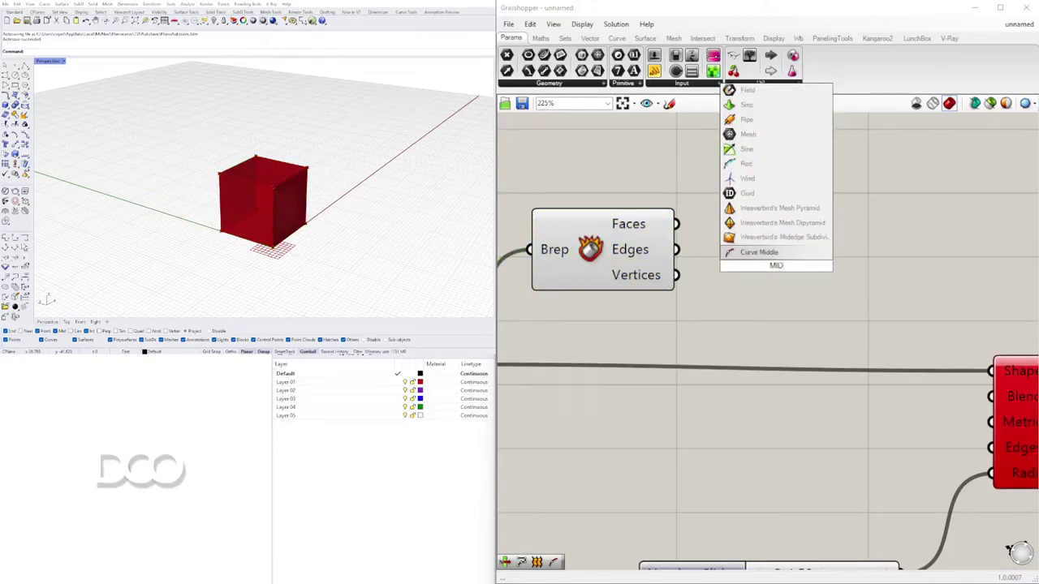
left_click(759, 253)
left_click_drag(676, 249, 759, 251)
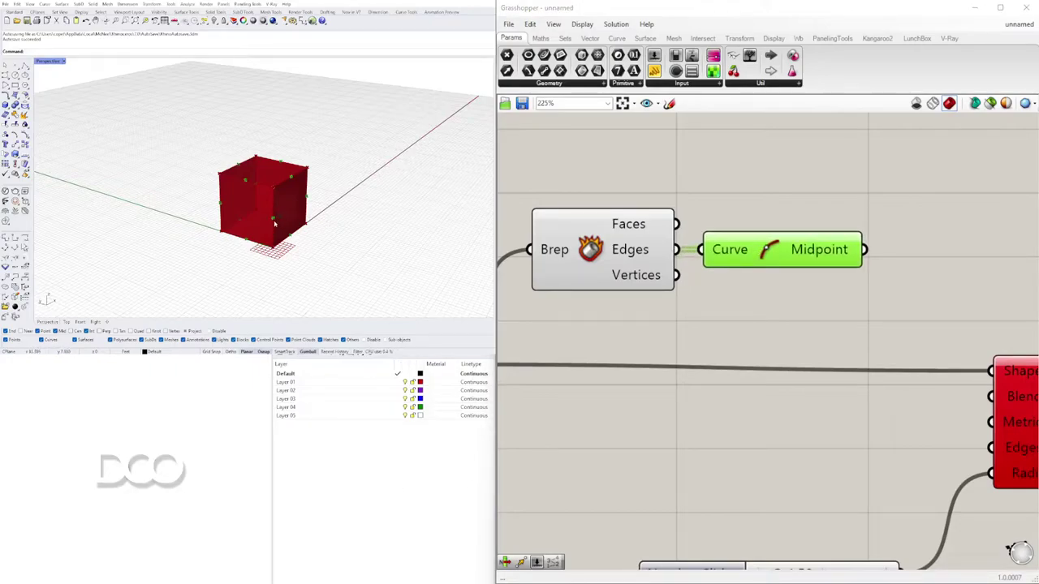
scroll(847, 292, "down", 3)
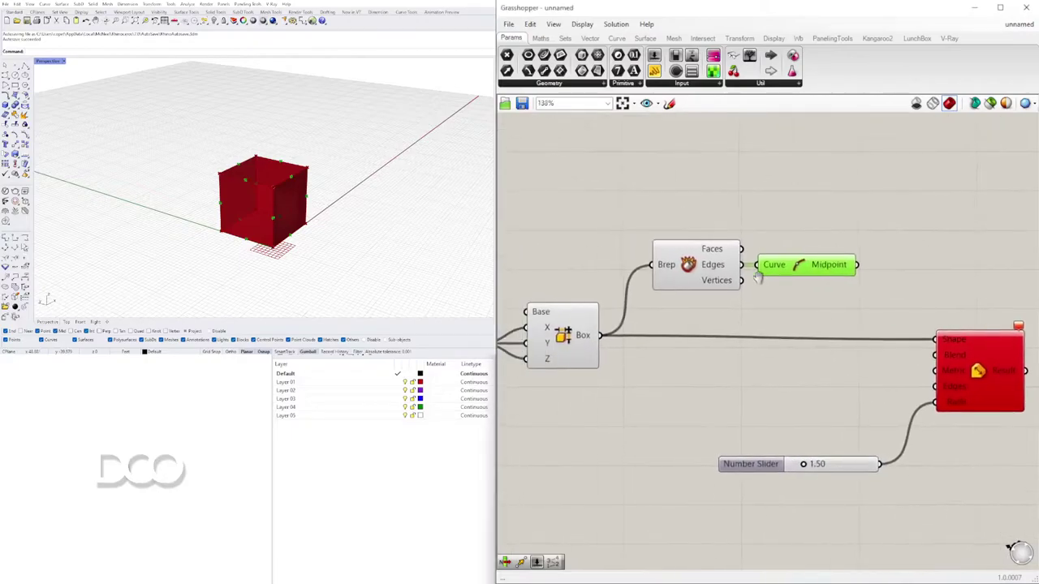
scroll(708, 271, "up", 3)
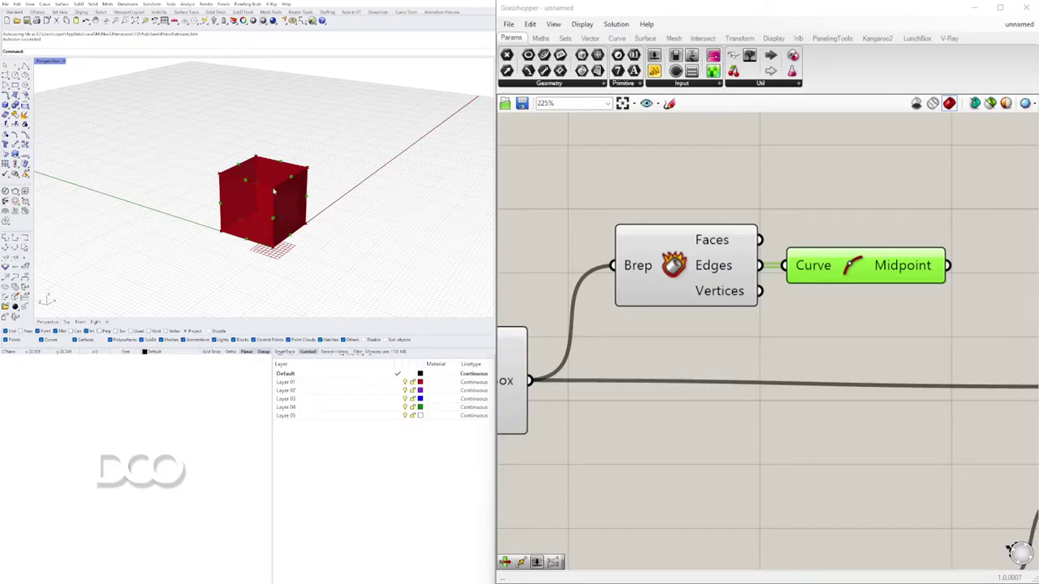
Add a Point List component beside Curve Middle and connect the Midpoint output to its Points input.
scroll(872, 288, "down", 2)
right_click_drag(871, 288, 676, 298)
double_click(794, 283)
double_click(794, 282)
type("POINT")
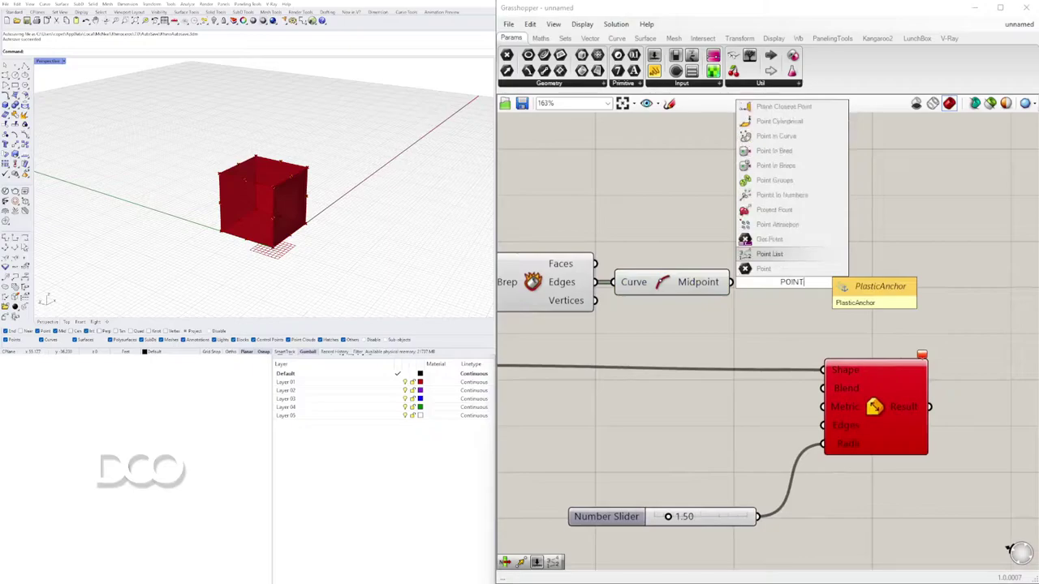
left_click(770, 254)
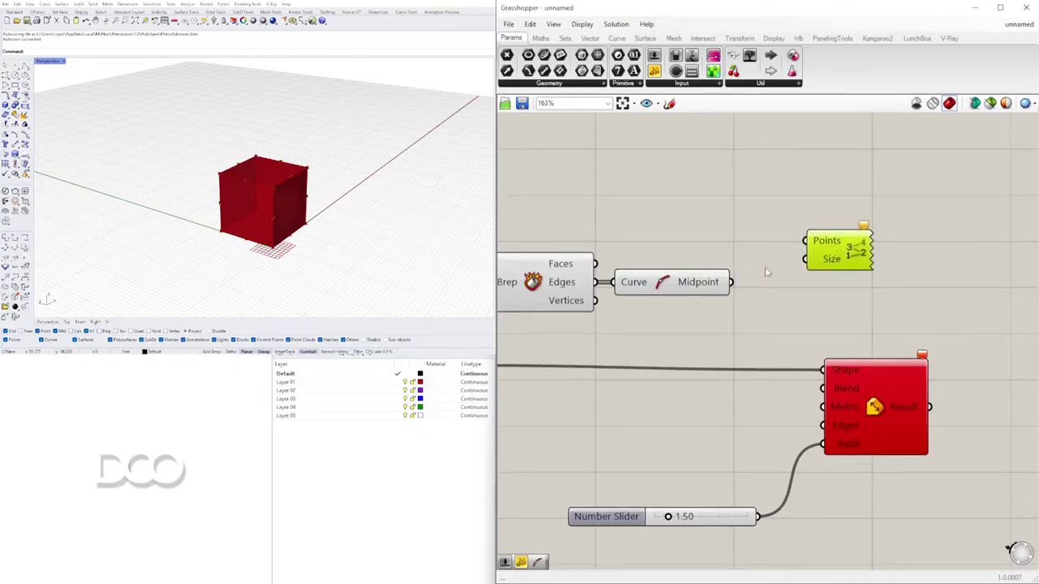
left_click_drag(731, 281, 811, 245)
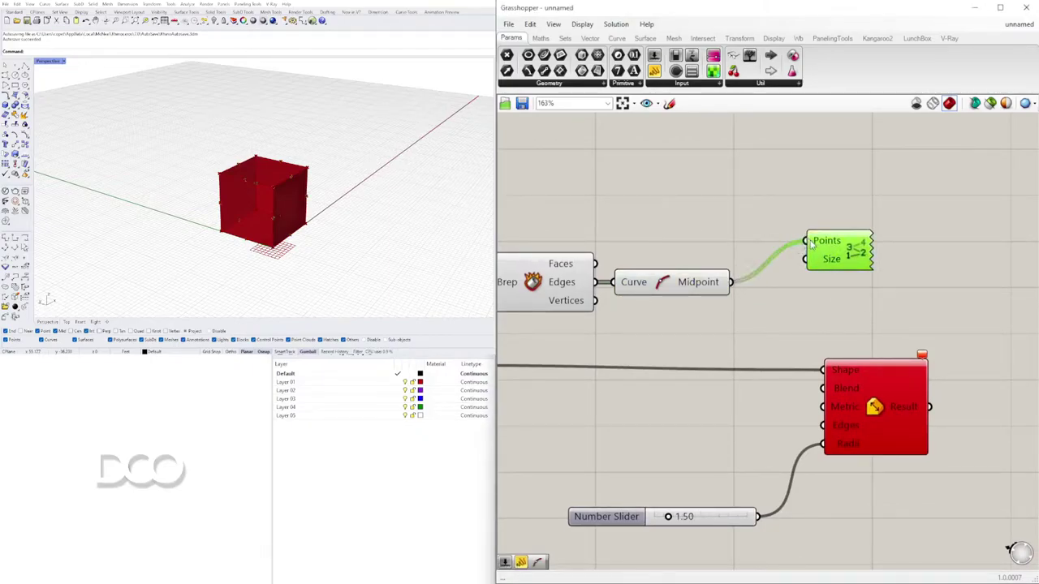
Examine the Edges list of Deconstruct Brep and the midpoints along the box edges in the viewport.
right_click_drag(279, 231, 297, 233)
left_click(719, 230)
right_click_drag(603, 261, 753, 268)
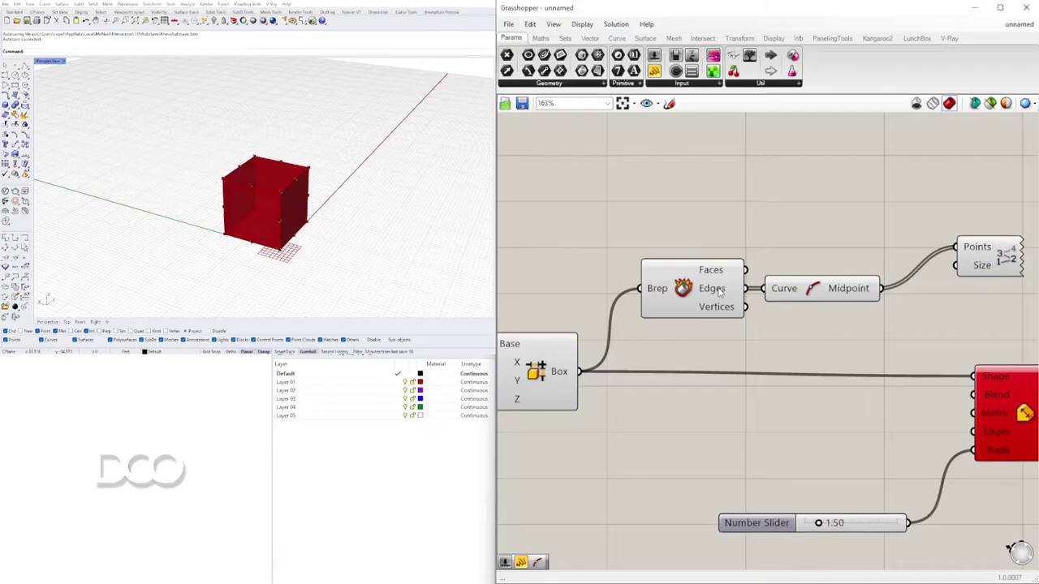
left_click(719, 292)
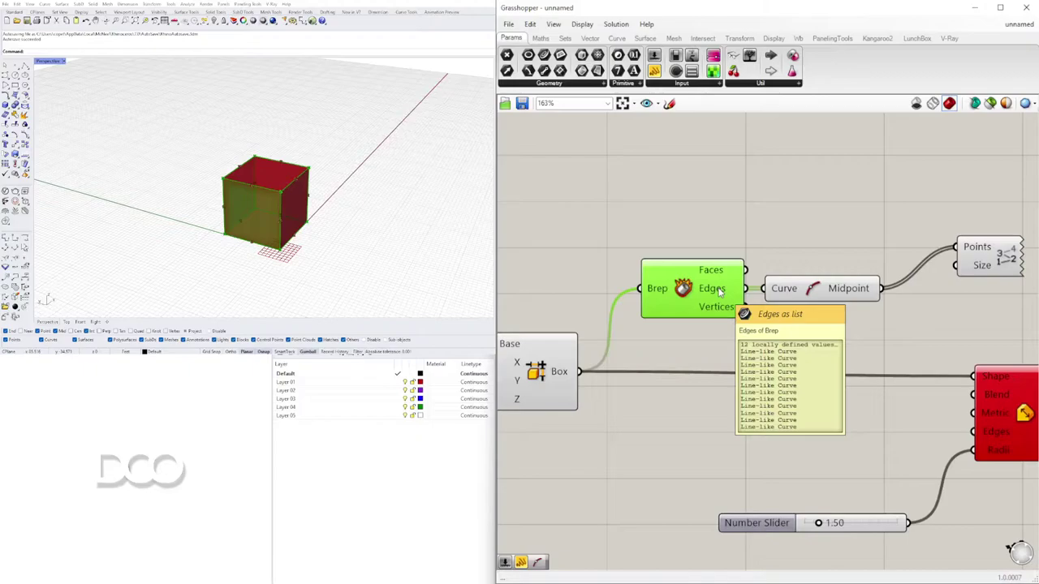
right_click_drag(870, 225, 797, 218)
left_click(908, 253)
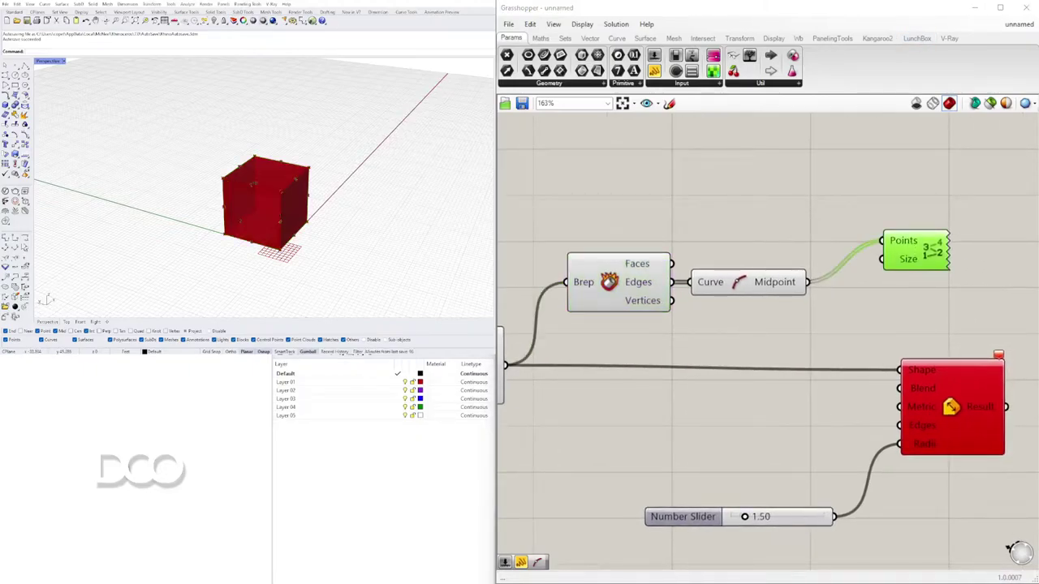
left_click_drag(916, 251, 874, 301)
left_click(779, 285)
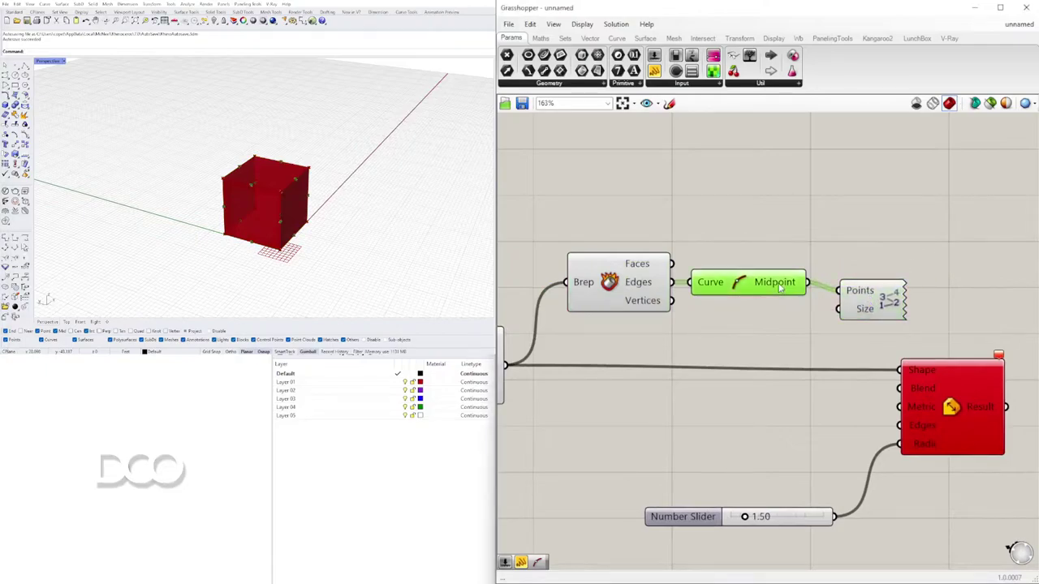
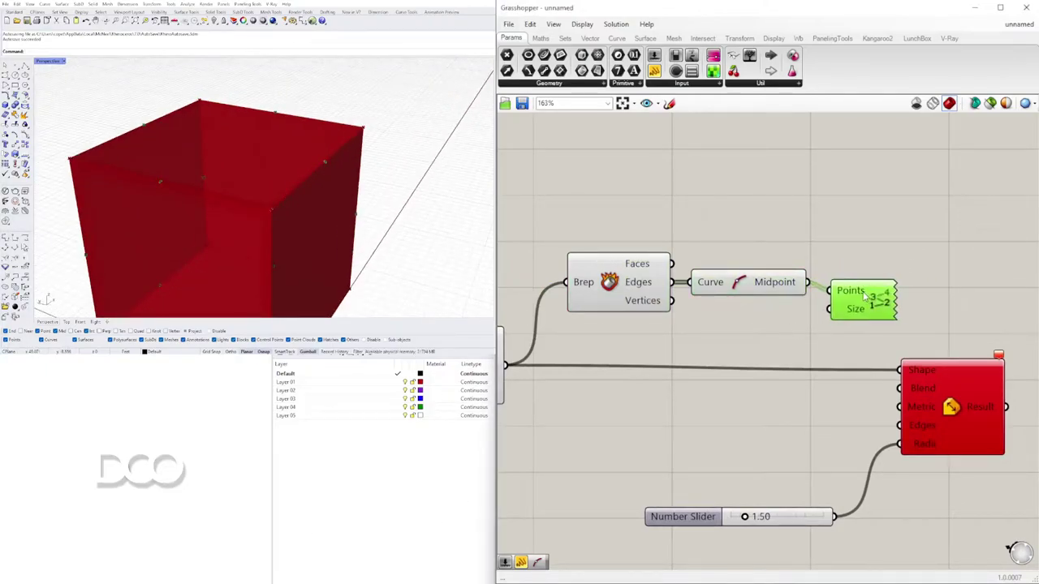
Add a 1.5 number slider above Deconstruct Brep and connect it to the Size input of Point List.
left_click(680, 235)
double_click(680, 235)
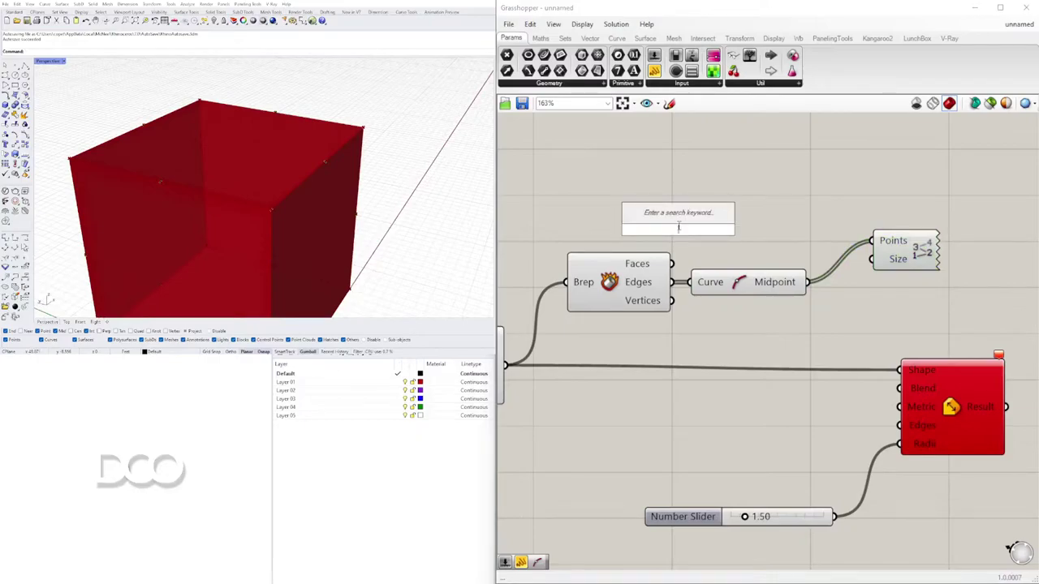
type("1.5")
key("Return")
left_click_drag(773, 229, 872, 259)
left_click(878, 251)
Move the Fillet Edge component together with its 1.50 slider farther away from the Point List.
scroll(290, 182, "down", 3)
right_click_drag(290, 183, 204, 230)
scroll(293, 153, "down", 3)
right_click_drag(265, 217, 339, 213)
scroll(830, 297, "down", 4)
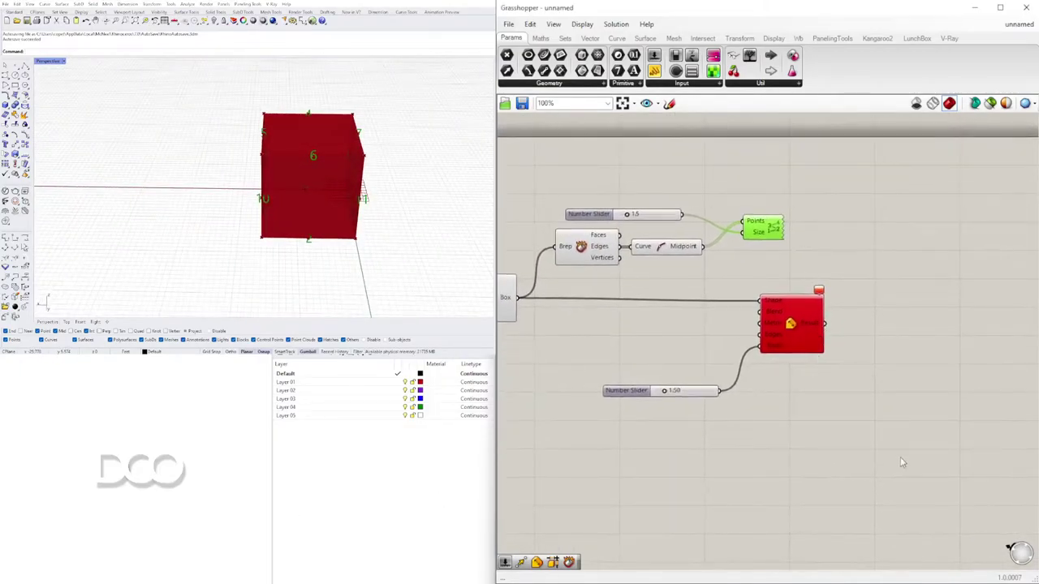
left_click_drag(857, 450, 611, 293)
left_click_drag(805, 325, 995, 325)
left_click(982, 408)
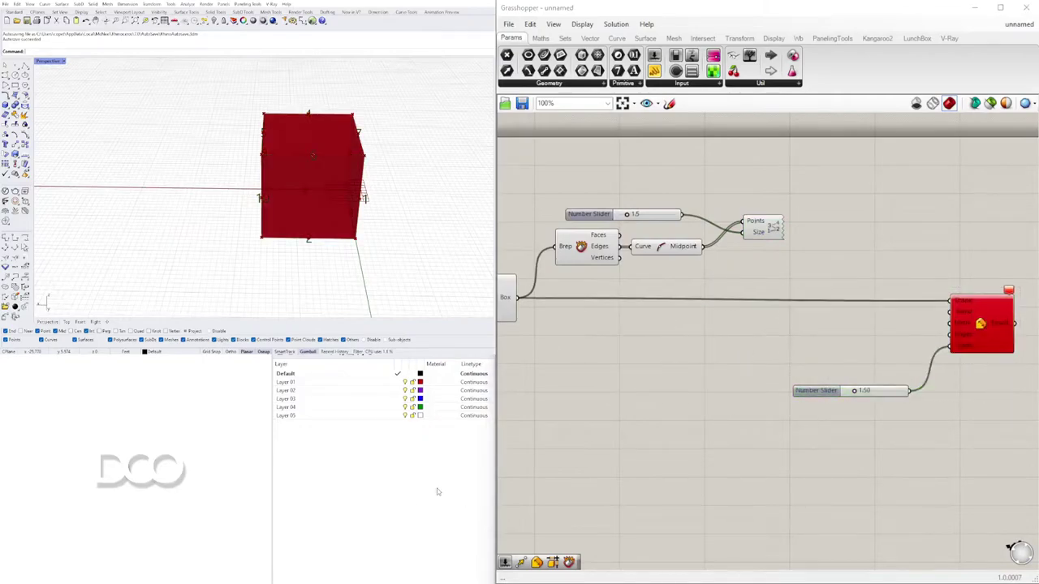
Add a panel containing 0 to the free space below the box wire.
right_click_drag(313, 155, 413, 157)
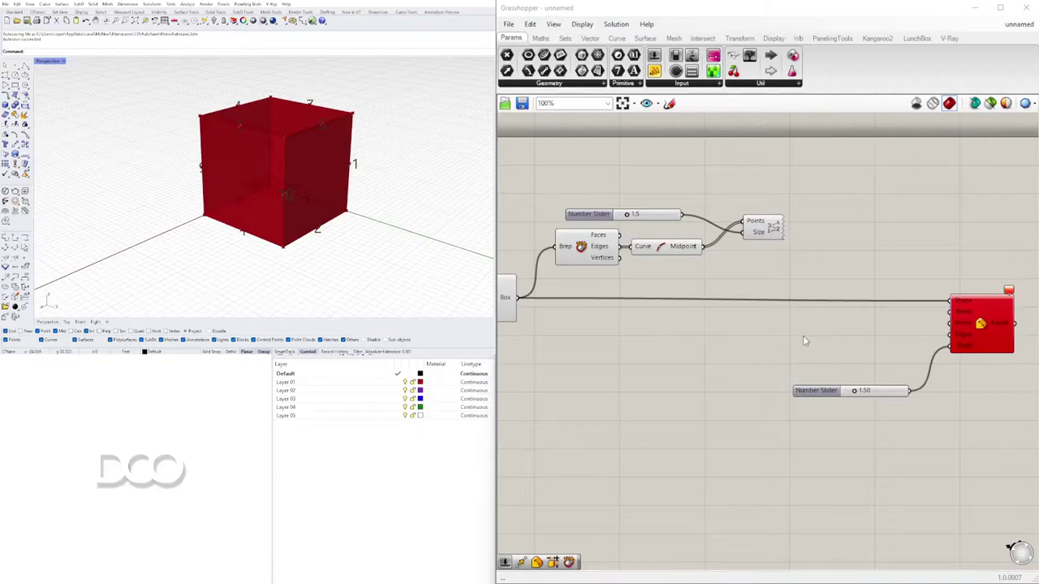
right_click_drag(378, 228, 180, 273)
scroll(180, 273, "up", 3)
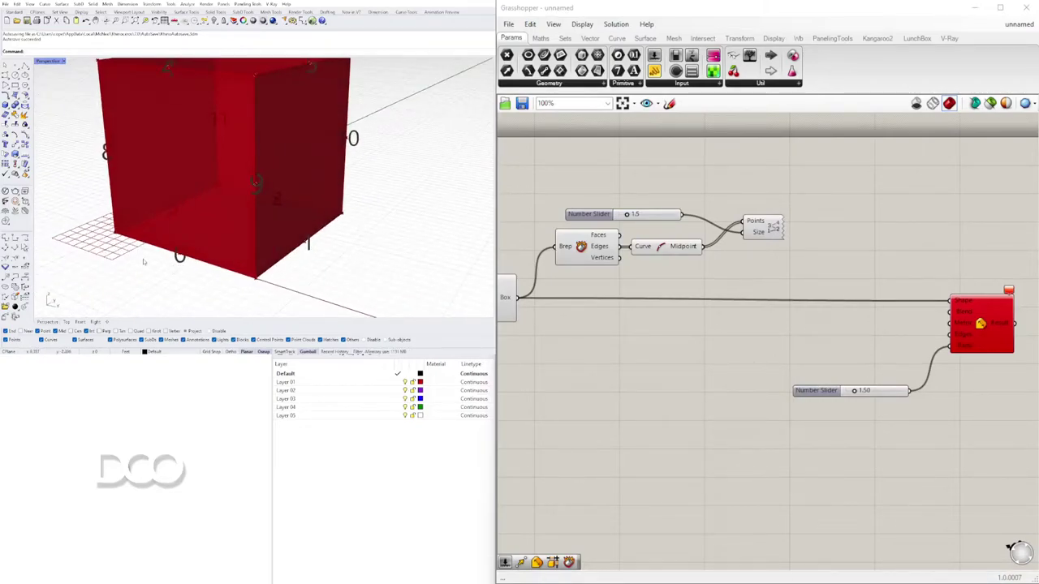
double_click(791, 335)
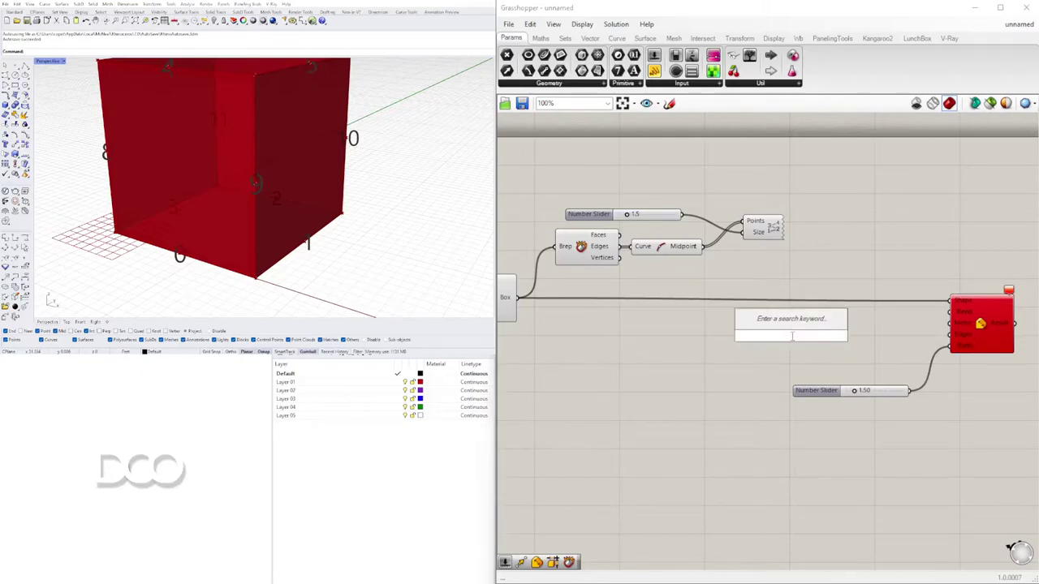
type("Panel")
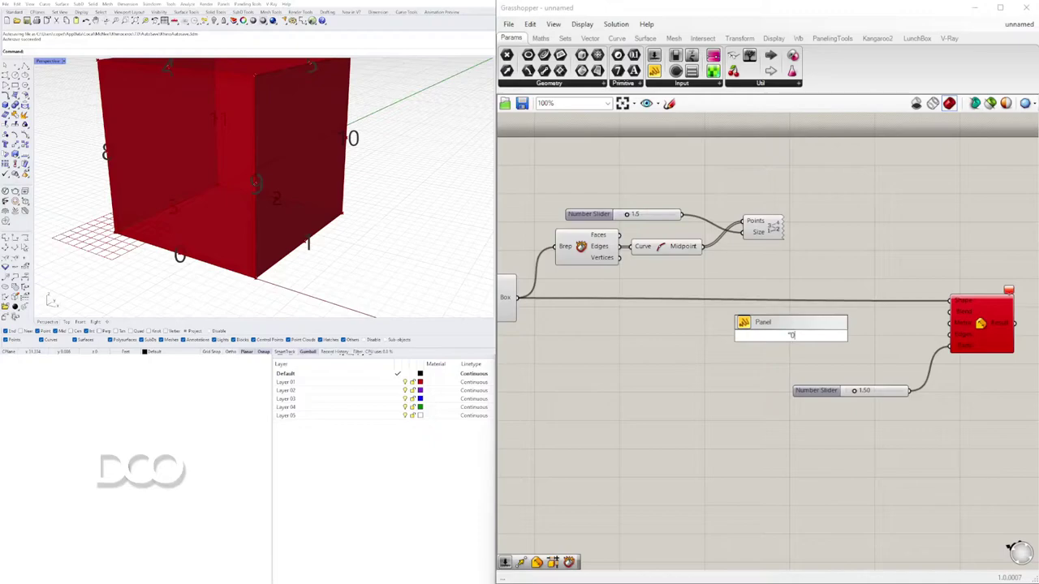
key("Return")
Enlarge the panel containing 0 and turn off its Multiline Data option.
scroll(791, 337, "up", 2)
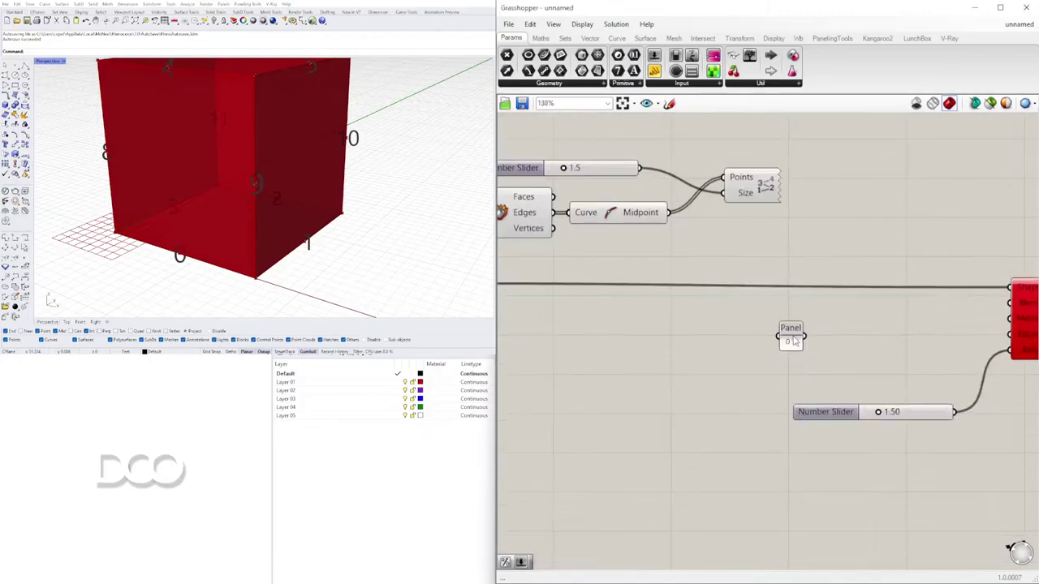
left_click_drag(793, 347, 777, 320)
right_click(783, 337)
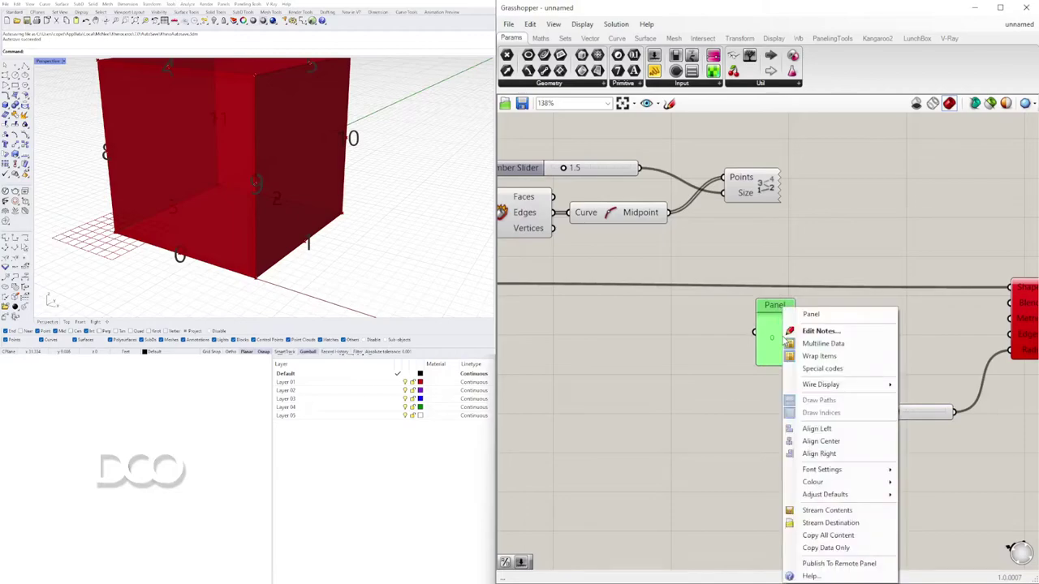
left_click(842, 345)
Connect the panel to the Edges input of Fillet Edge.
scroll(836, 346, "down", 2)
right_click_drag(834, 346, 682, 334)
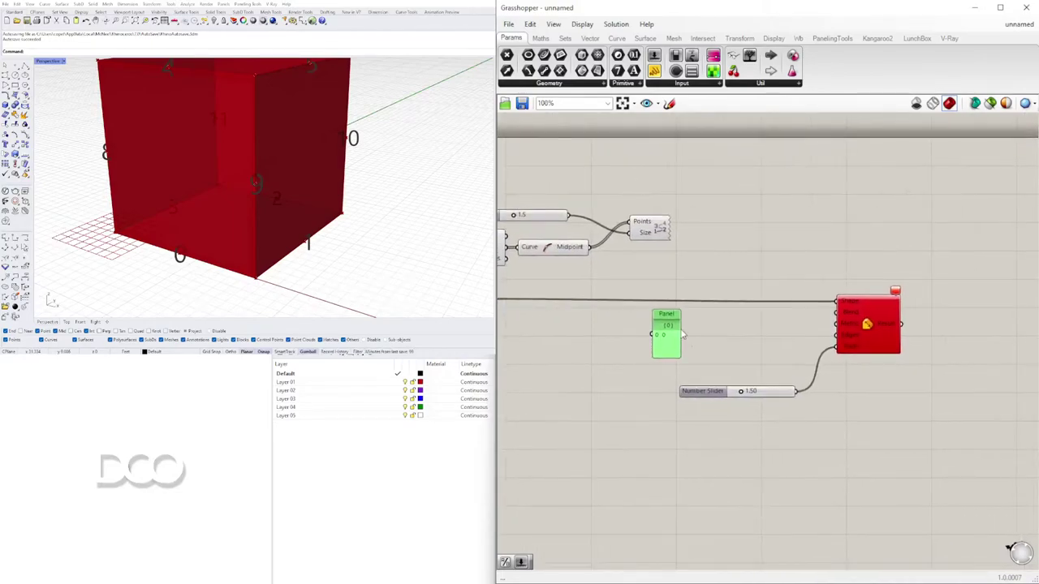
left_click_drag(696, 336, 838, 335)
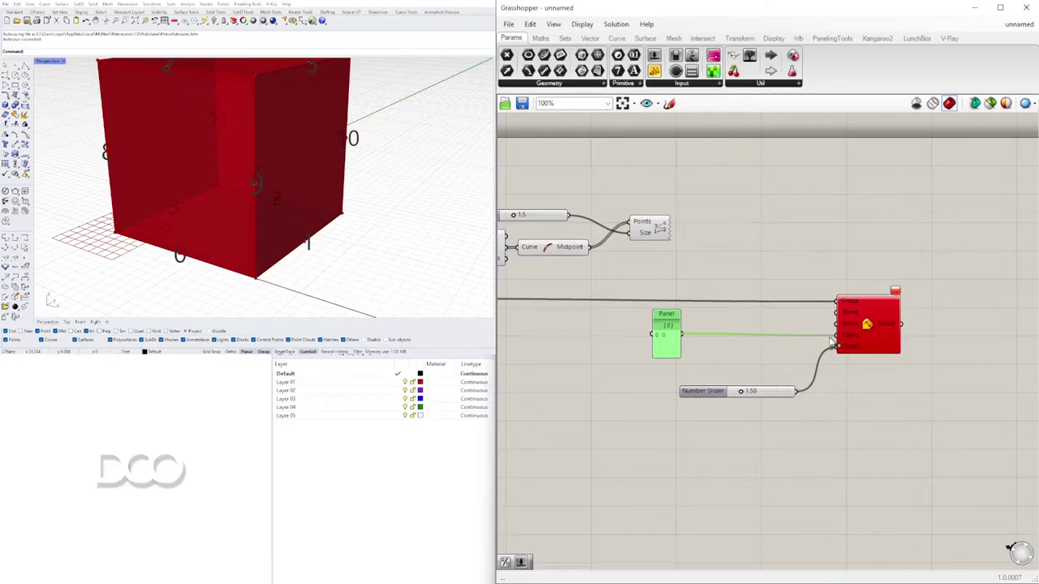
scroll(893, 332, "down", 2)
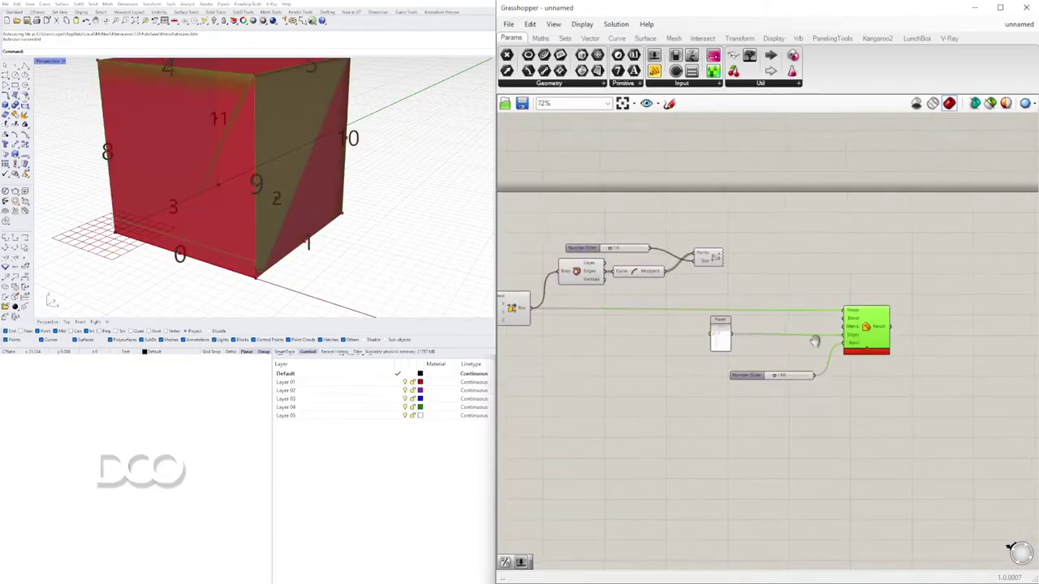
Turn off the preview of the Domain Box, Deconstruct Brep, Curve Middle and Point List components.
right_click_drag(606, 314, 647, 318)
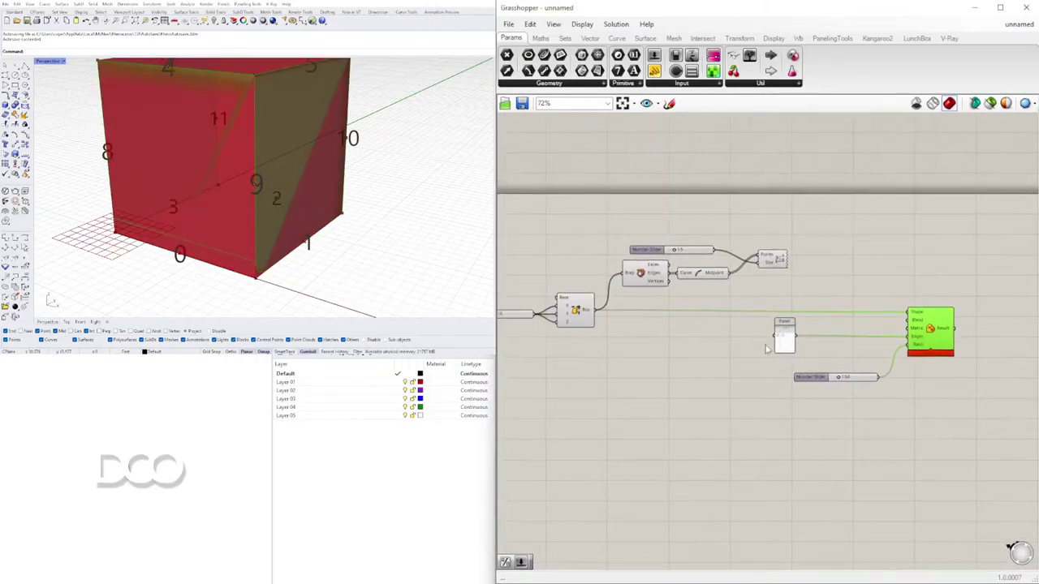
left_click_drag(763, 352, 573, 232)
key("space")
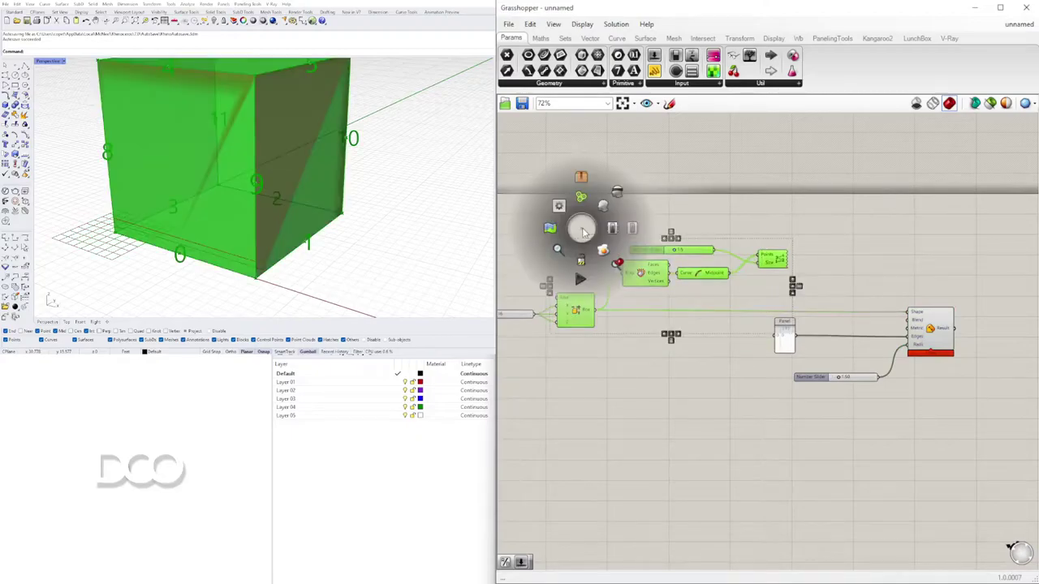
left_click(618, 194)
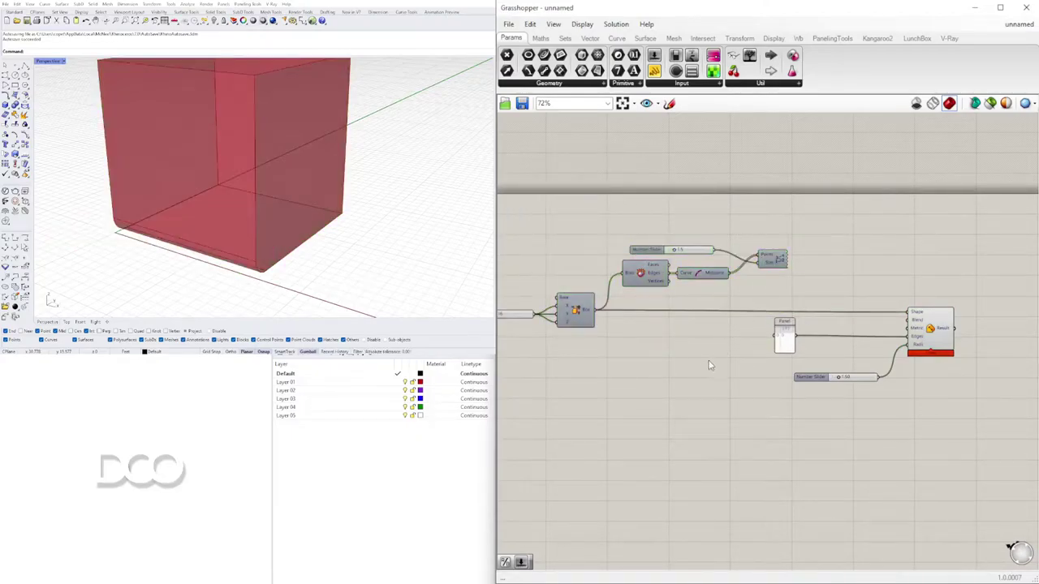
Turn the Point List preview back on to display the edge numbers around the filleted box.
scroll(751, 277, "up", 2)
left_click(781, 253)
key("space")
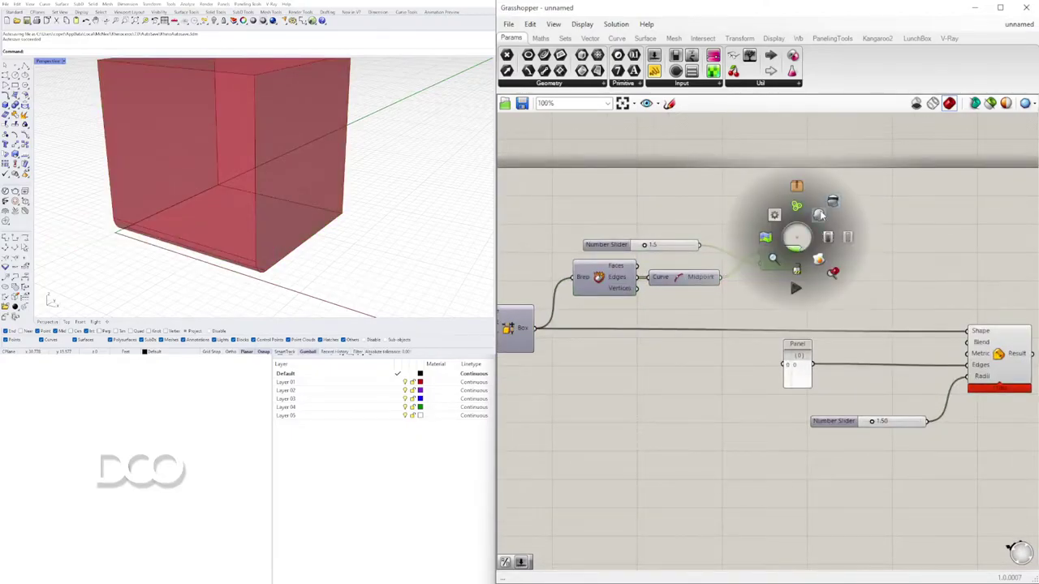
left_click(821, 215)
scroll(365, 203, "down", 2)
right_click_drag(365, 203, 333, 197)
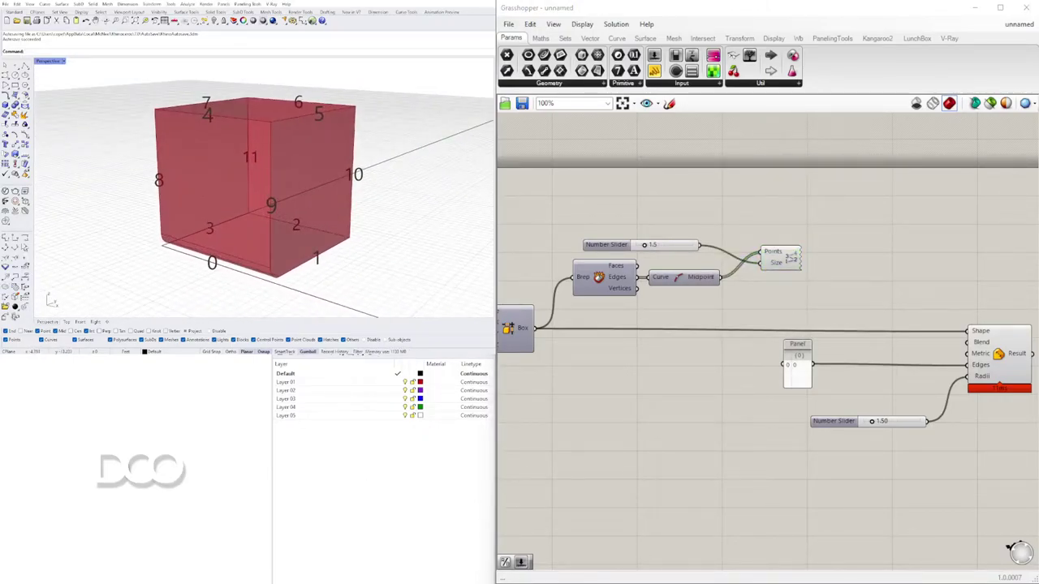
Set the slider feeding the Radii input of Fillet Edge to 3.57 and check the rounded edge.
right_click_drag(865, 314, 827, 286)
left_click(975, 339)
right_click_drag(358, 150, 290, 167)
scroll(815, 384, "up", 5)
left_click_drag(872, 410, 908, 408)
scroll(799, 345, "down", 3)
right_click_drag(781, 332, 779, 360)
right_click_drag(352, 201, 332, 255)
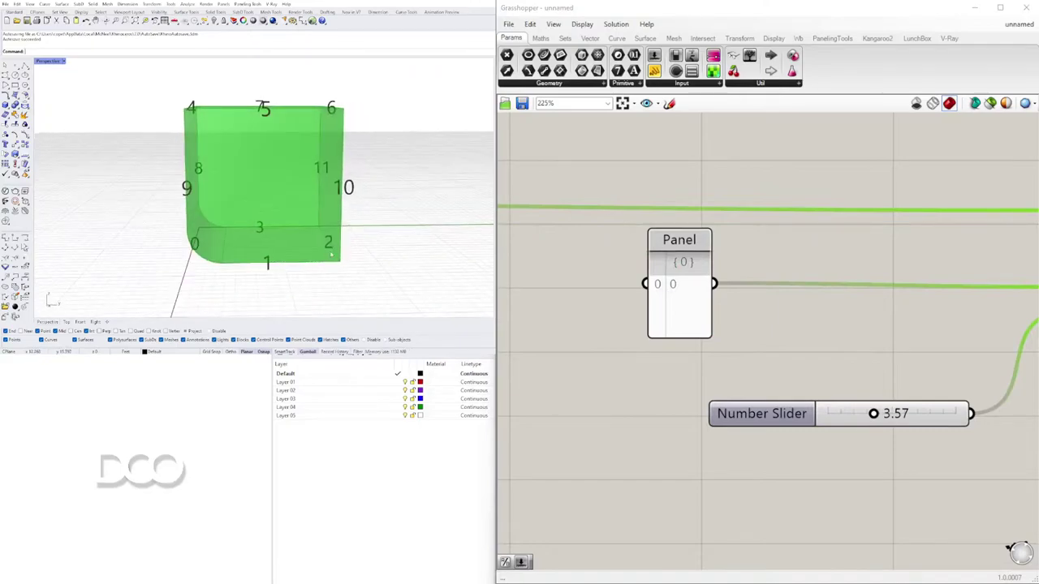
List the cube's bottom edge indices 0, 1, 2 and 3 in the panel, one per line.
left_click_drag(683, 305, 682, 302)
double_click(689, 291)
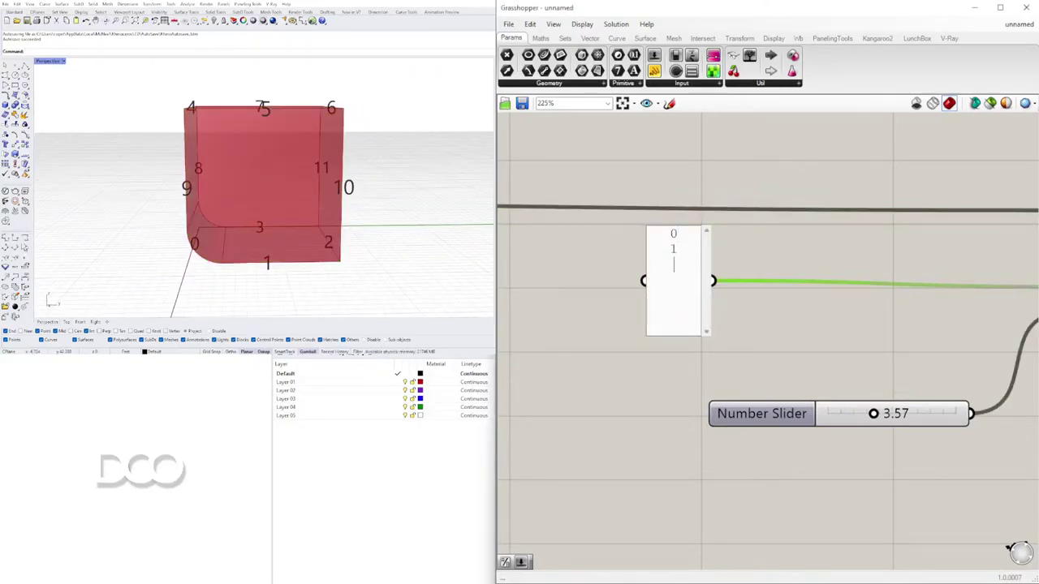
left_click(753, 152)
Set the fillet radius slider to 6.89 and move it slightly closer to the panel.
right_click_drag(290, 238, 365, 253)
scroll(305, 244, "down", 4)
scroll(843, 438, "up", 3)
left_click_drag(900, 405, 961, 398)
right_click_drag(241, 217, 220, 187)
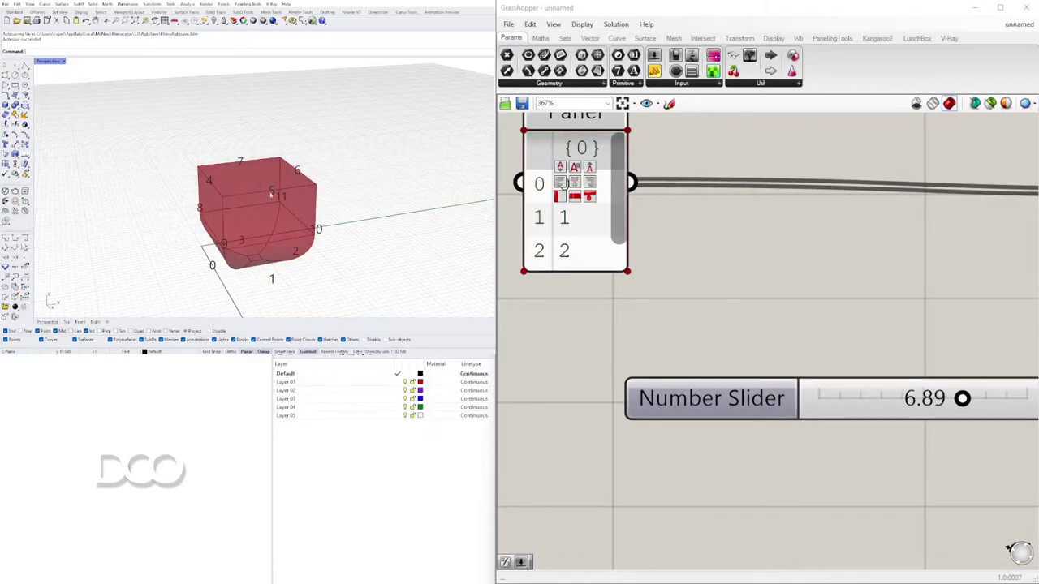
scroll(731, 303, "down", 6)
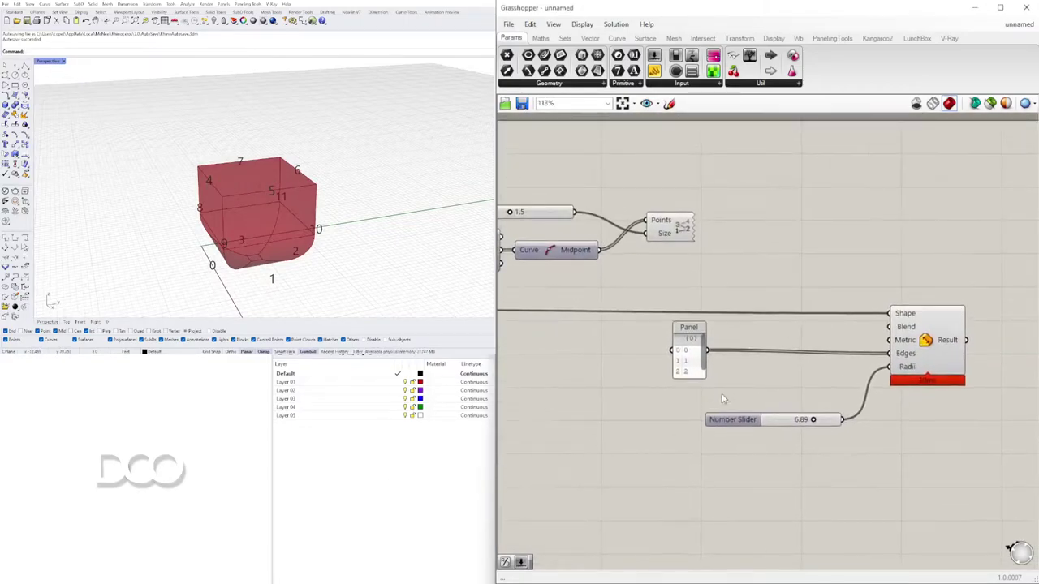
left_click_drag(735, 427, 709, 408)
left_click(709, 453)
Replace the panel's contents with the cube's top edge indices 4, 5, 6 and 7, one per line.
scroll(651, 423, "down", 3)
right_click_drag(649, 422, 763, 367)
scroll(758, 364, "up", 3)
left_click(661, 363)
double_click(660, 363)
type("4")
key("Return")
type("5")
key("Return")
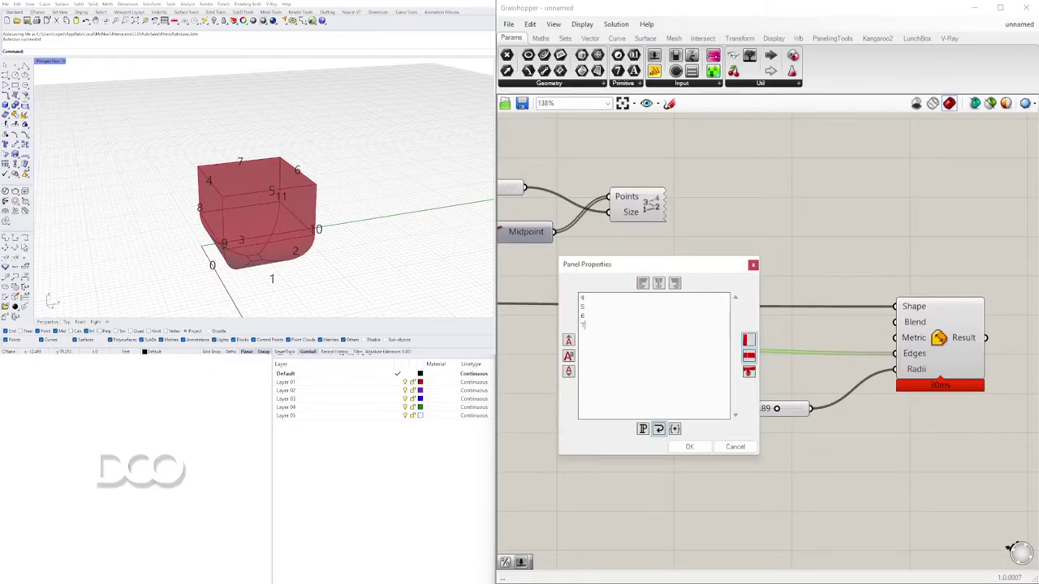
left_click(689, 446)
left_click(711, 430)
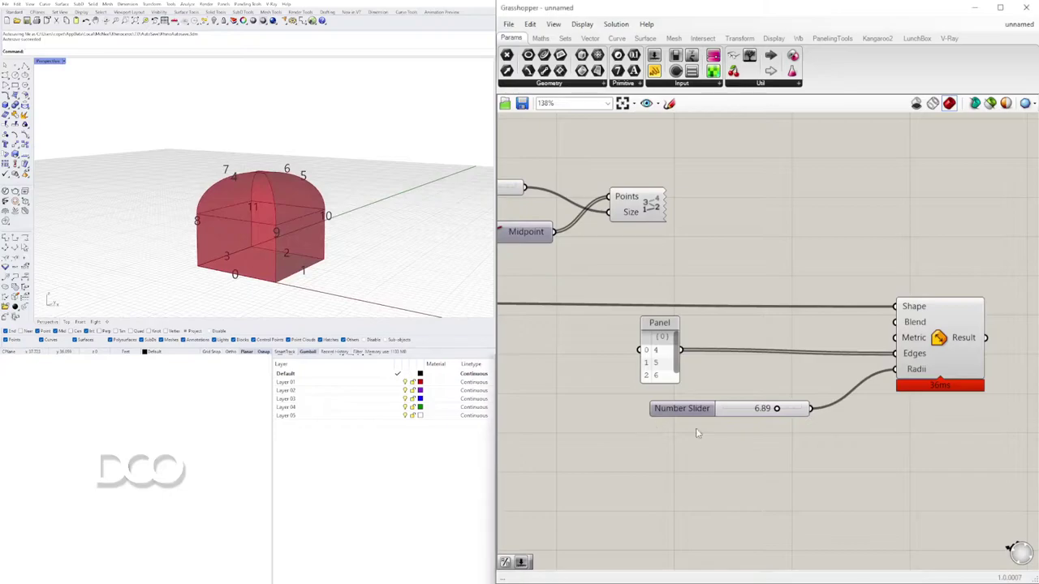
Set the fillet radius slider to 7.56 and shift the panel and slider slightly lower beside Fillet Edge.
scroll(743, 422, "up", 4)
left_click_drag(804, 391, 889, 377)
scroll(738, 315, "down", 5)
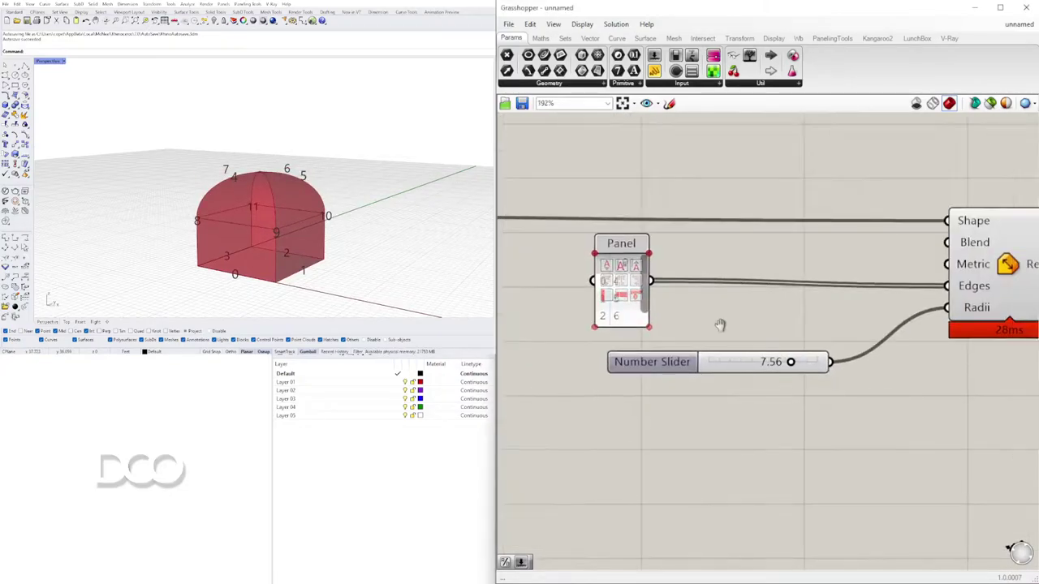
scroll(741, 343, "up", 3)
scroll(742, 342, "down", 2)
left_click_drag(836, 441, 686, 335)
left_click(860, 447)
scroll(893, 333, "up", 2)
Try the Chamfer and Blend options on the Blend input of Fillet Edge and compare the resulting edges.
left_click(875, 314)
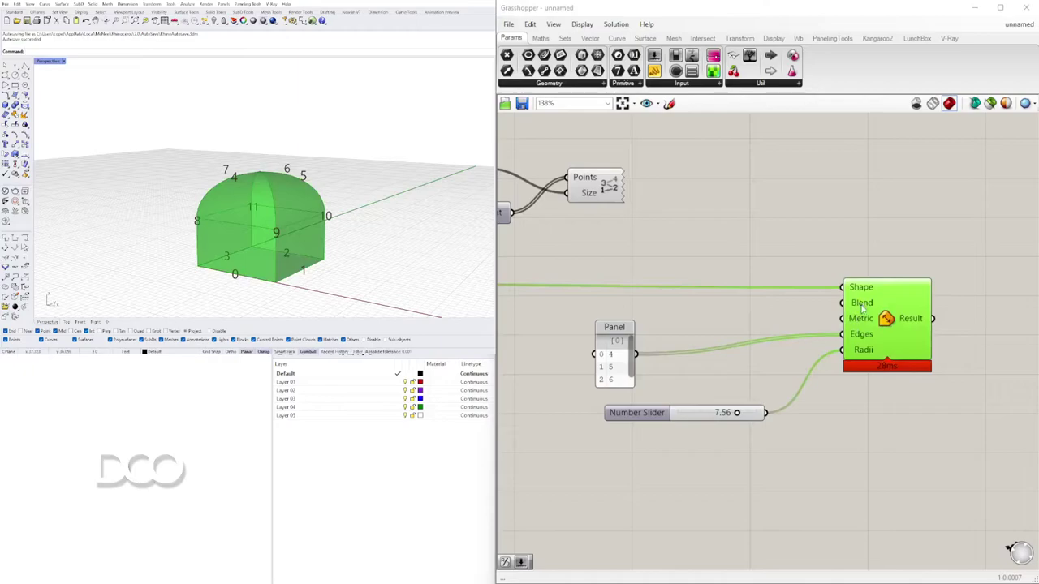
right_click(857, 304)
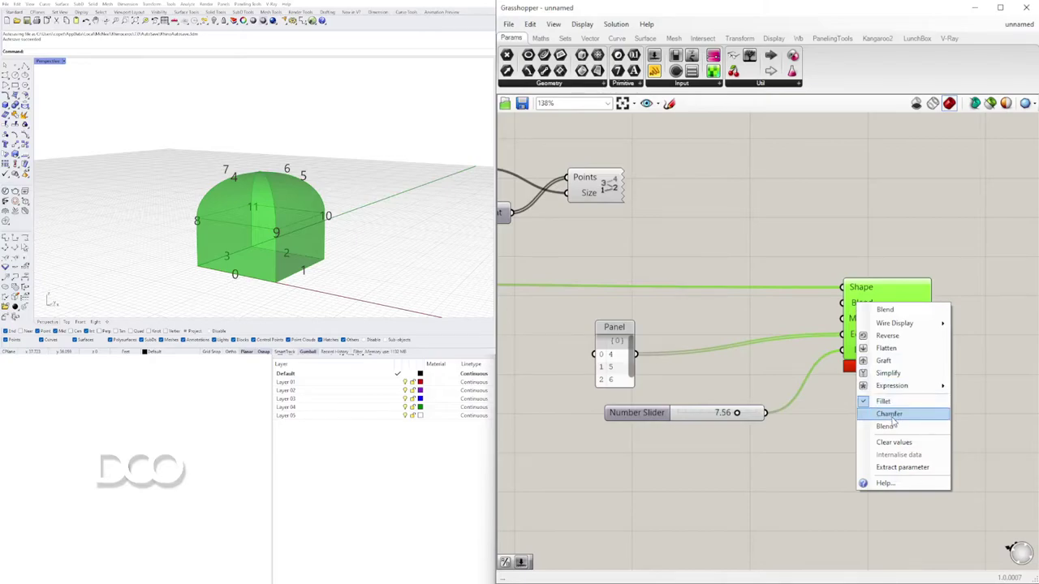
left_click(889, 413)
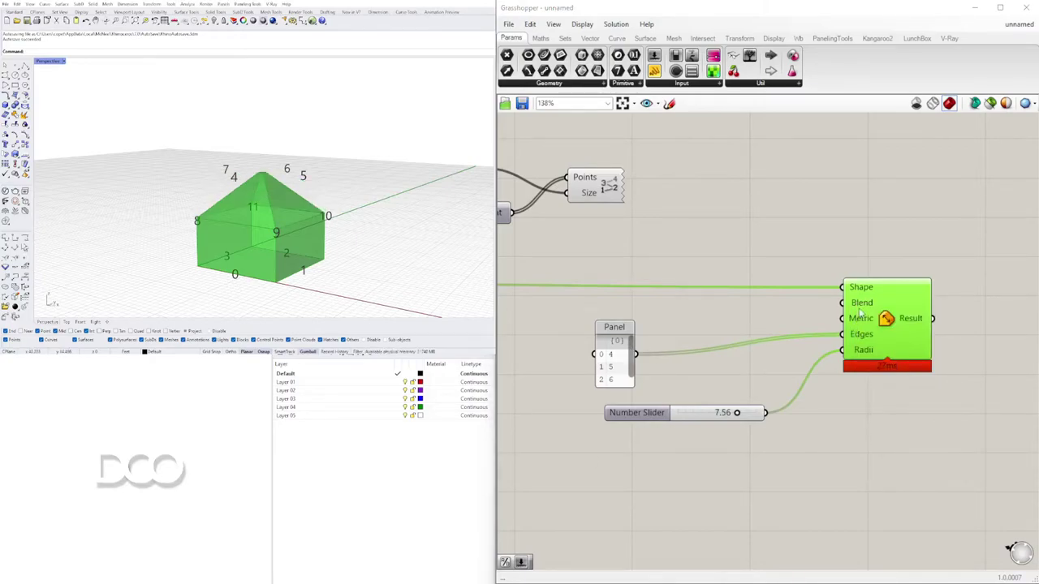
right_click(865, 306)
left_click(872, 427)
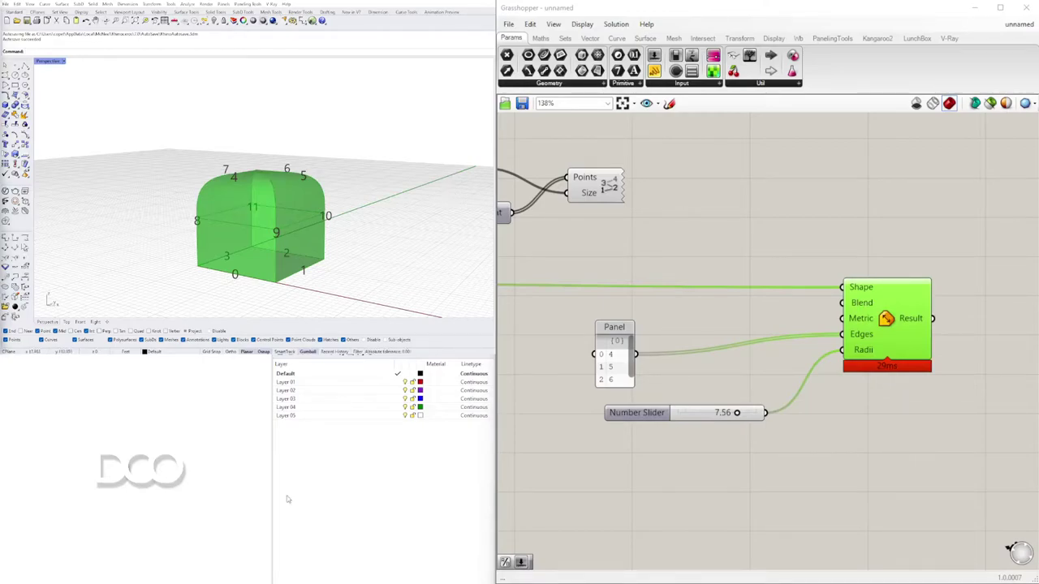
mouse_move(310, 201)
right_mouse_down()
mouse_move(334, 191)
mouse_move(302, 205)
mouse_move(321, 209)
right_mouse_up()
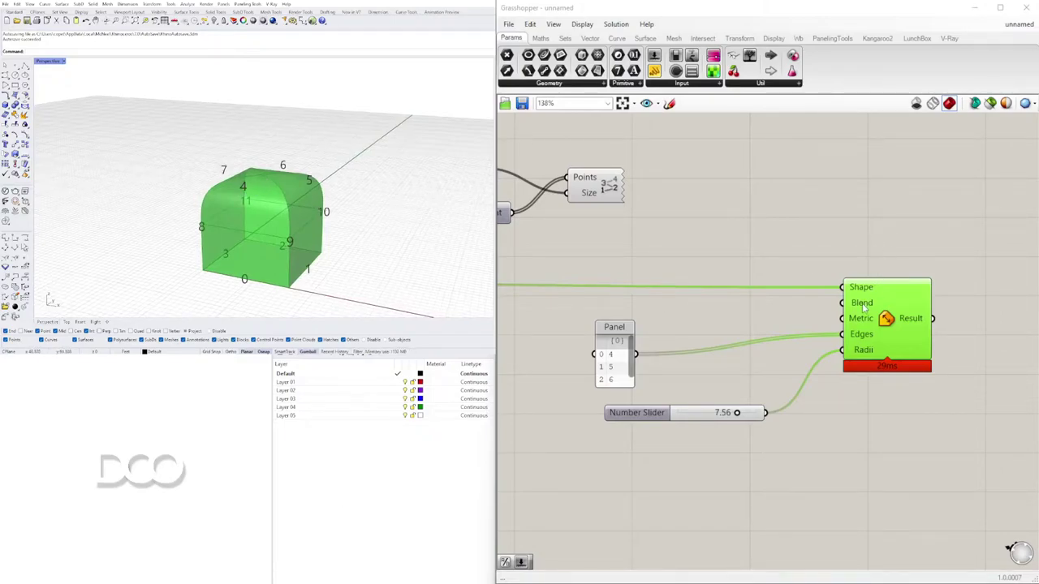
Compare the Fillet option again, leaving the Blend input of Fillet Edge set to Chamfer.
right_click(864, 305)
left_click(912, 406)
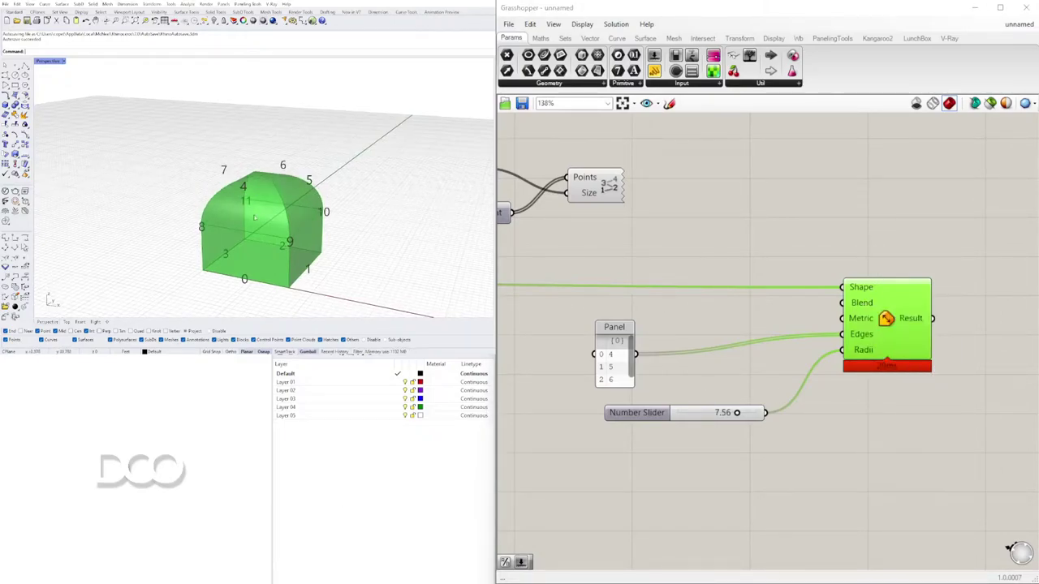
right_click(867, 309)
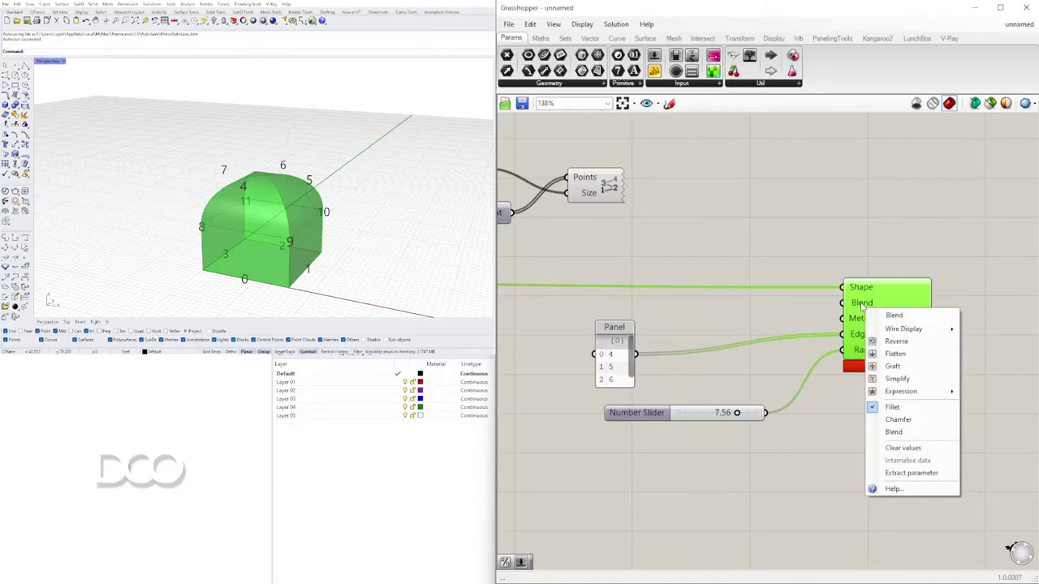
left_click(898, 418)
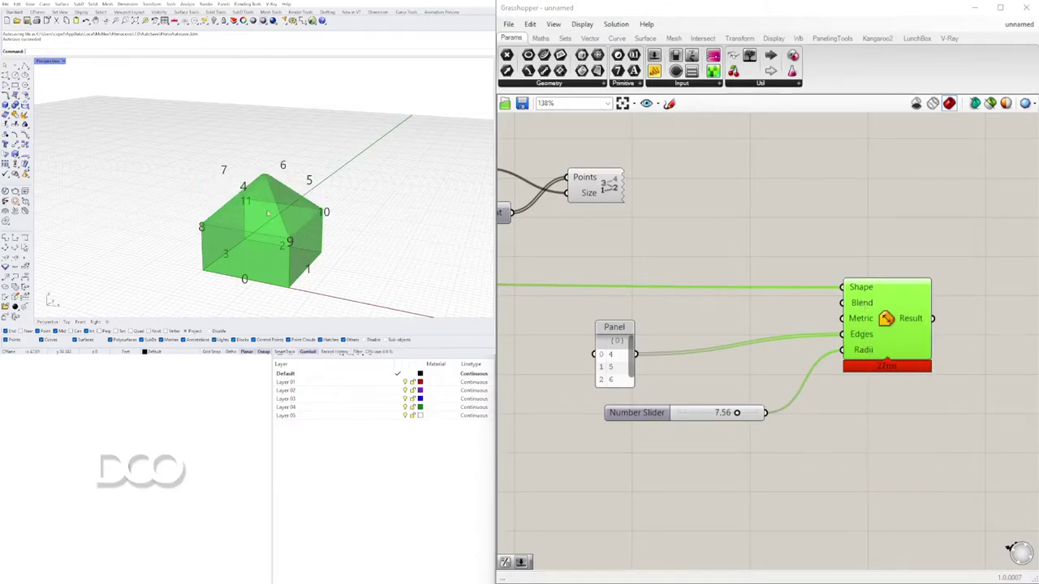
Lower the chamfer radius slider to 2.22 and check the chamfered top edges from the side.
right_click_drag(248, 243, 242, 195)
scroll(243, 196, "up", 5)
right_click_drag(599, 363, 778, 332)
scroll(893, 385, "up", 3)
mouse_move(879, 378)
left_mouse_down()
mouse_move(839, 374)
mouse_move(860, 374)
left_mouse_up()
scroll(860, 374, "down", 5)
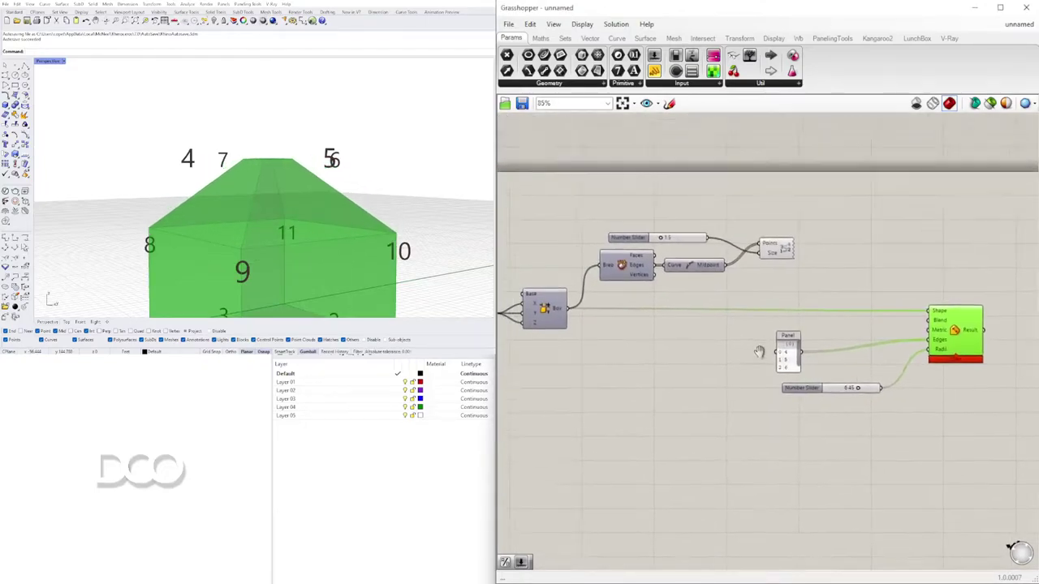
scroll(854, 392, "up", 3)
left_click_drag(779, 410, 721, 410)
scroll(236, 174, "down", 4)
scroll(215, 179, "up", 2)
right_click_drag(227, 138, 162, 126)
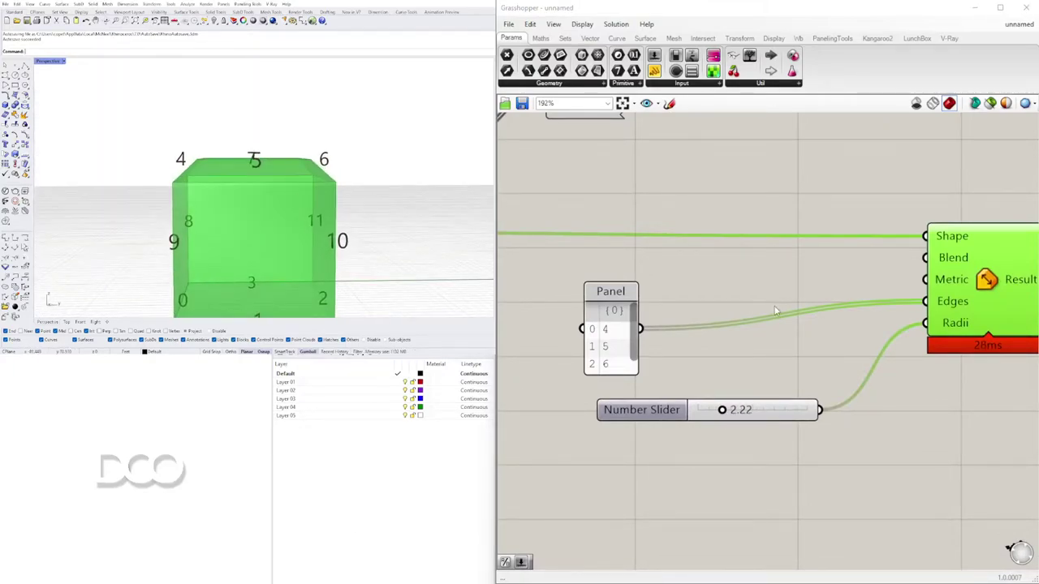
Set the slider feeding the Radii input to 3.21.
scroll(771, 385, "down", 3)
right_click_drag(775, 391, 770, 433)
scroll(740, 423, "up", 3)
left_click_drag(729, 460, 741, 459)
Move the index panel closer to Fillet Edge and place the radius slider just below it.
scroll(739, 414, "down", 4)
right_click_drag(824, 399, 878, 391)
left_click(946, 462)
left_click_drag(730, 389, 828, 380)
left_click(929, 373)
left_click(735, 439)
left_click_drag(736, 429, 741, 418)
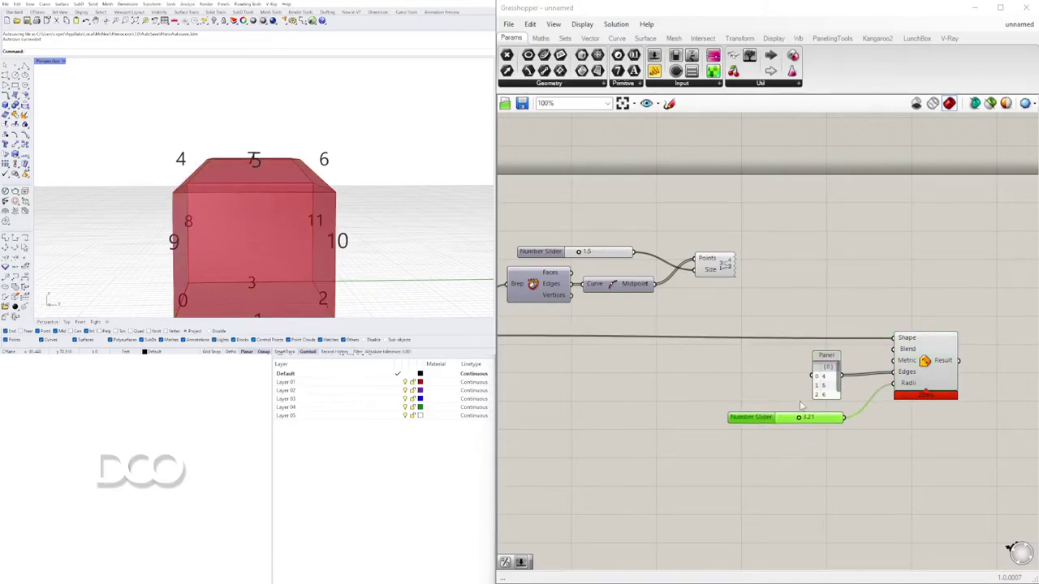
Enlarge the panel to fit all four rows and wire a duplicate of the radius slider into Radii as a second value.
scroll(801, 398, "up", 5)
left_click_drag(725, 301, 703, 330)
scroll(722, 322, "down", 3)
left_click_drag(799, 327, 852, 278)
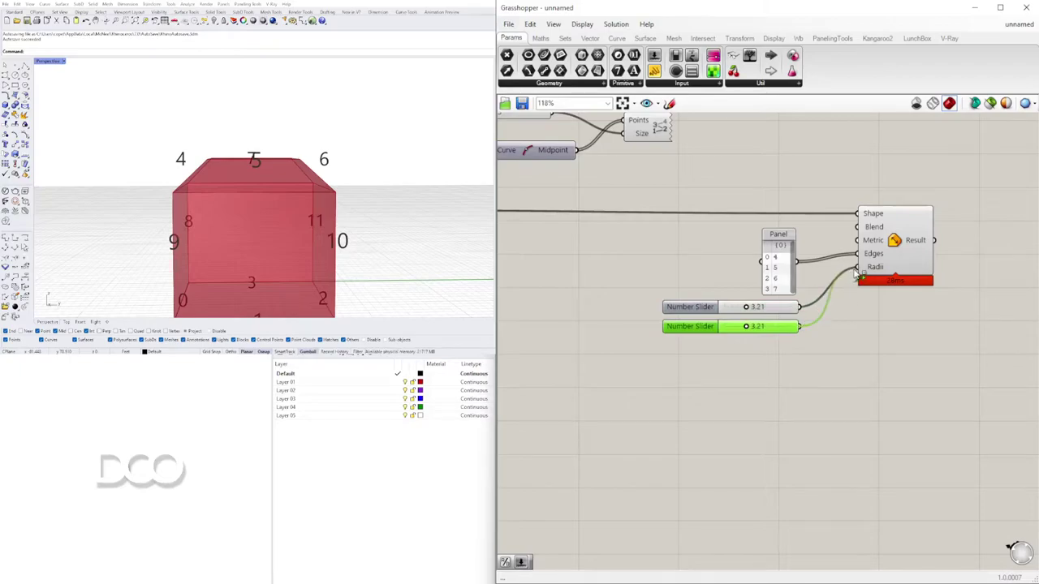
Set the duplicated radius slider to 1.30 and orbit around the chamfered box.
scroll(748, 329, "up", 5)
left_click_drag(742, 318, 706, 320)
right_click_drag(182, 178, 385, 190)
scroll(714, 252, "down", 4)
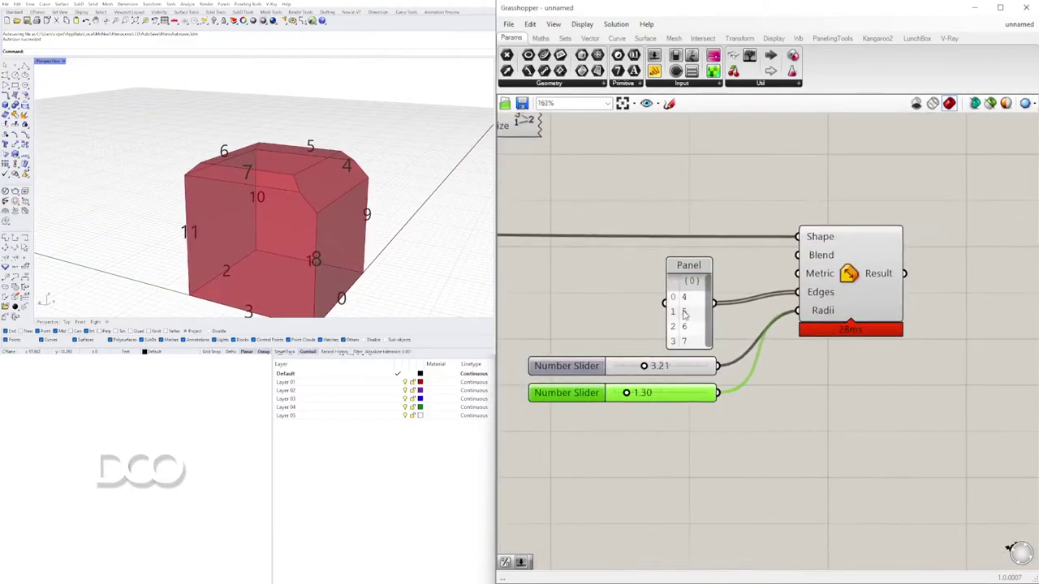
Examine how the two radius values are distributed over the edge indices listed in the panel.
scroll(747, 276, "up", 3)
right_click_drag(746, 277, 812, 236)
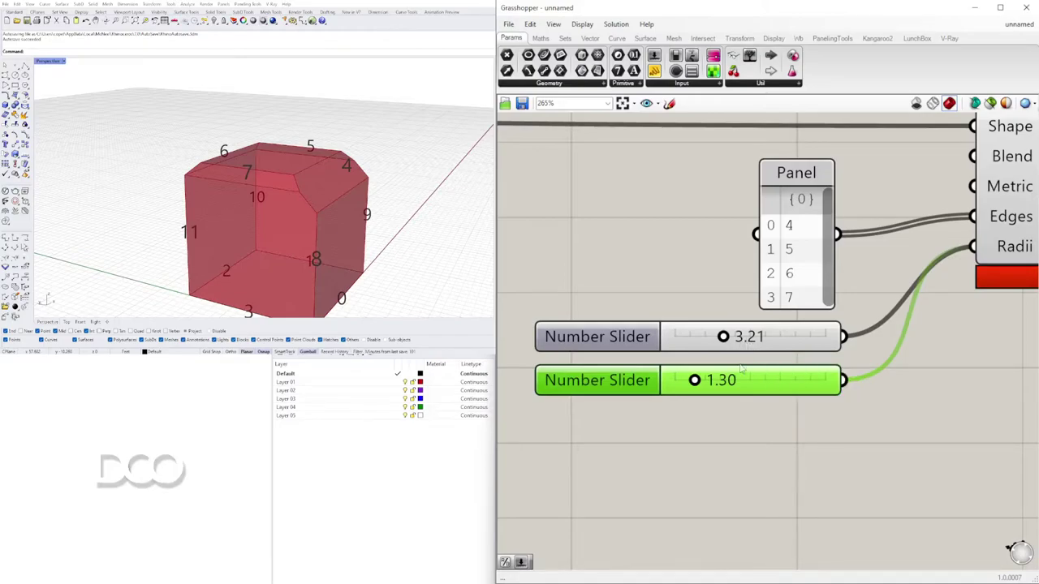
scroll(720, 364, "down", 1)
scroll(771, 258, "up", 1)
right_click_drag(771, 258, 699, 279)
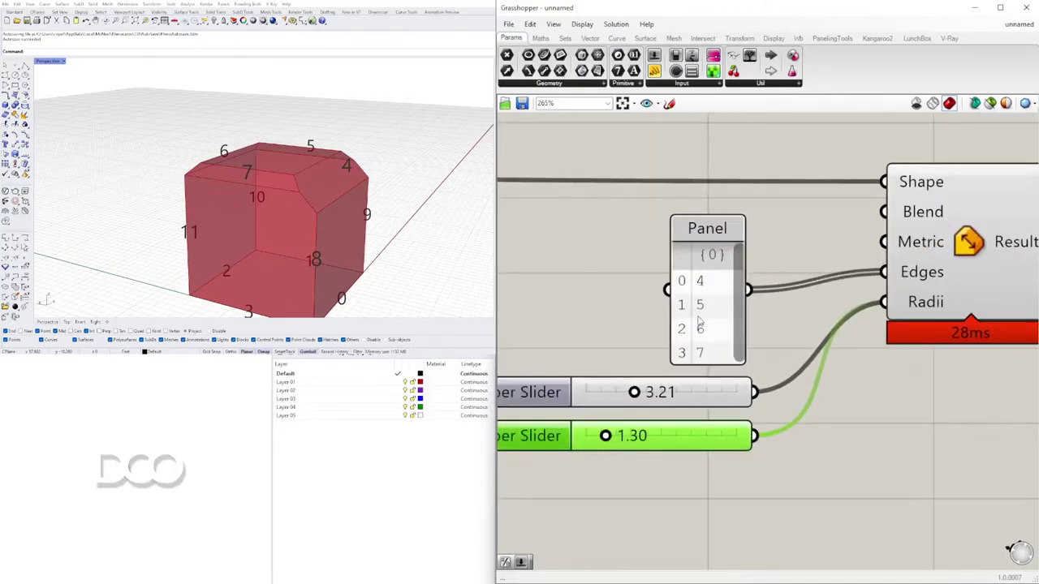
right_click_drag(611, 447, 684, 413)
scroll(695, 406, "up", 4)
right_click_drag(351, 210, 415, 195)
scroll(698, 335, "down", 5)
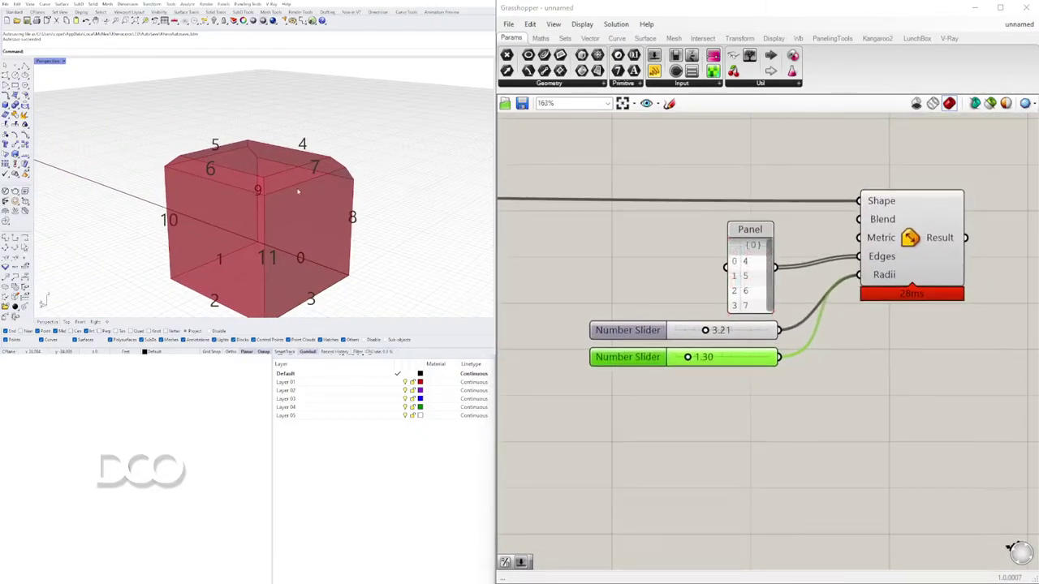
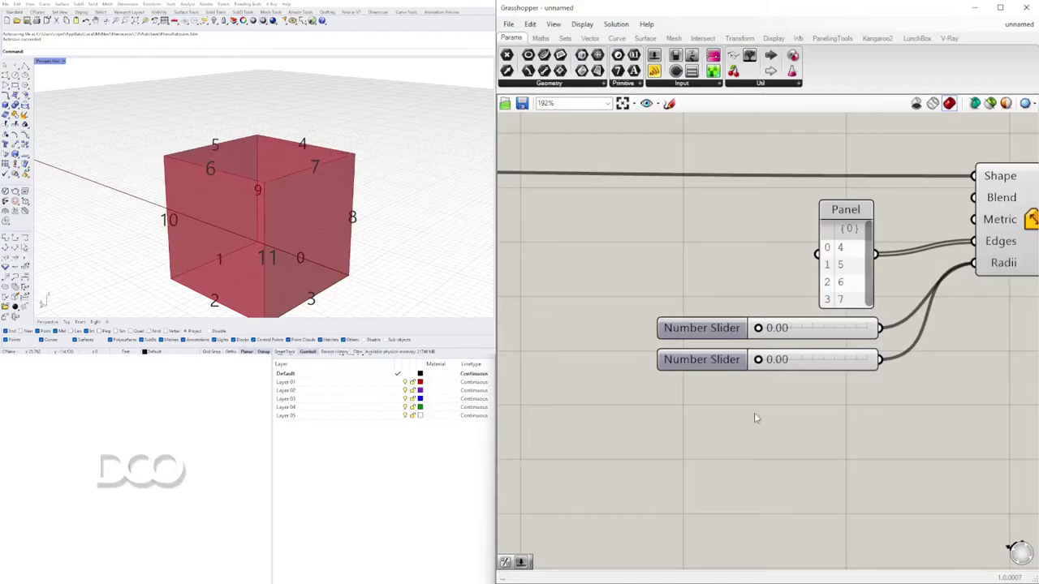
Review the cube's numbered edges and the Brep edge and midpoint components that feed the Point List.
scroll(870, 279, "down", 3)
right_click_drag(999, 255, 898, 262)
left_click_drag(897, 262, 915, 258)
scroll(354, 172, "down", 3)
right_click_drag(344, 223, 310, 220)
scroll(297, 210, "up", 4)
scroll(298, 210, "down", 3)
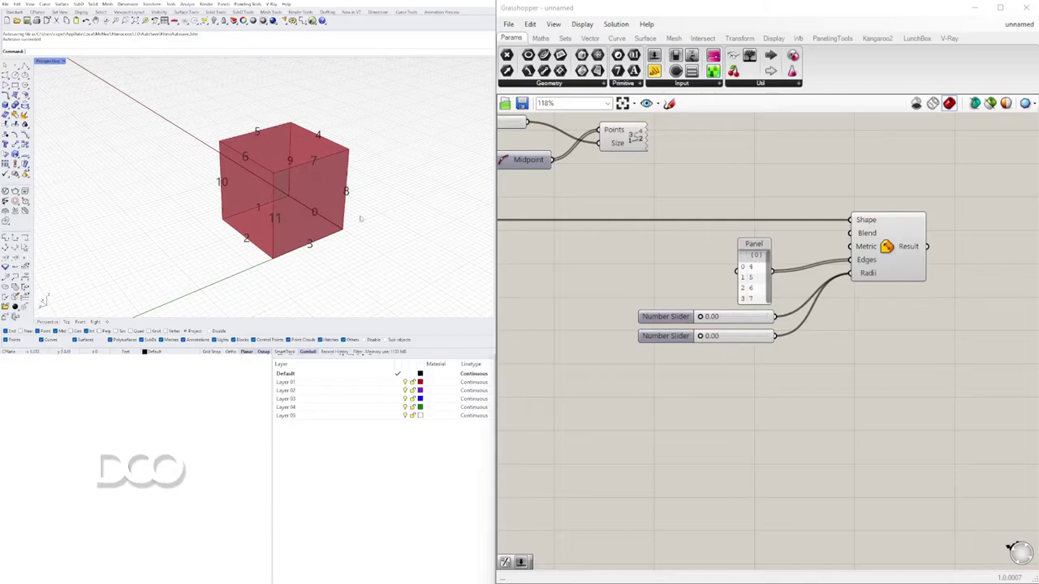
right_click_drag(701, 310, 768, 327)
scroll(797, 281, "down", 2)
scroll(710, 277, "up", 1)
right_click_drag(672, 253, 759, 247)
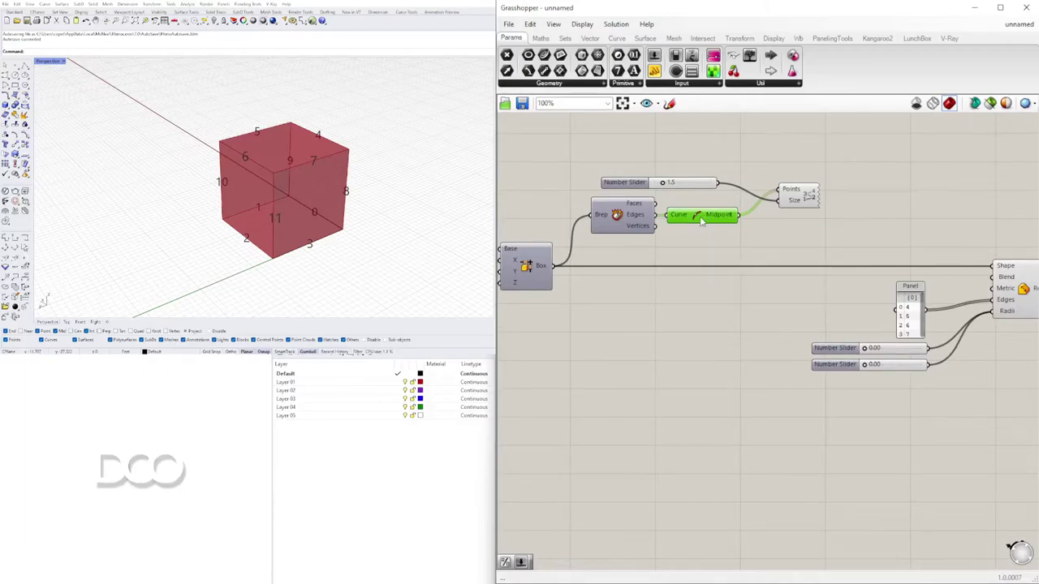
Move Fillet Edge, the index panel and both radius sliders down together to free canvas space above.
right_click_drag(781, 255, 680, 207)
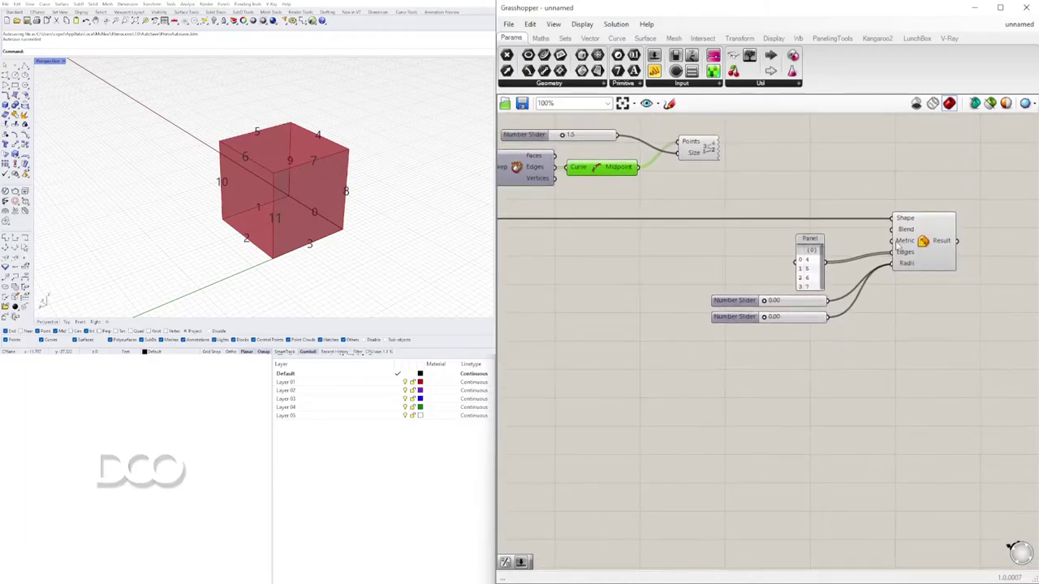
left_click_drag(1013, 420, 735, 188)
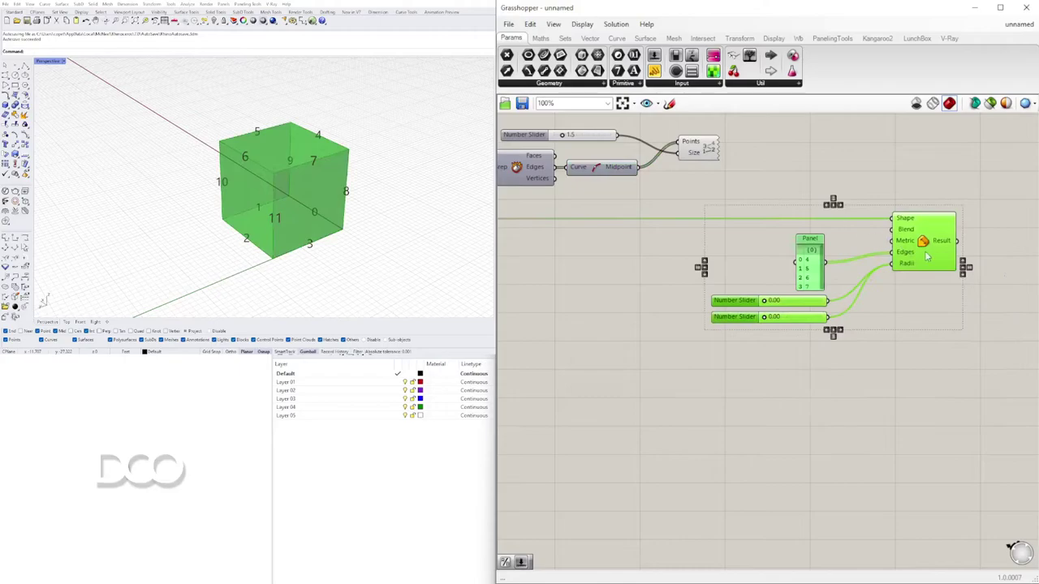
left_click_drag(926, 251, 934, 313)
left_click(529, 322)
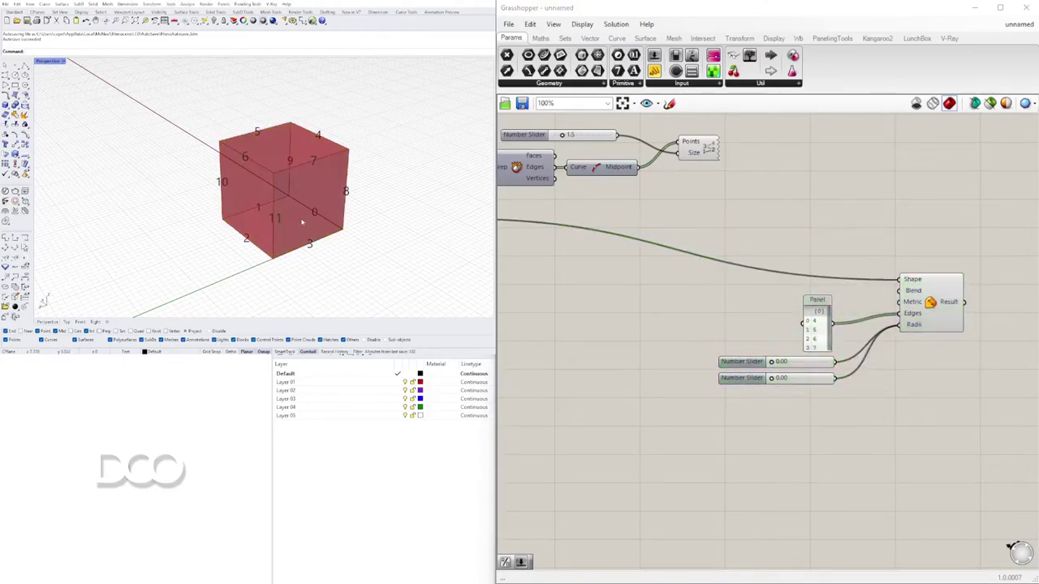
Add a Series component in the free space between the Point List and Fillet Edge.
double_click(767, 229)
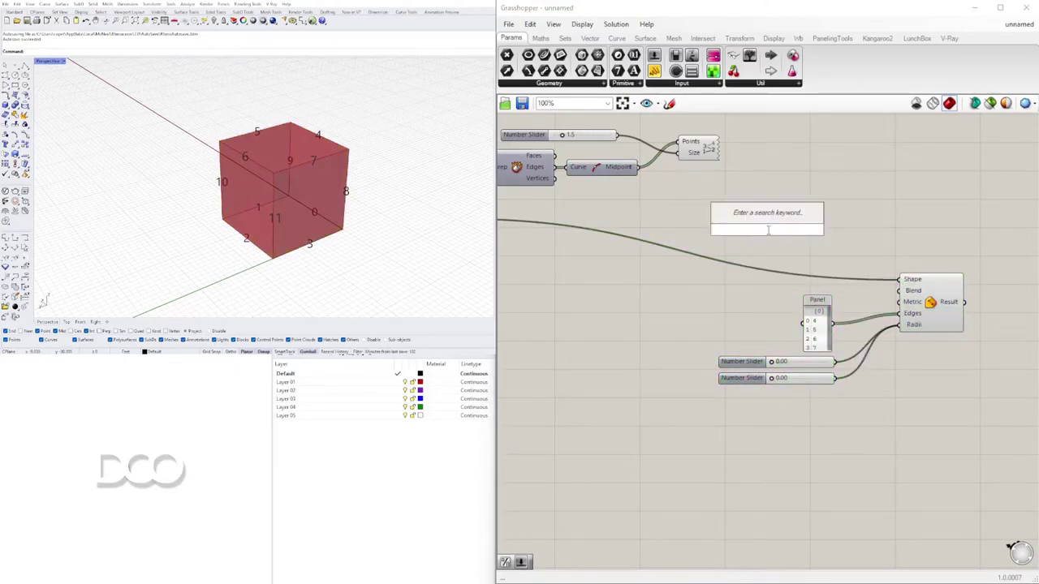
type("SER")
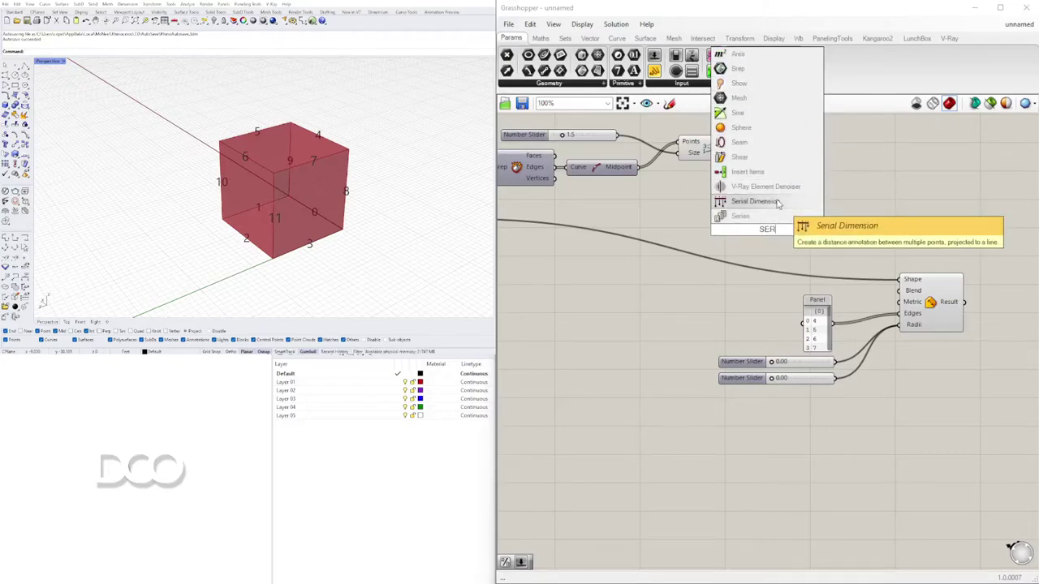
left_click(740, 216)
right_click_drag(773, 238, 822, 236)
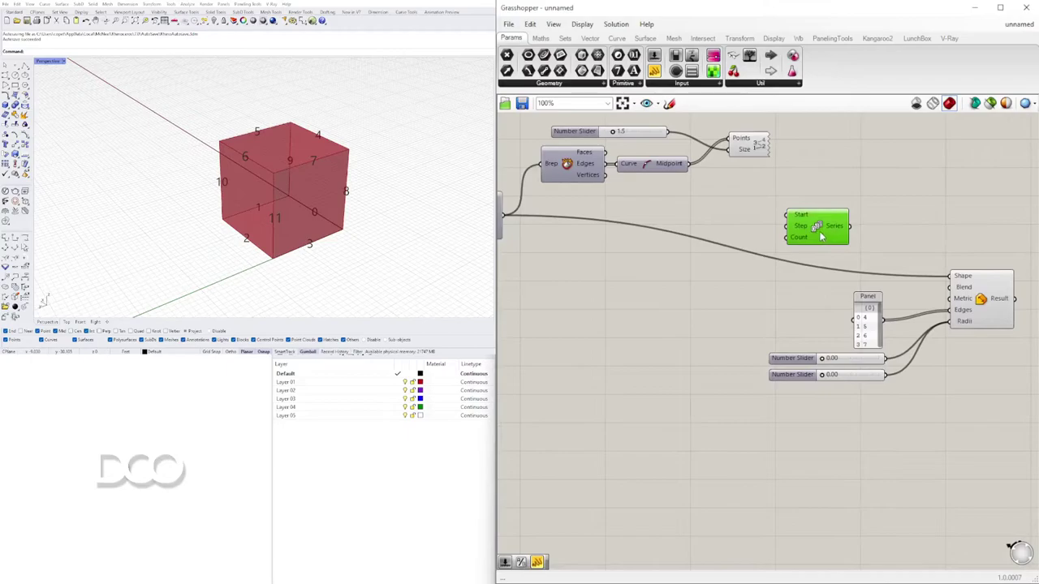
right_click_drag(722, 231, 761, 225)
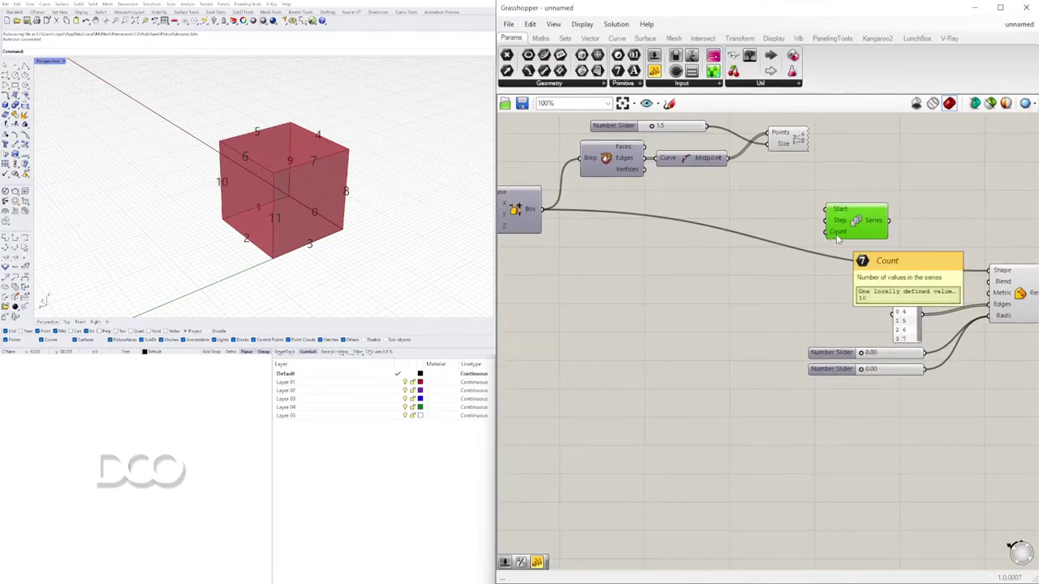
left_click_drag(877, 228, 900, 228)
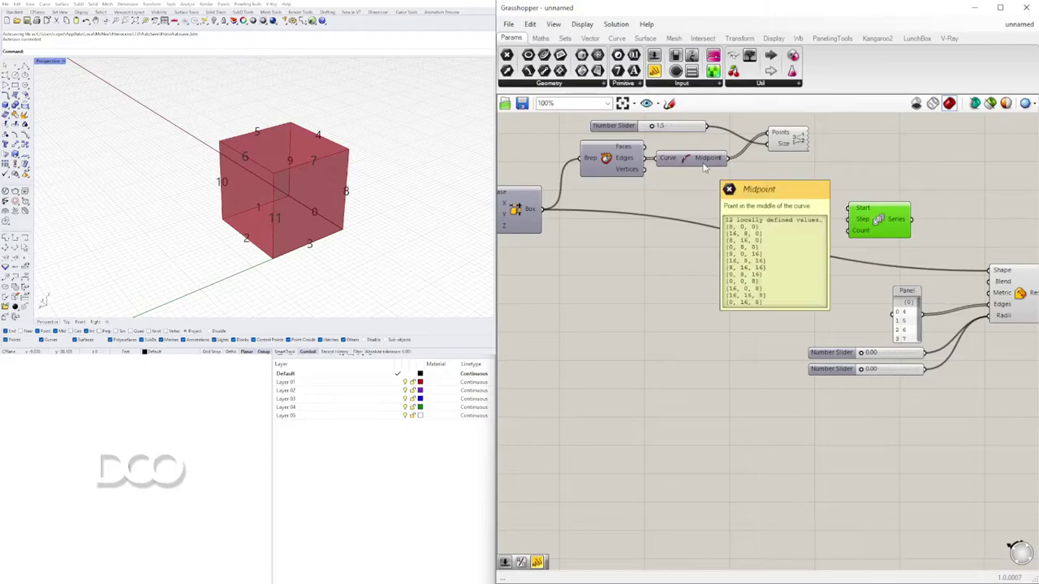
Add a List Length component below the Point List and feed the curve Midpoint output into its List input.
double_click(768, 193)
type("LISTL")
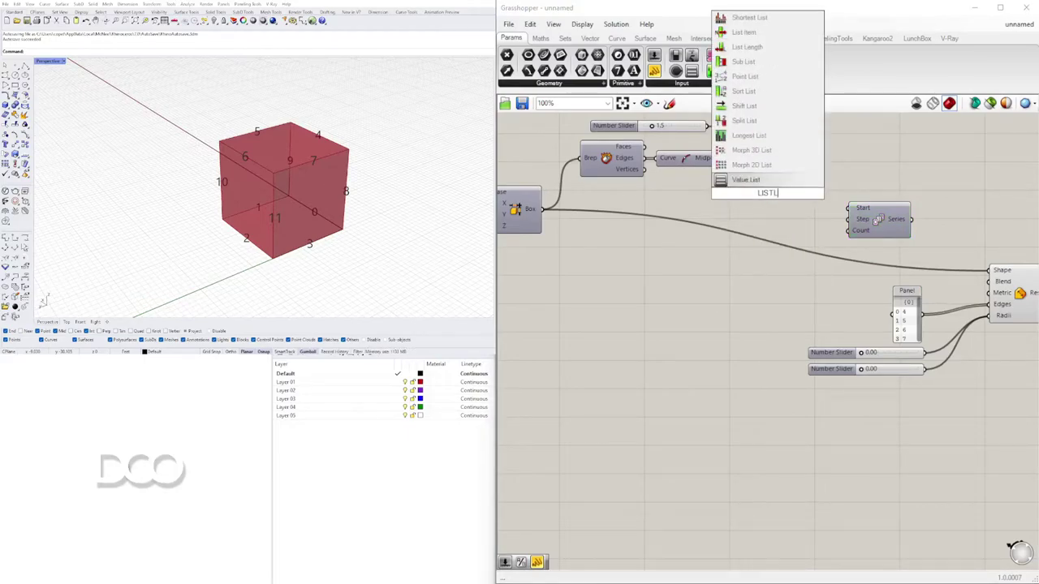
type("E")
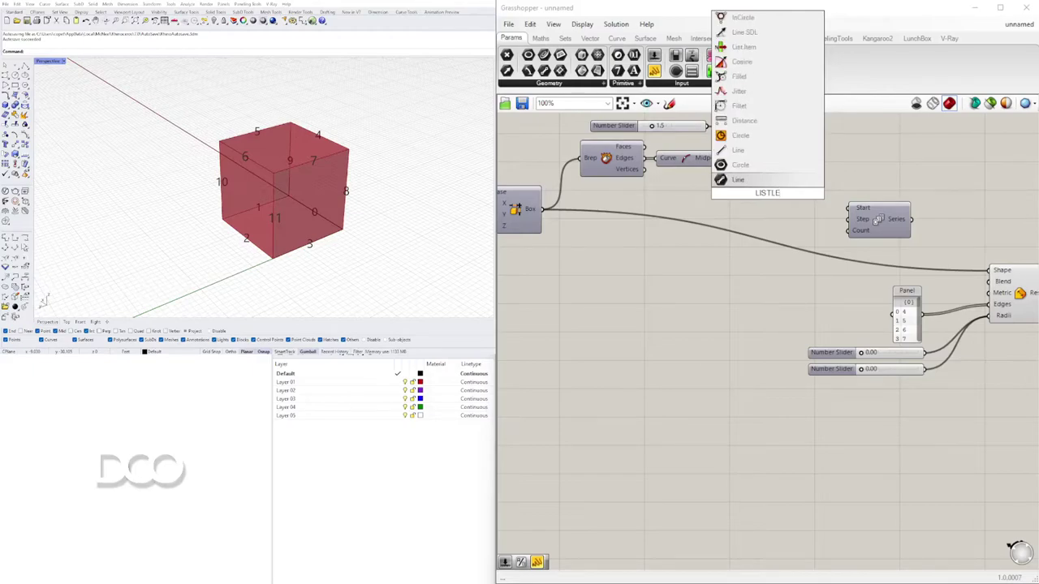
type("N")
left_click(740, 120)
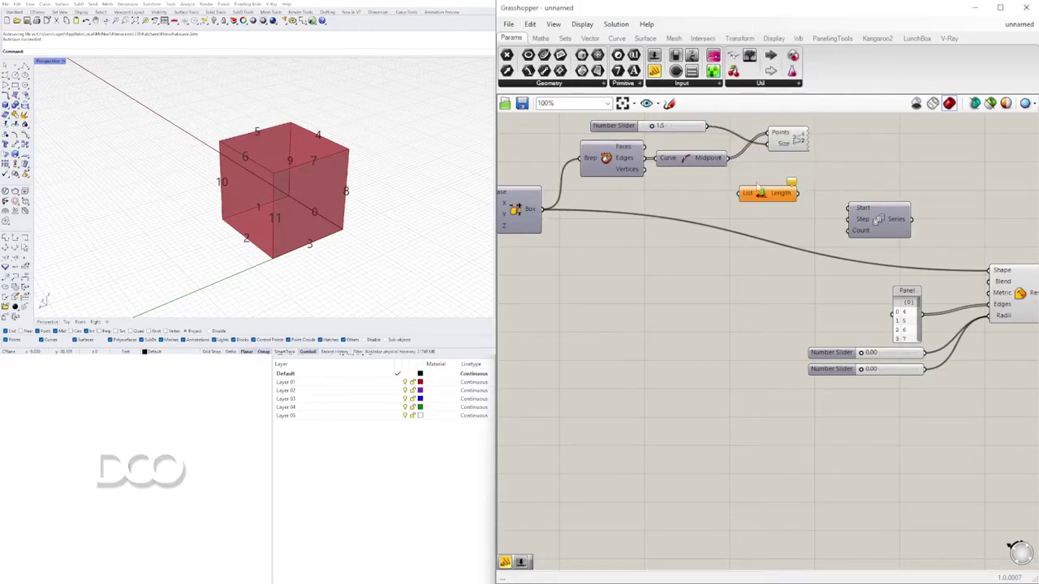
left_click_drag(728, 158, 750, 188)
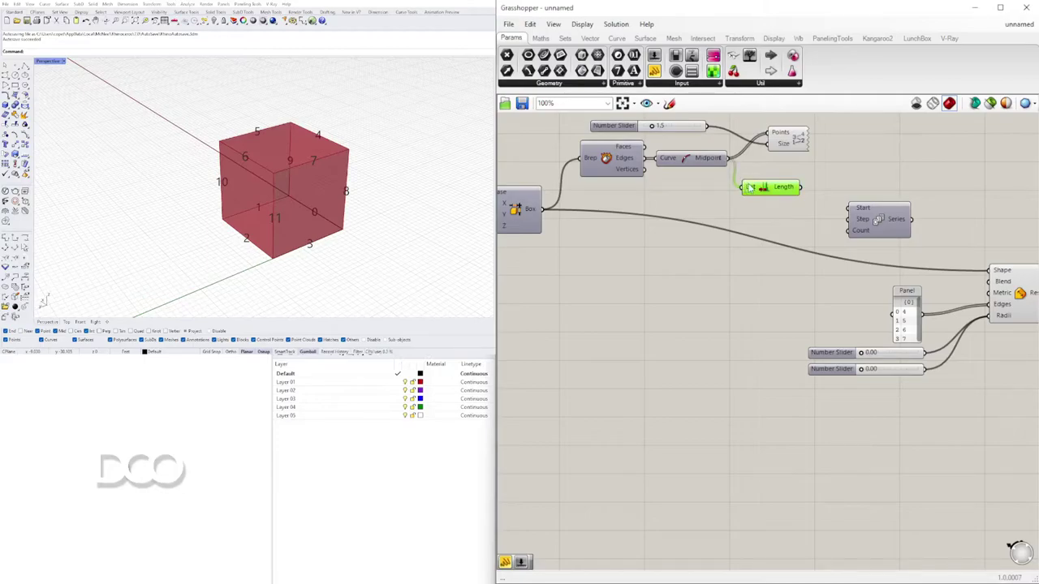
Flatten the List input of the List Length component.
right_click(750, 194)
left_click(779, 276)
mouse_move(791, 191)
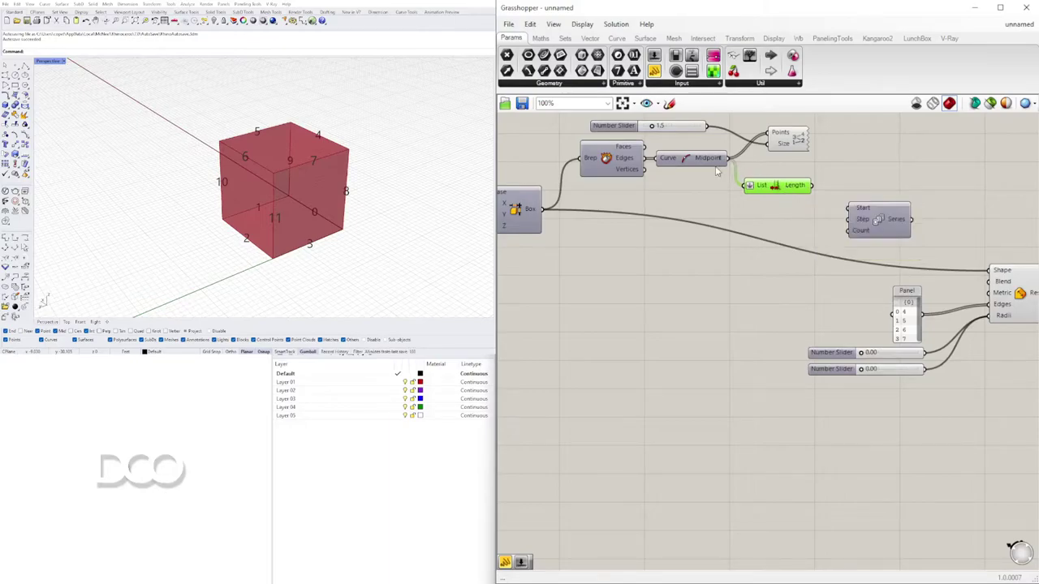
Make room beside Series and add a Number parameter fed by the List Length output.
left_click(684, 157)
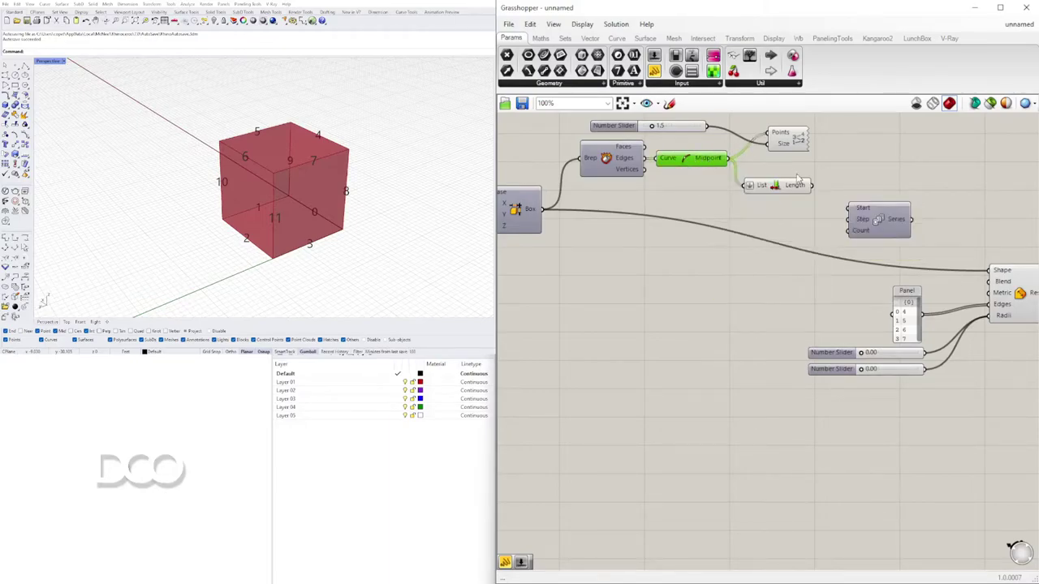
left_click_drag(792, 191, 822, 218)
left_click_drag(881, 219, 946, 213)
double_click(860, 211)
double_click(860, 210)
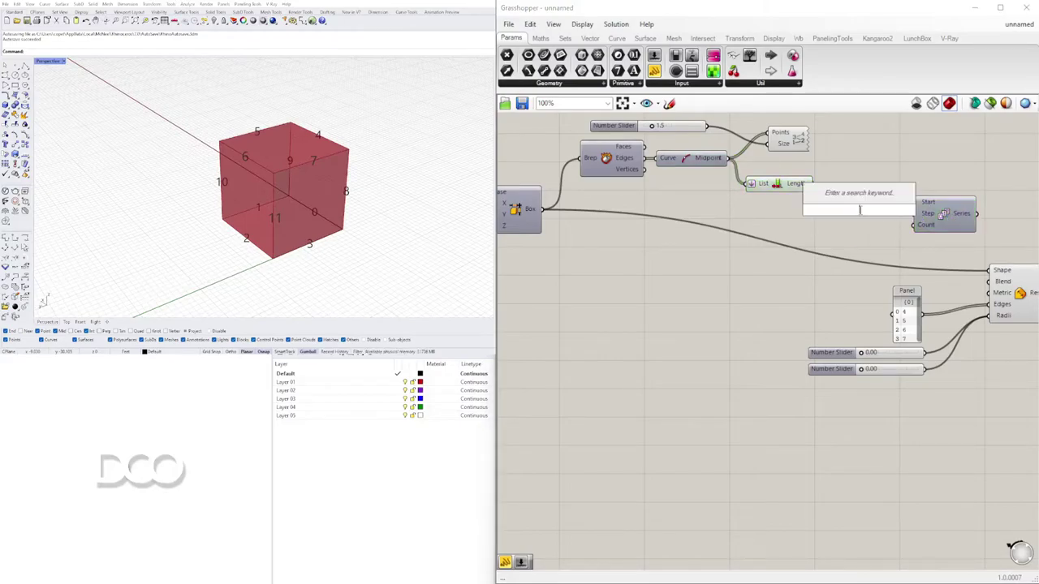
type("NUM")
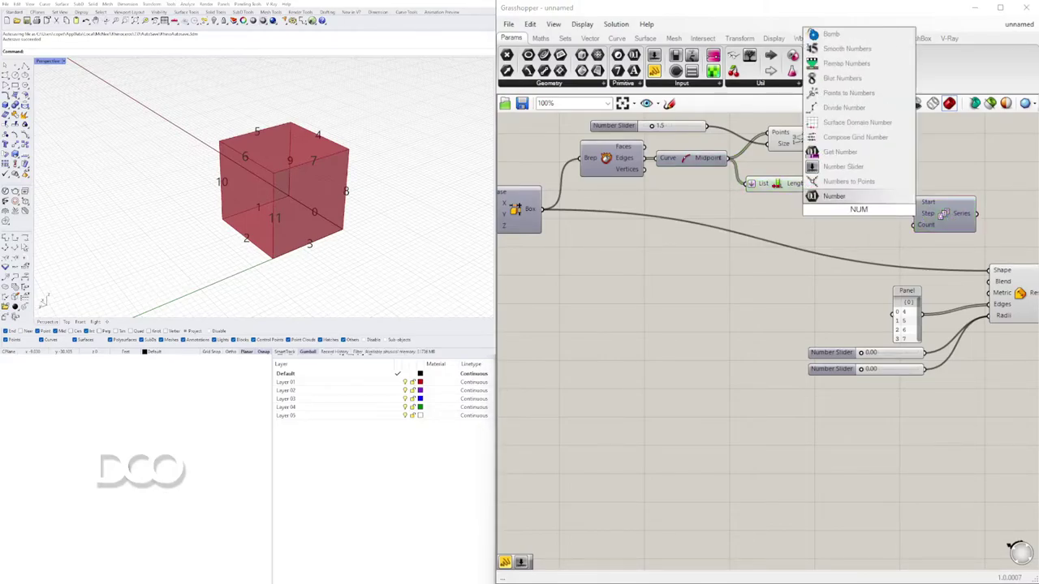
left_click(821, 198)
left_click_drag(857, 211, 832, 187)
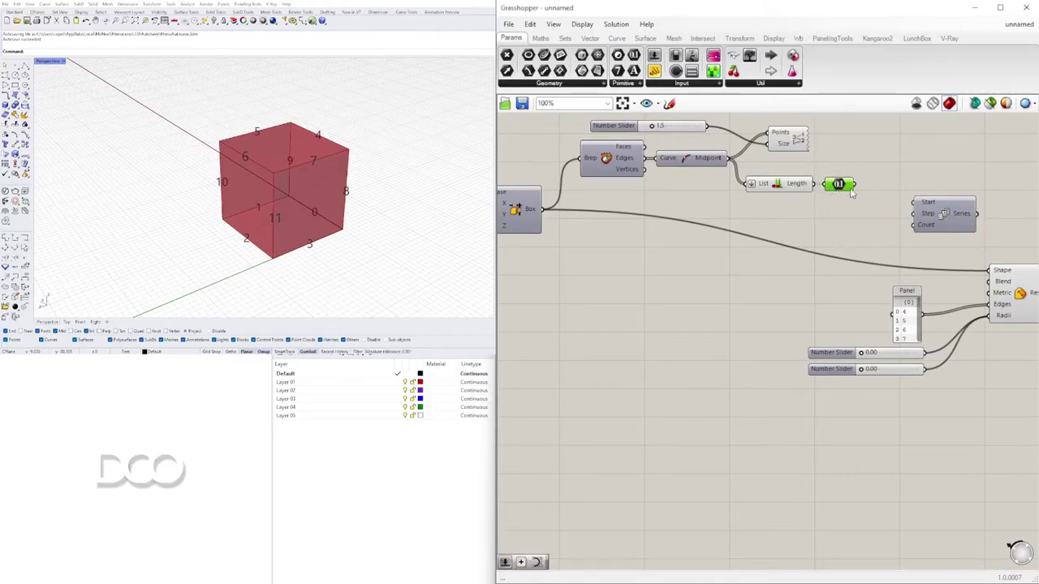
Connect the Number parameter to the Count input of Series.
right_click_drag(851, 191, 814, 190)
left_click_drag(817, 182, 876, 226)
left_click(913, 219)
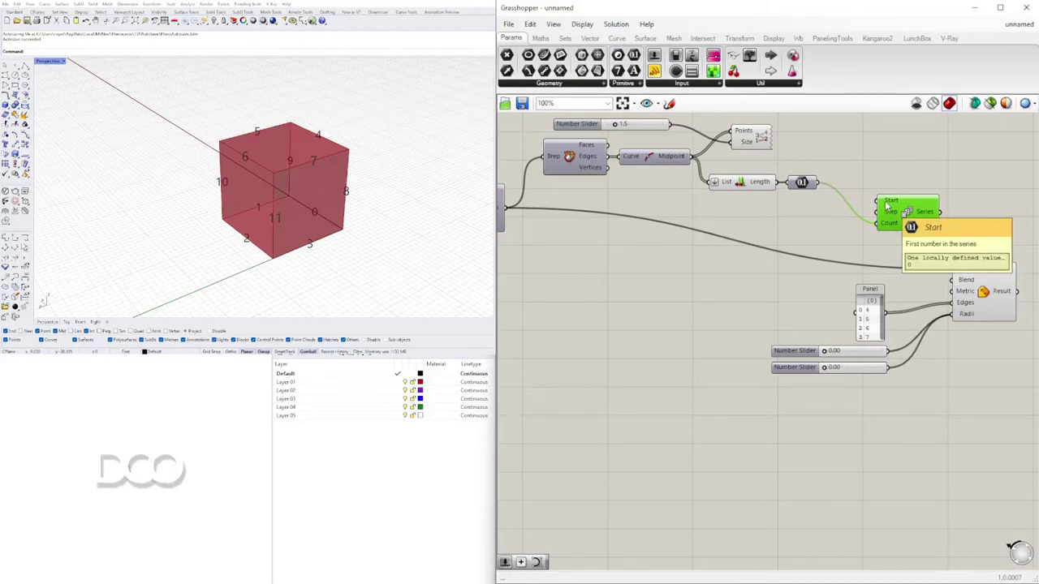
right_click_drag(917, 234, 749, 237)
left_click(787, 230)
mouse_move(764, 215)
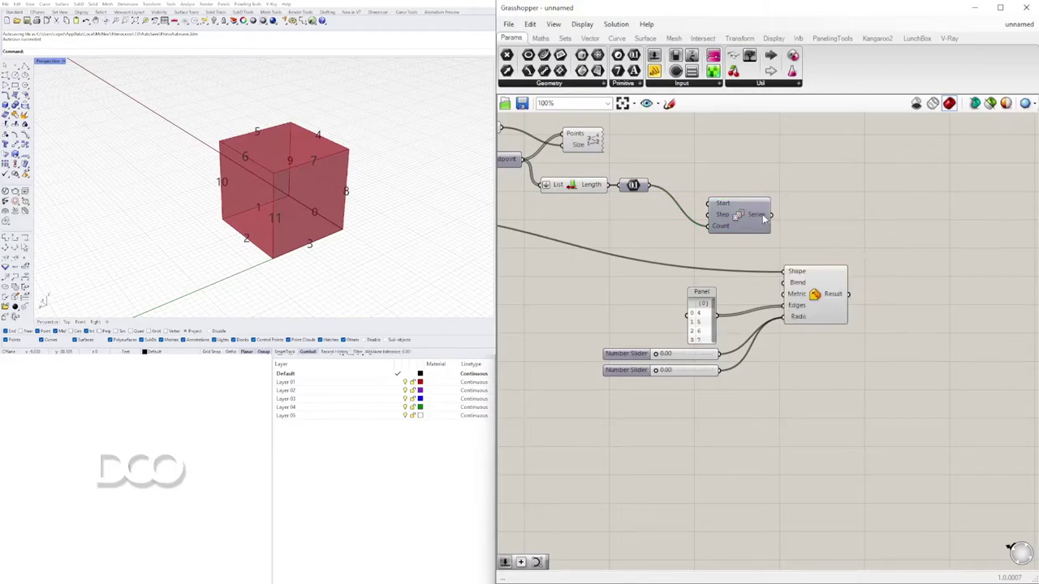
Feed the Series output into the Edges input of Fillet Edge, replacing the index panel.
right_click_drag(760, 235, 681, 233)
left_click_drag(697, 218, 799, 304)
left_click(729, 307)
Delete the second radius slider and reposition the index panel and the remaining slider.
left_click(693, 353)
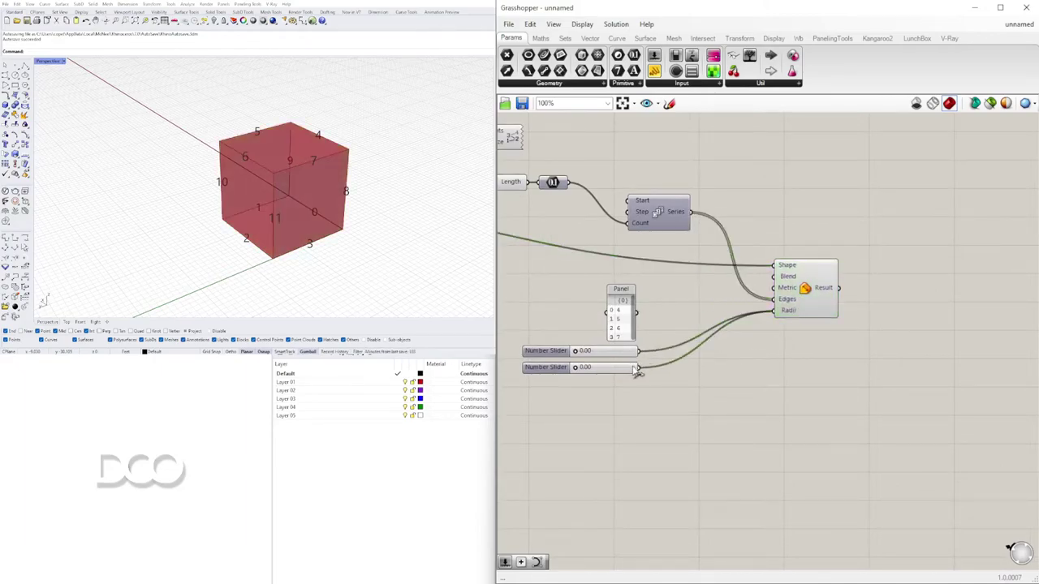
left_click(619, 370)
key("Delete")
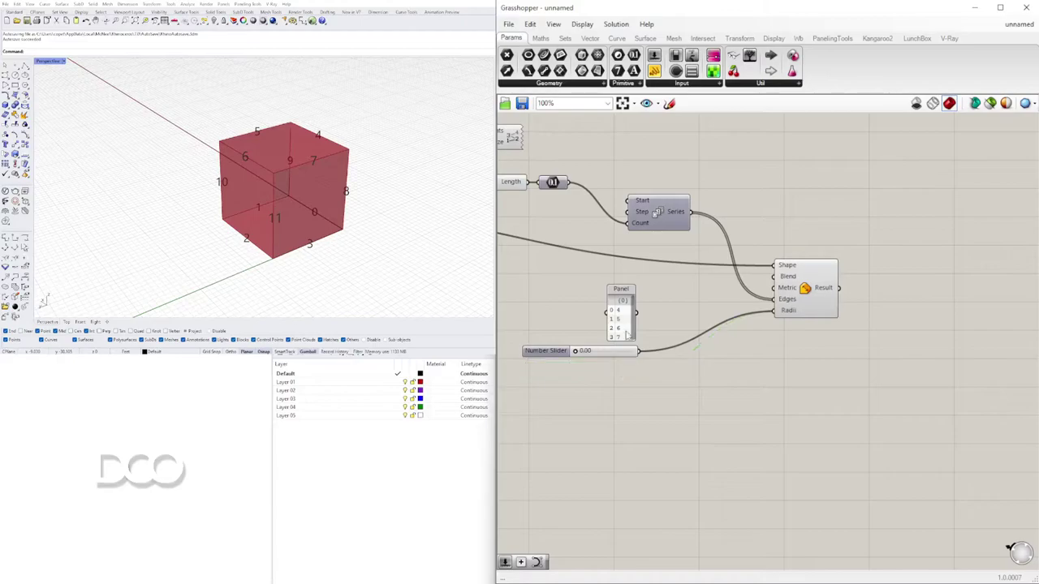
left_click(624, 329)
left_click_drag(625, 329, 623, 306)
left_click(617, 355)
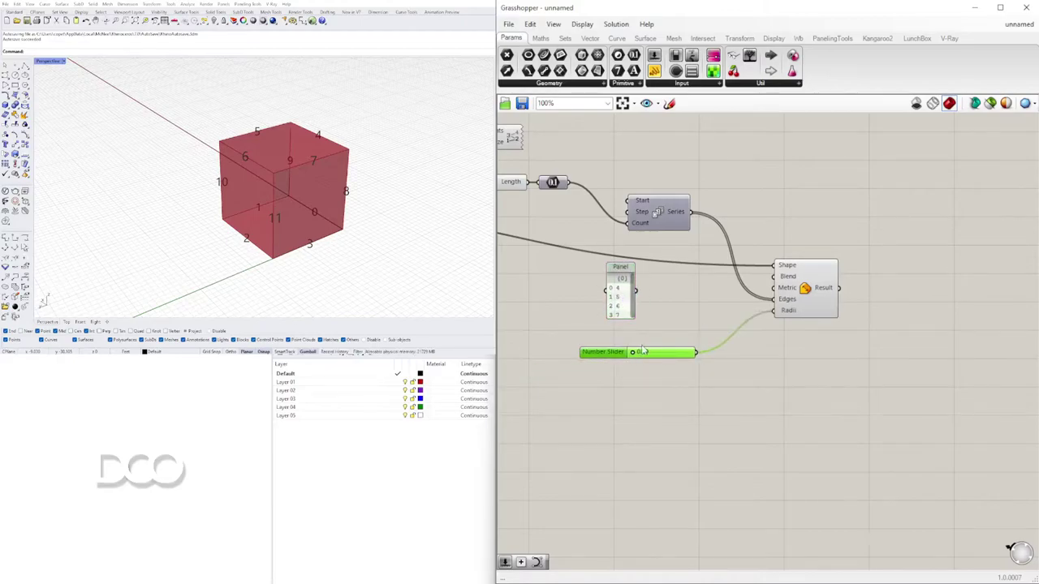
Raise the remaining fillet radius slider to 4.45.
scroll(564, 350, "up", 5)
left_click_drag(624, 361, 730, 359)
scroll(803, 226, "down", 5)
Switch the Blend type of Fillet Edge from a chamfer to a rounded fillet.
scroll(910, 268, "up", 3)
scroll(910, 268, "up", 2)
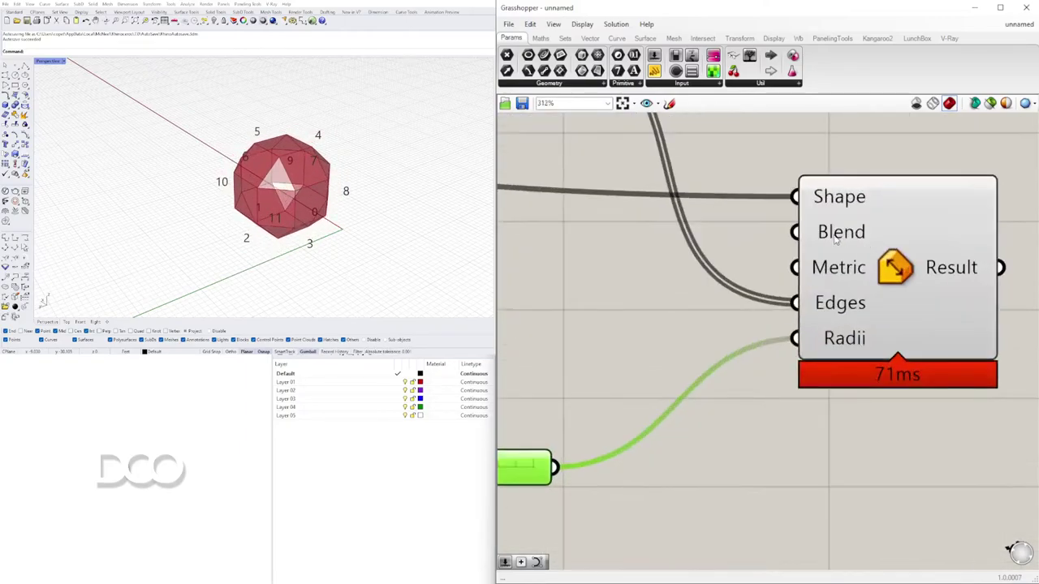
right_click(836, 236)
left_click(862, 334)
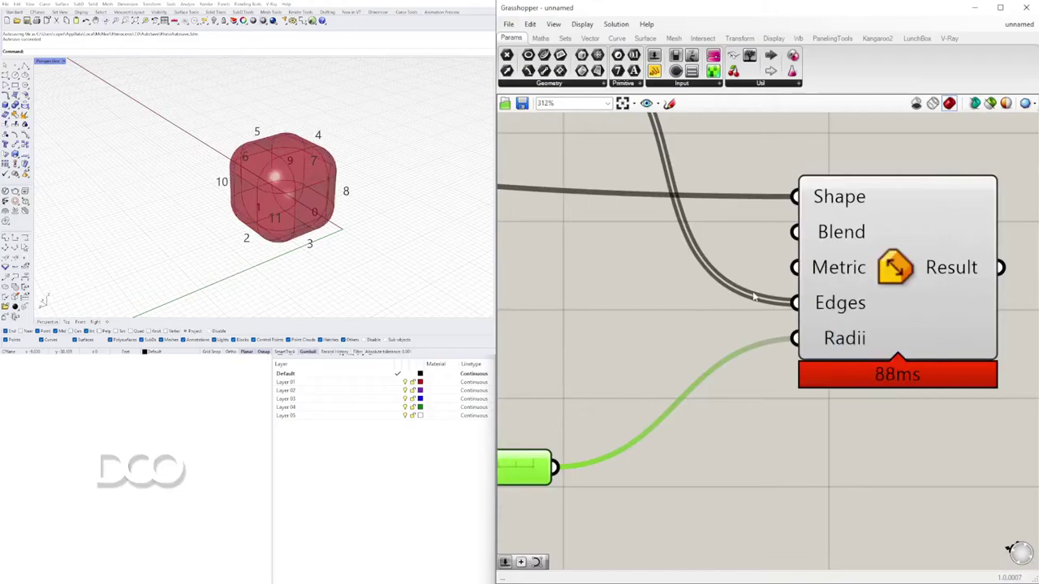
right_click_drag(276, 212, 279, 169)
scroll(545, 388, "down", 6)
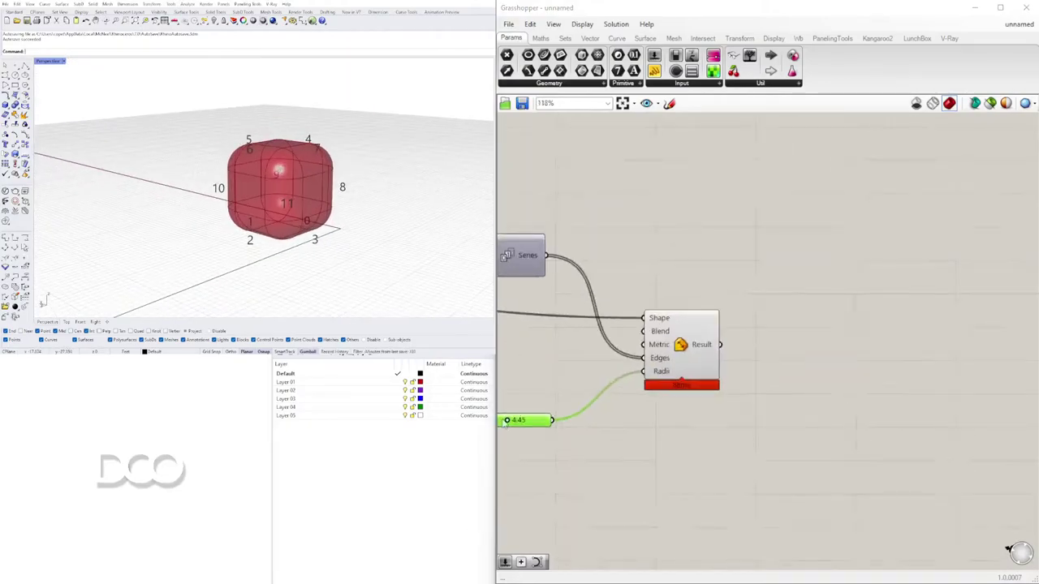
Set the fillet radius slider to 2.21.
scroll(688, 430, "up", 6)
left_click_drag(719, 417, 647, 417)
scroll(746, 364, "down", 6)
scroll(942, 359, "down", 4)
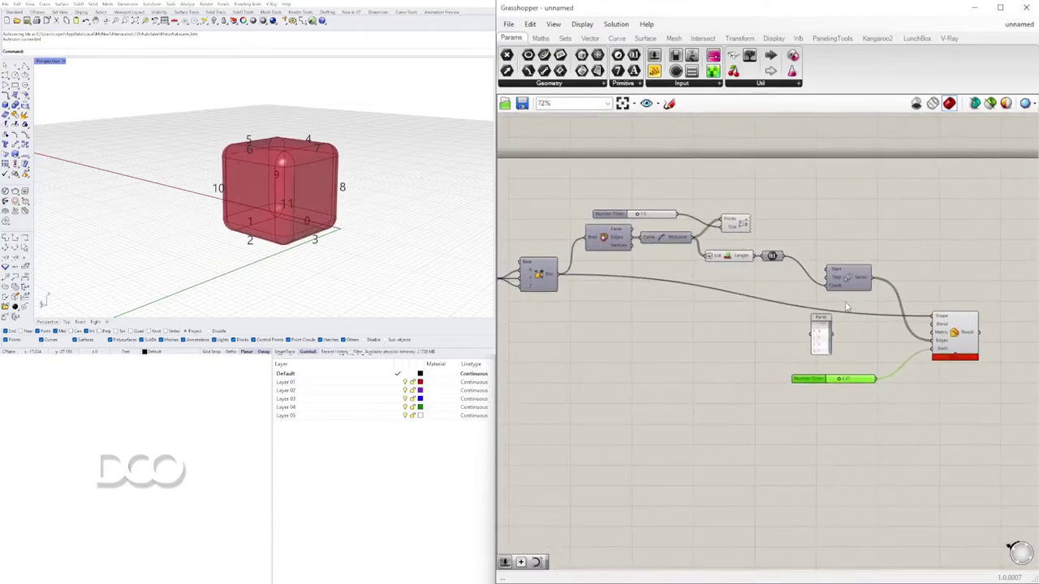
Move Series level with the Number parameter and select the whole chain that generates the edge indices.
left_click_drag(846, 286, 588, 174)
right_click_drag(579, 280, 562, 248)
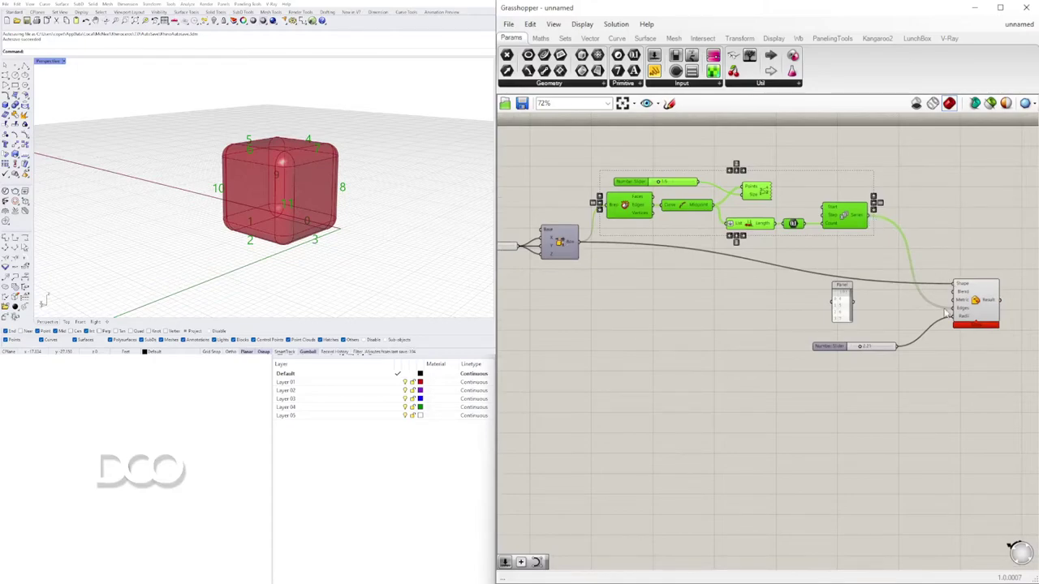
scroll(857, 348, "up", 4)
scroll(873, 349, "down", 3)
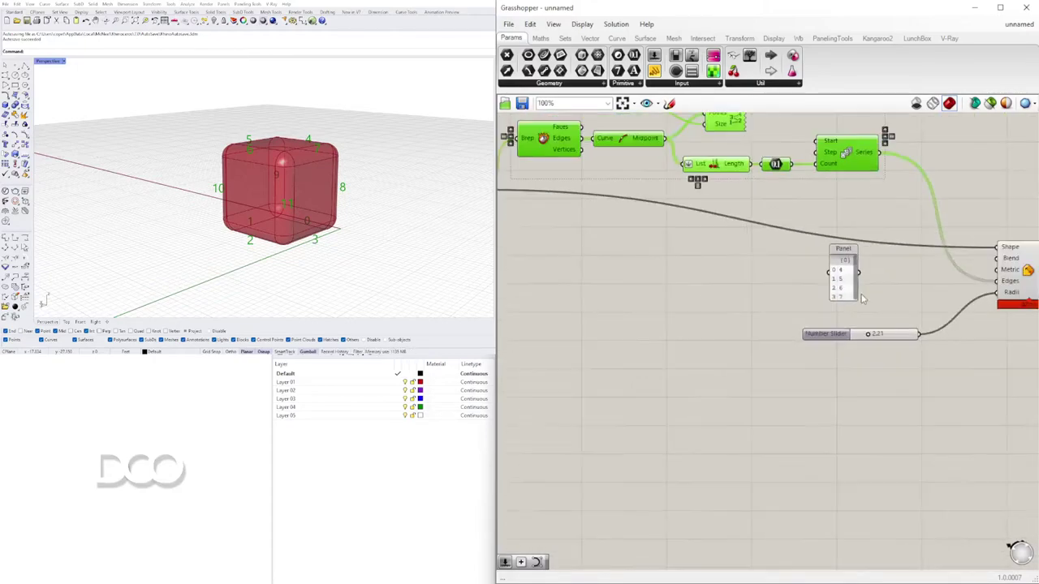
Examine the unused index panel, the List Length and Series chain, Fillet Edge and the rounded cube.
scroll(863, 298, "up", 3)
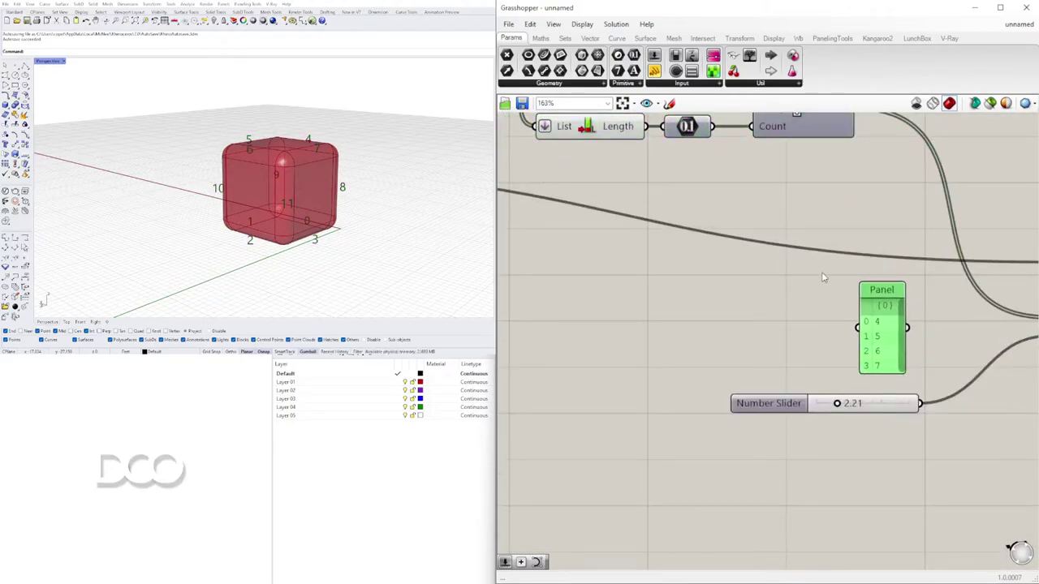
scroll(817, 289, "down", 6)
scroll(816, 294, "up", 3)
right_click_drag(816, 295, 693, 335)
right_click_drag(325, 191, 296, 214)
scroll(401, 164, "down", 5)
scroll(396, 155, "up", 4)
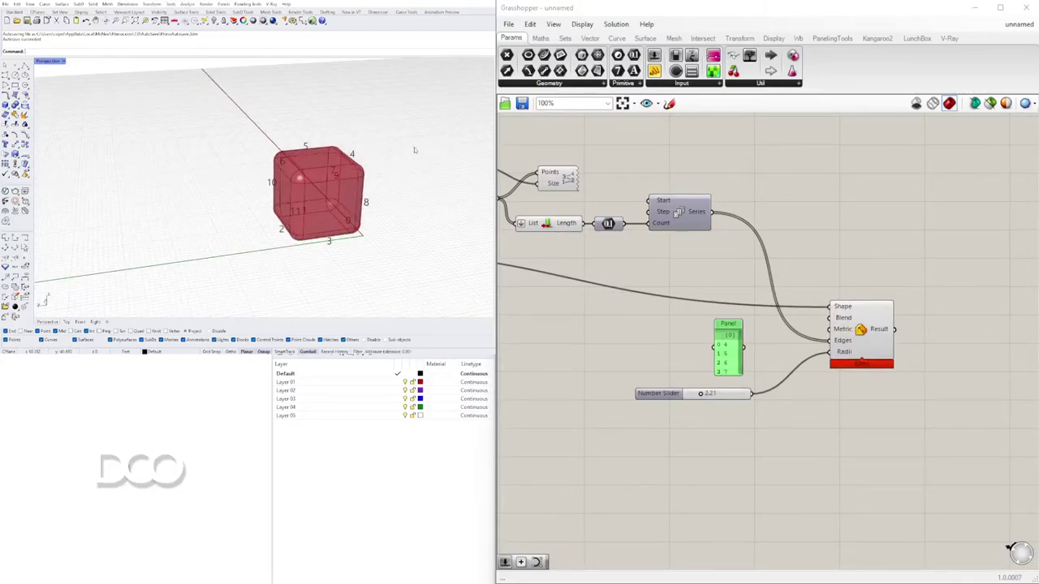
scroll(682, 263, "down", 4)
scroll(588, 232, "up", 7)
left_click(740, 279)
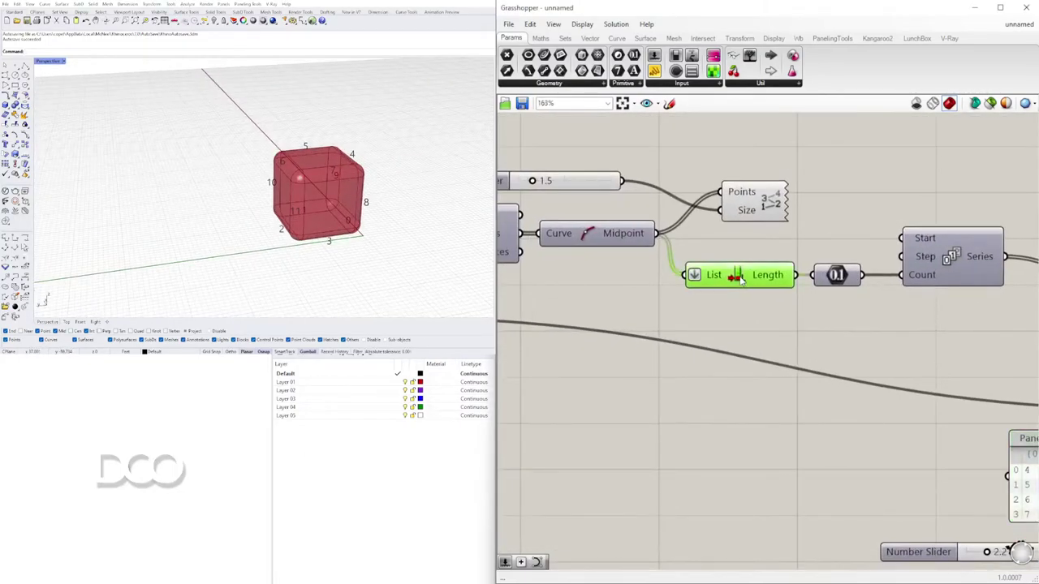
scroll(737, 277, "down", 2)
right_click_drag(737, 276, 676, 251)
scroll(966, 365, "down", 1)
right_click_drag(966, 365, 814, 347)
left_click(844, 355)
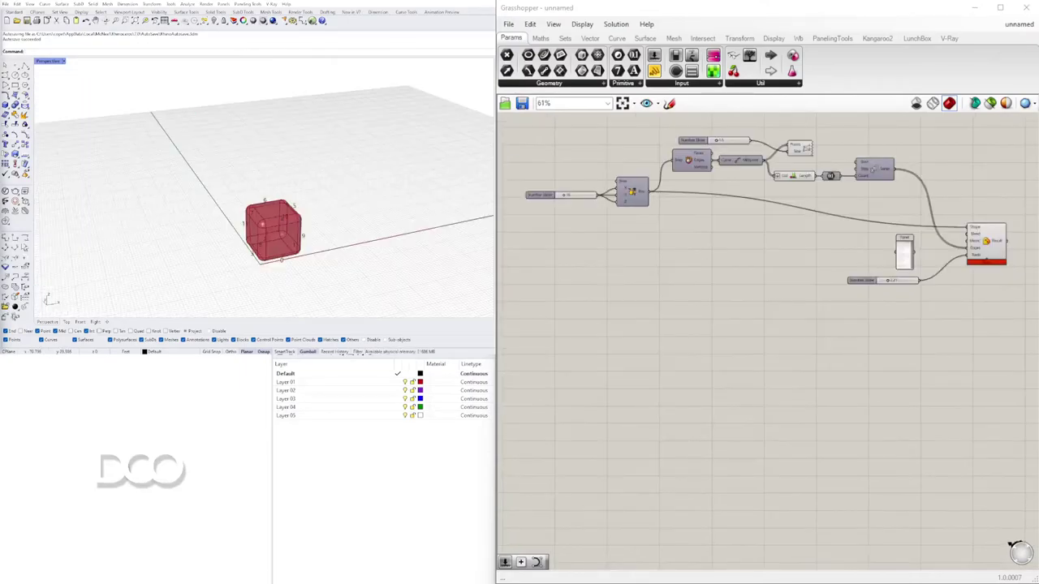
Add a Circle component in the free canvas area below the box definition.
right_click_drag(672, 383, 730, 354)
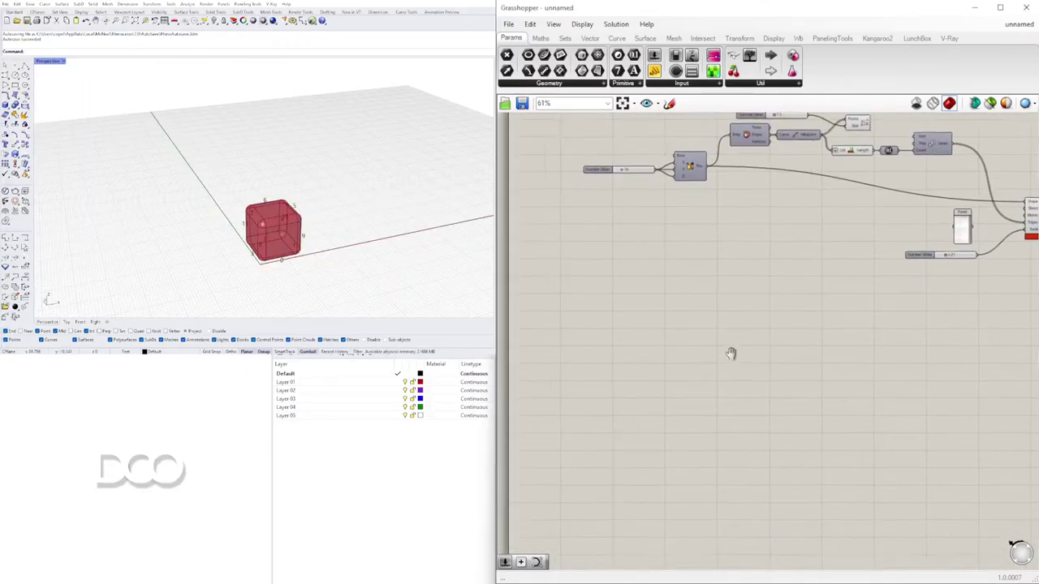
scroll(722, 349, "down", 1)
scroll(682, 332, "up", 2)
double_click(658, 333)
type("CIR")
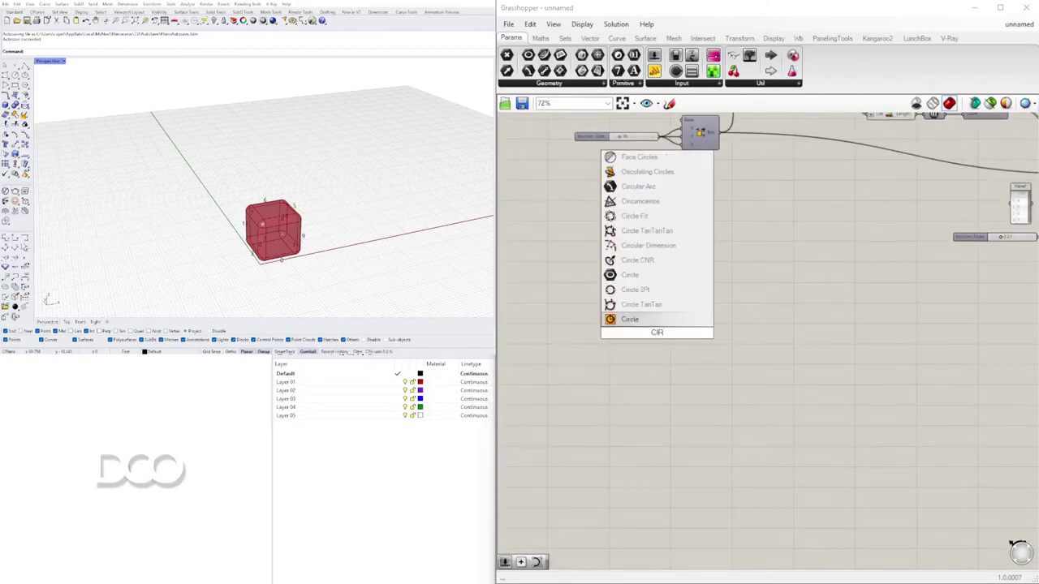
left_click(629, 319)
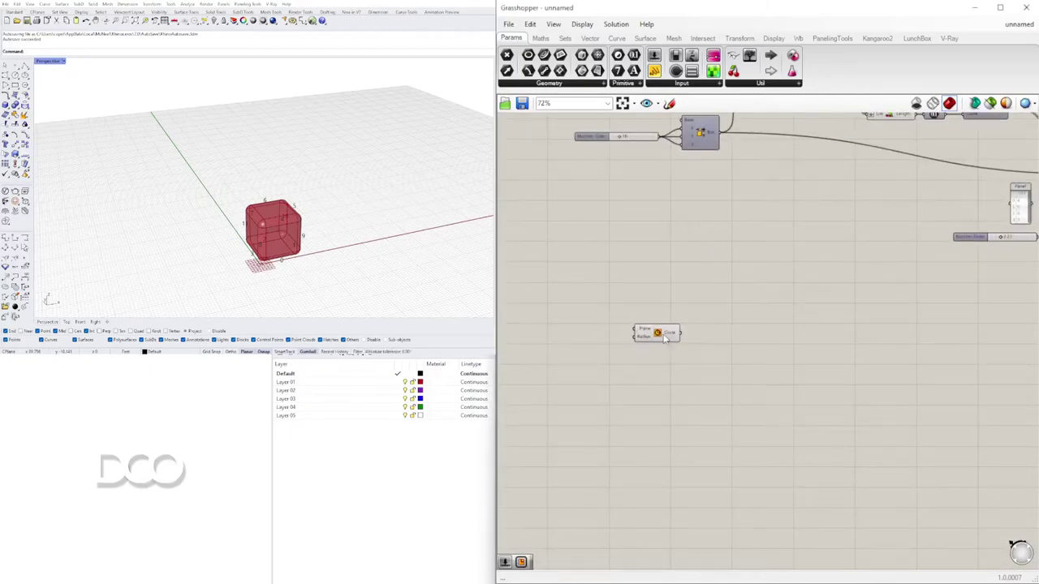
left_click_drag(654, 334, 775, 334)
Add a number slider set to 30 and connect it to the Radius input of Circle.
double_click(619, 341)
type("30")
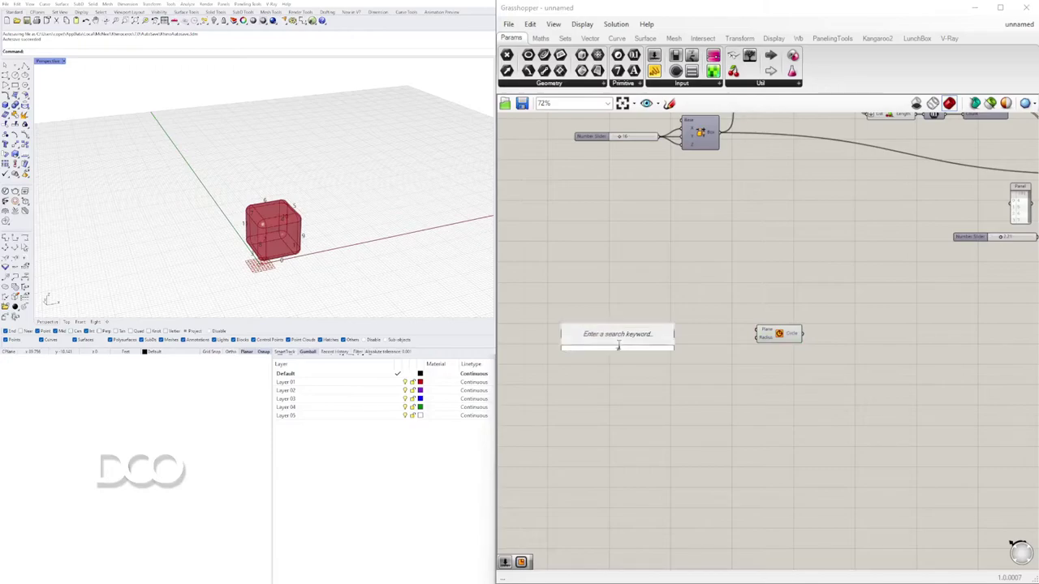
key("Return")
left_click_drag(662, 344, 757, 339)
left_click(816, 362)
Try to populate the circle with points by feeding it into a Populate 2D component.
right_click_drag(830, 362, 740, 357)
scroll(740, 358, "up", 3)
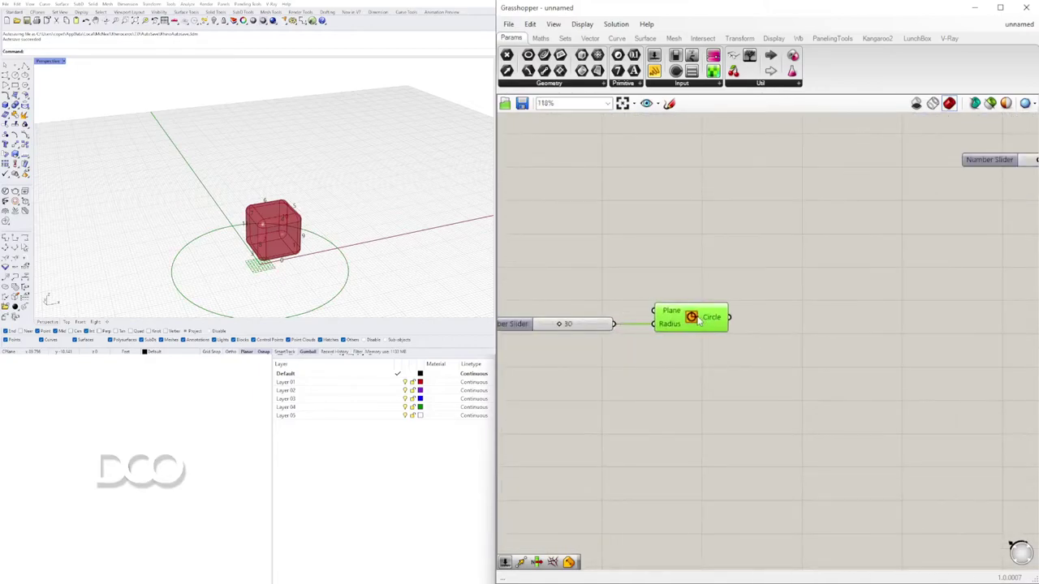
double_click(814, 318)
left_click(568, 40)
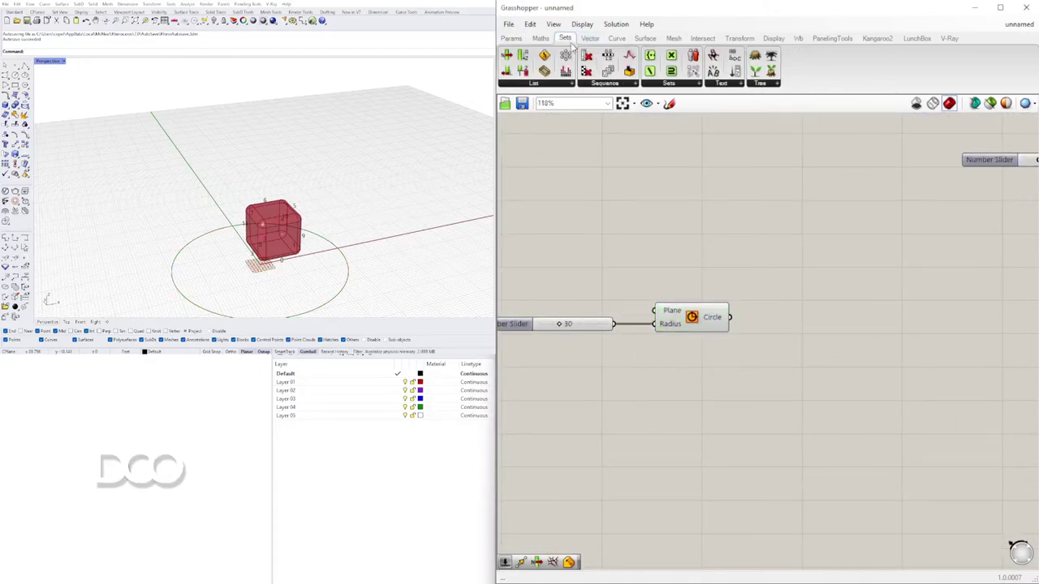
left_click(540, 38)
left_click(590, 38)
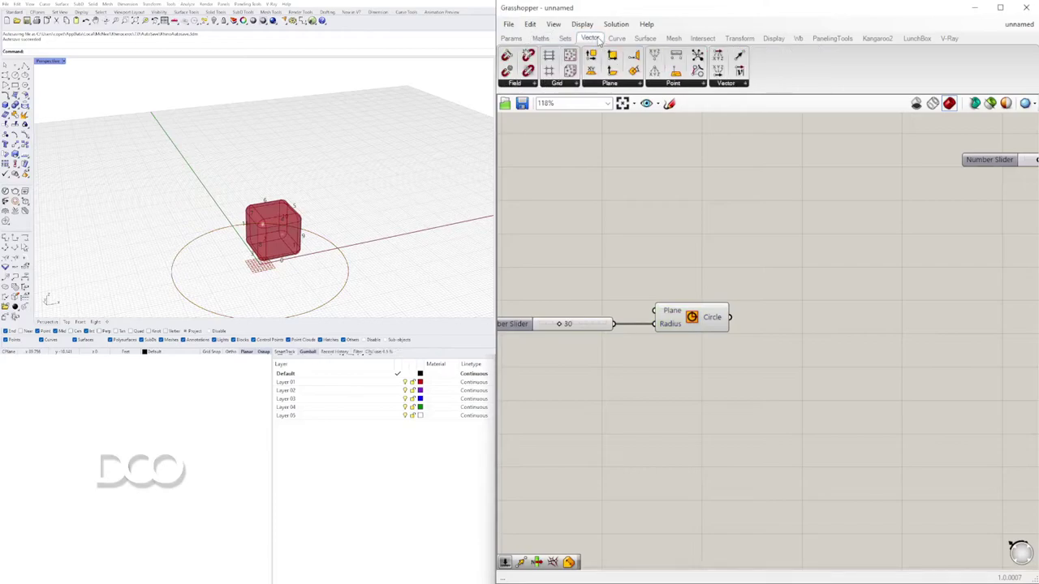
left_click(570, 84)
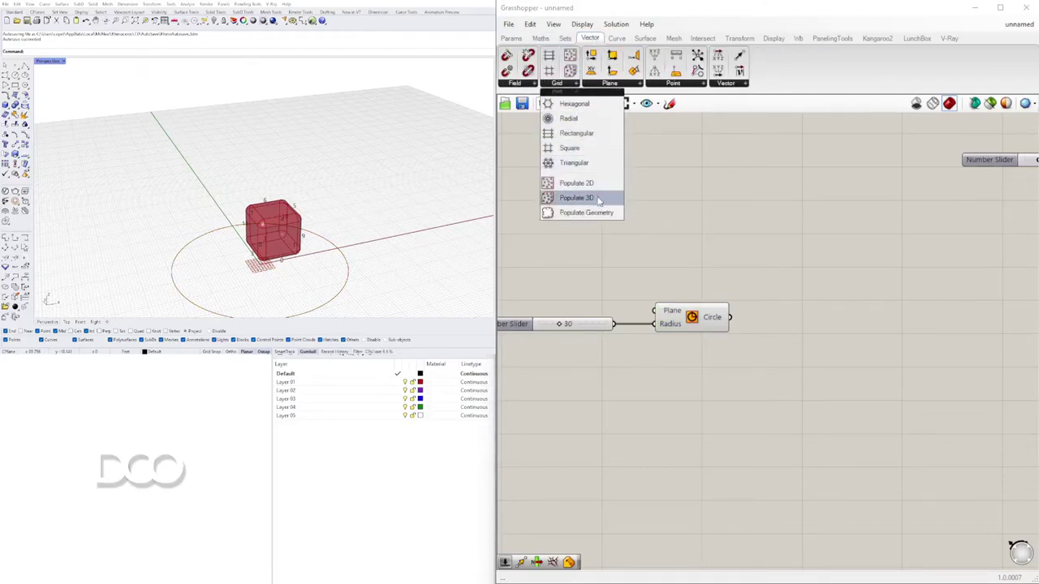
left_click_drag(596, 188, 851, 367)
left_click_drag(737, 319, 846, 347)
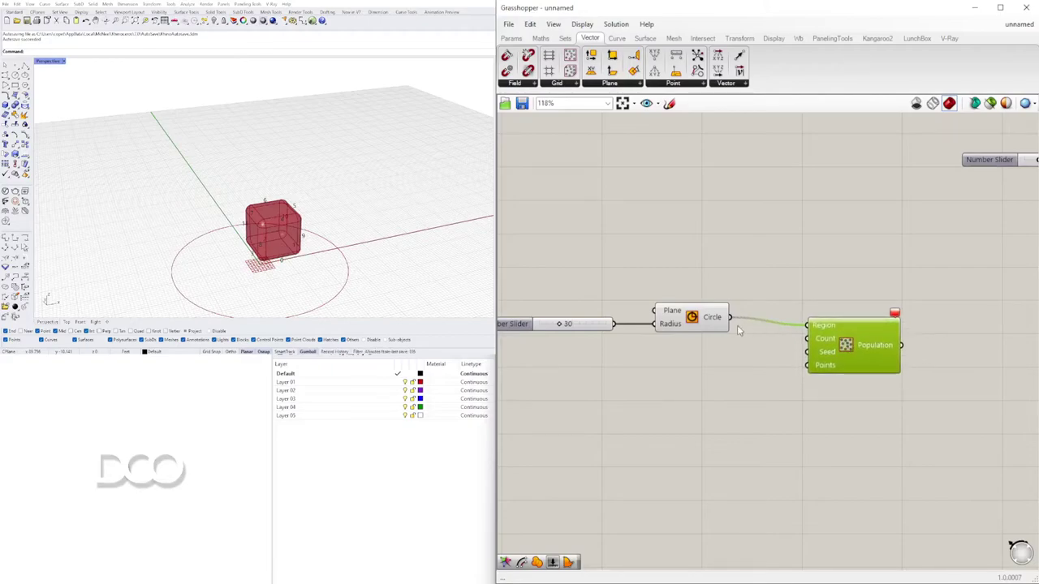
key("Delete")
Add a Populate Geometry component and place it with free space between it and Circle.
double_click(845, 334)
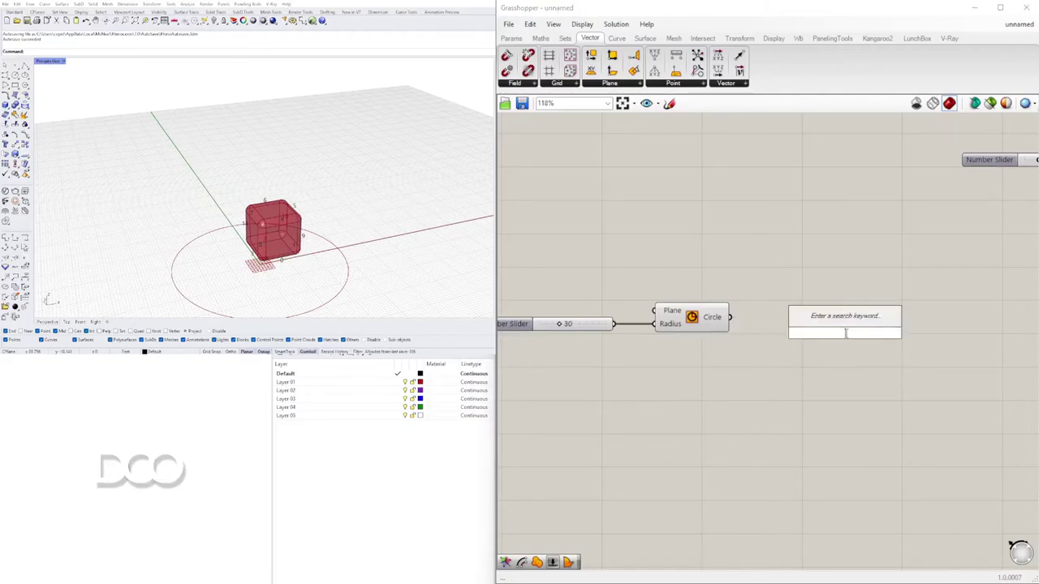
type("POP")
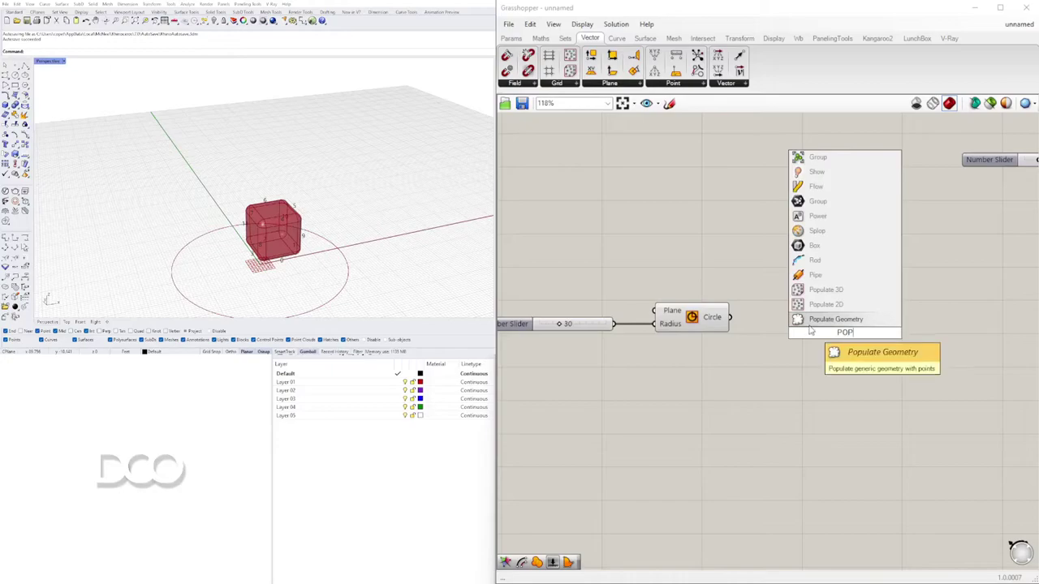
left_click(836, 319)
left_click_drag(844, 341, 948, 371)
Add Boundary Surfaces after Circle and feed the resulting surface into the Geometry input of Populate Geometry.
double_click(806, 327)
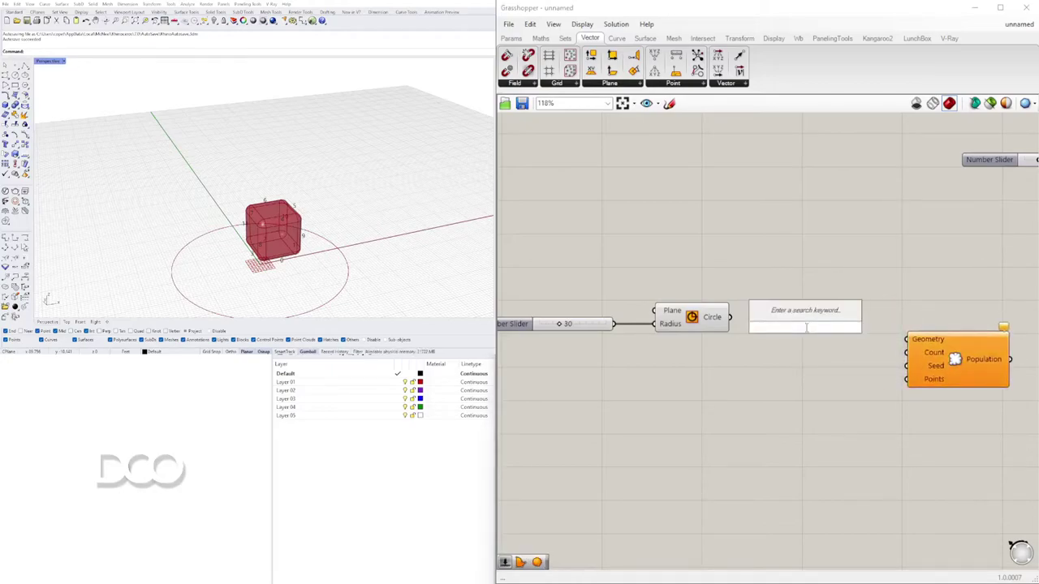
type("BOUND")
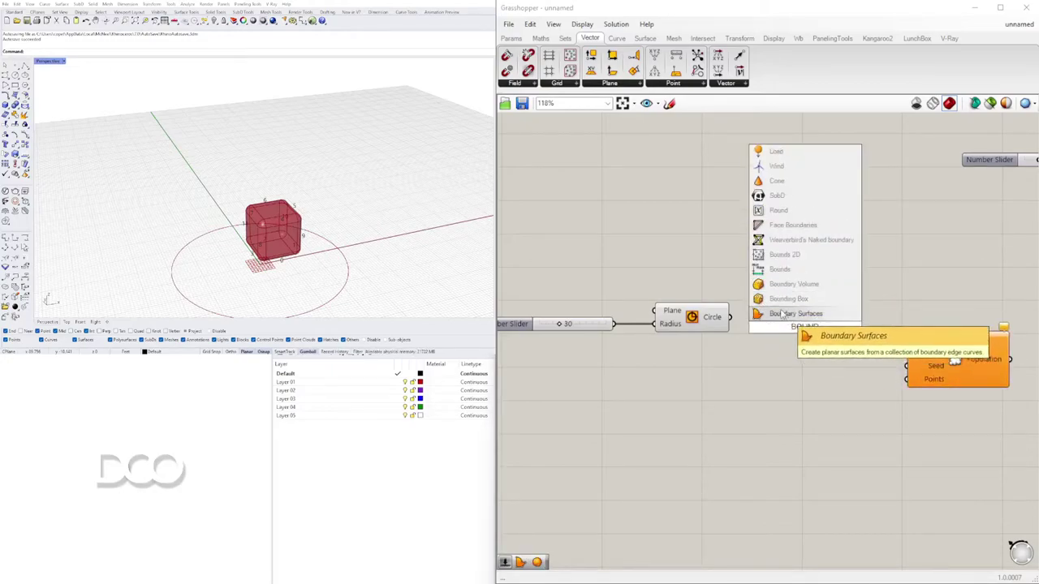
left_click(782, 314)
left_click_drag(731, 318, 907, 339)
left_click(925, 357)
Add a number slider set to 5 and connect it to the Count input of Populate Geometry.
scroll(885, 362, "down", 2)
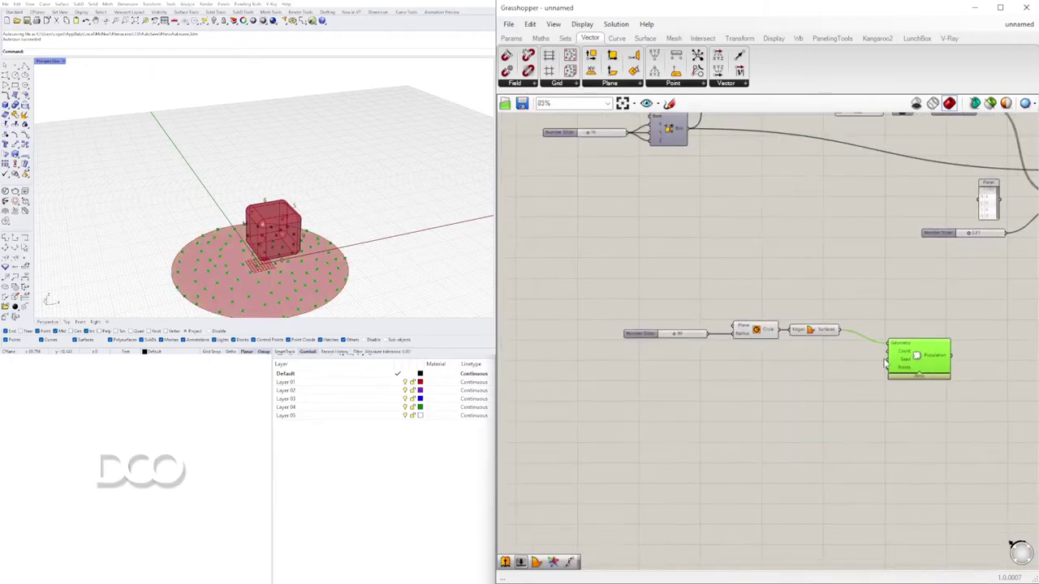
scroll(885, 362, "up", 4)
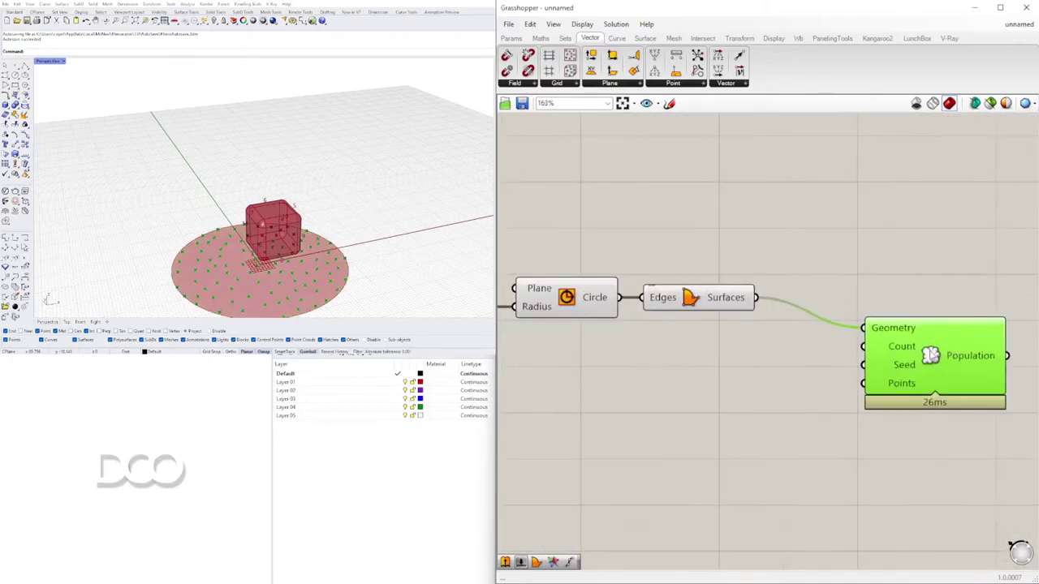
double_click(665, 367)
type("5")
key("Return")
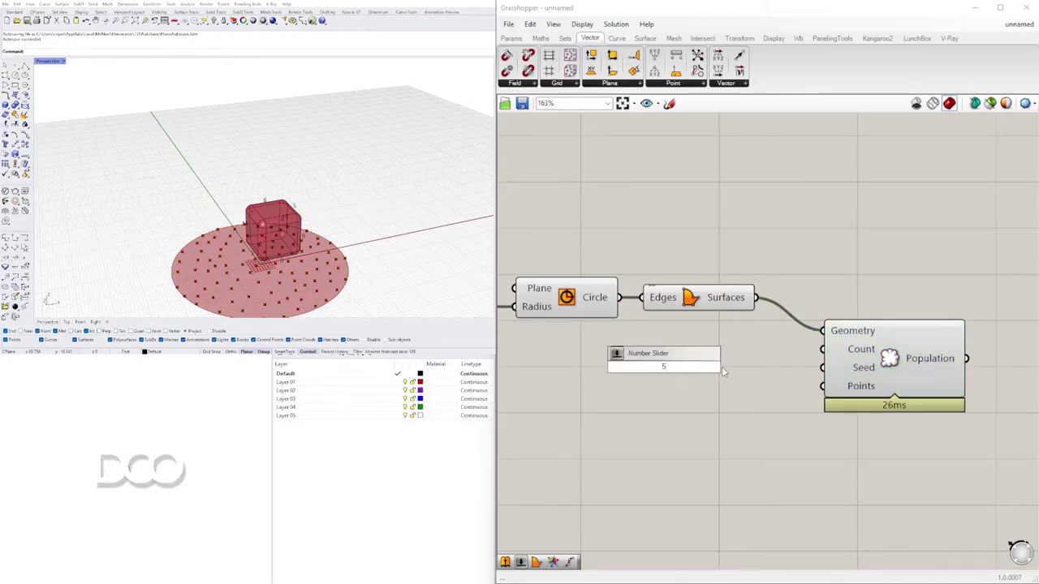
mouse_move(760, 367)
left_mouse_down()
mouse_move(819, 364)
mouse_move(825, 350)
left_mouse_up()
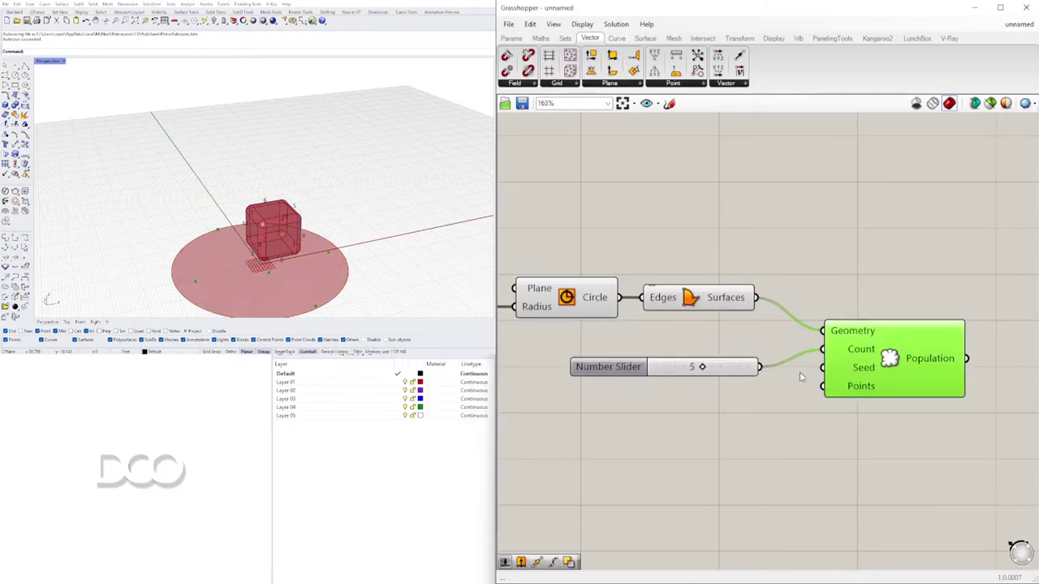
scroll(799, 372, "down", 3)
left_click(730, 403)
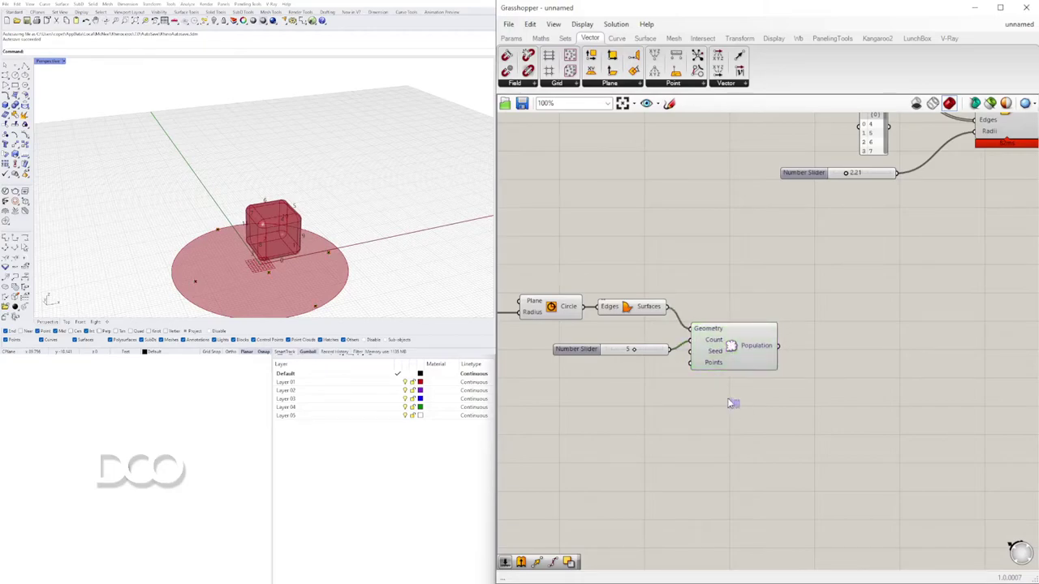
Add a Sphere component after Populate Geometry and feed the populated points into its Base input.
right_click_drag(730, 403, 646, 392)
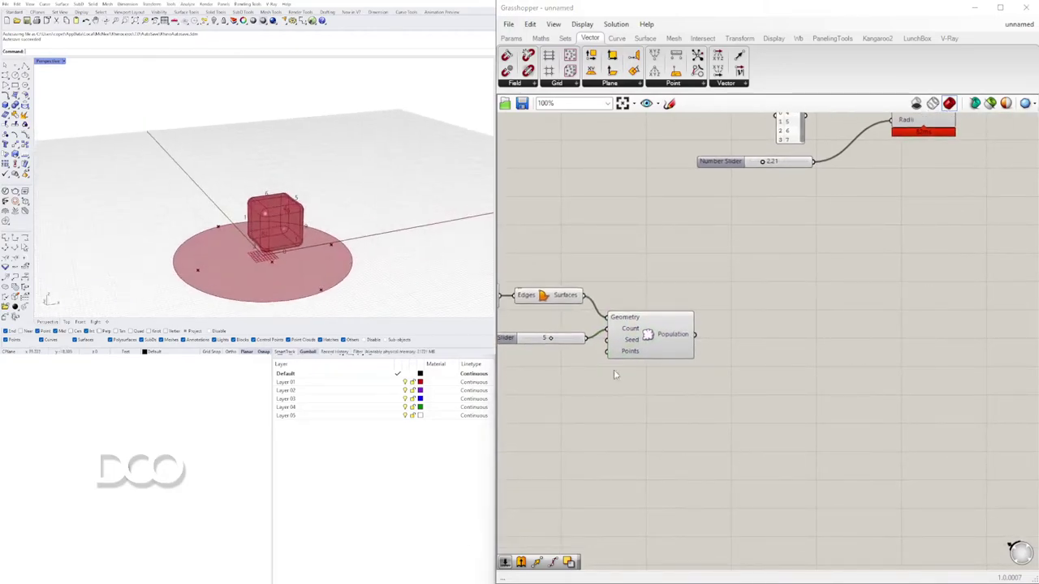
double_click(781, 337)
type("SPHERE")
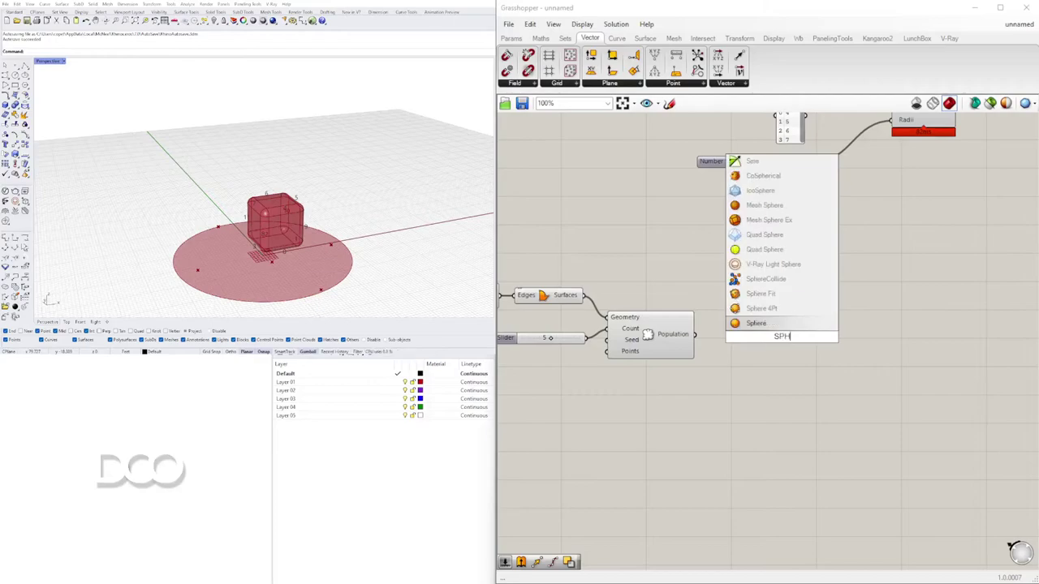
left_click(767, 328)
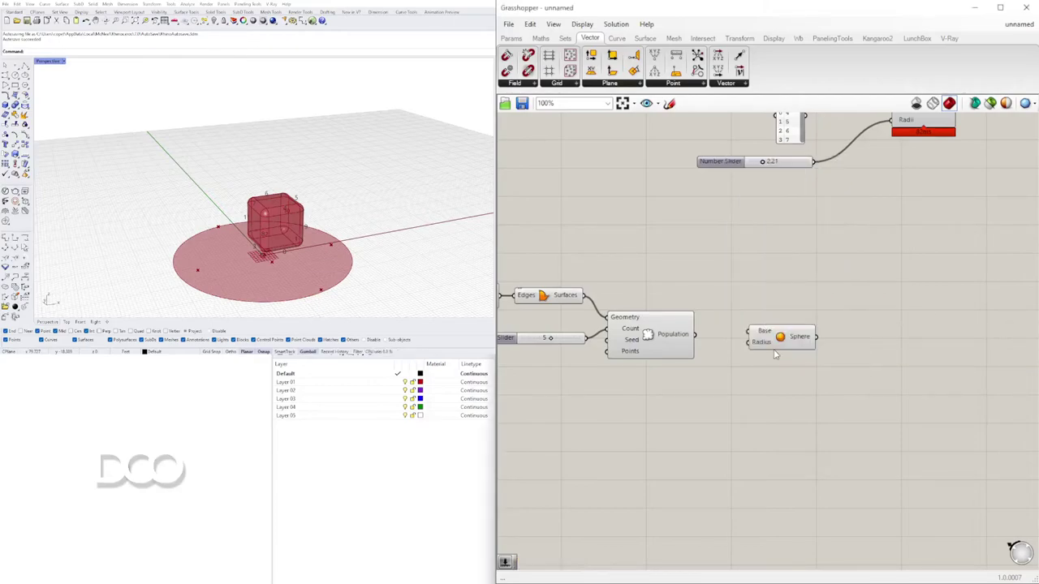
left_click_drag(779, 336, 786, 361)
left_click(784, 408)
left_click(684, 339)
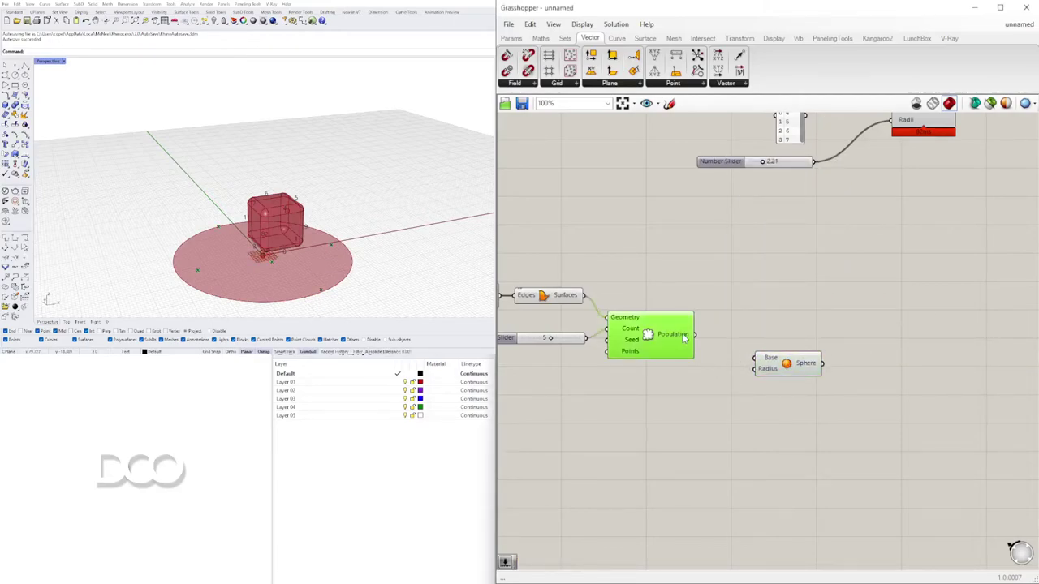
left_click_drag(694, 334, 758, 364)
Add a number slider set to 15, connect it to the Radius input of Sphere, and align the two components.
double_click(646, 395)
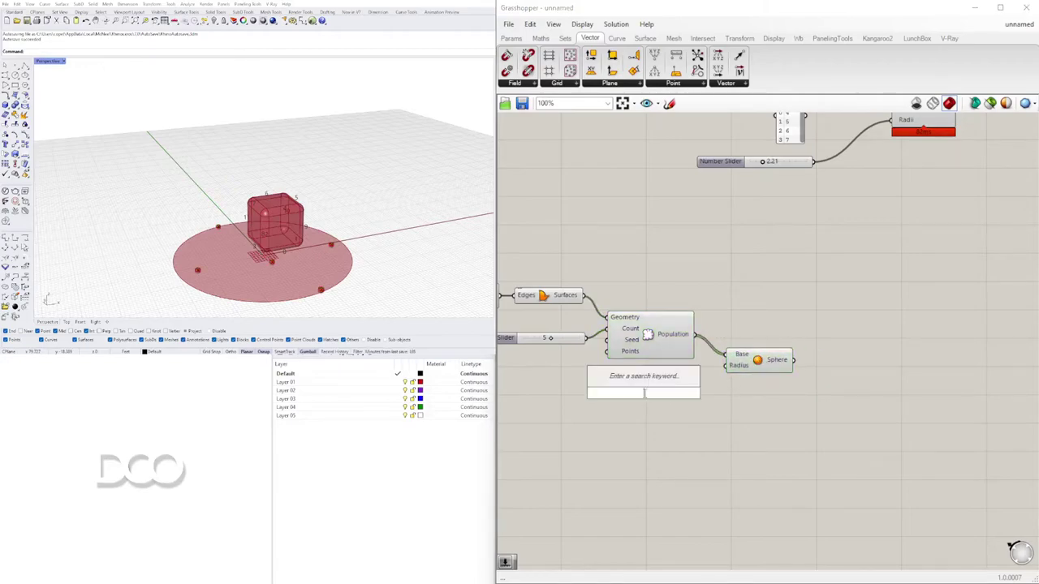
type("15")
key("Return")
left_click_drag(703, 393, 731, 366)
left_click(749, 370)
left_click_drag(601, 403, 601, 395)
left_click_drag(740, 365, 734, 382)
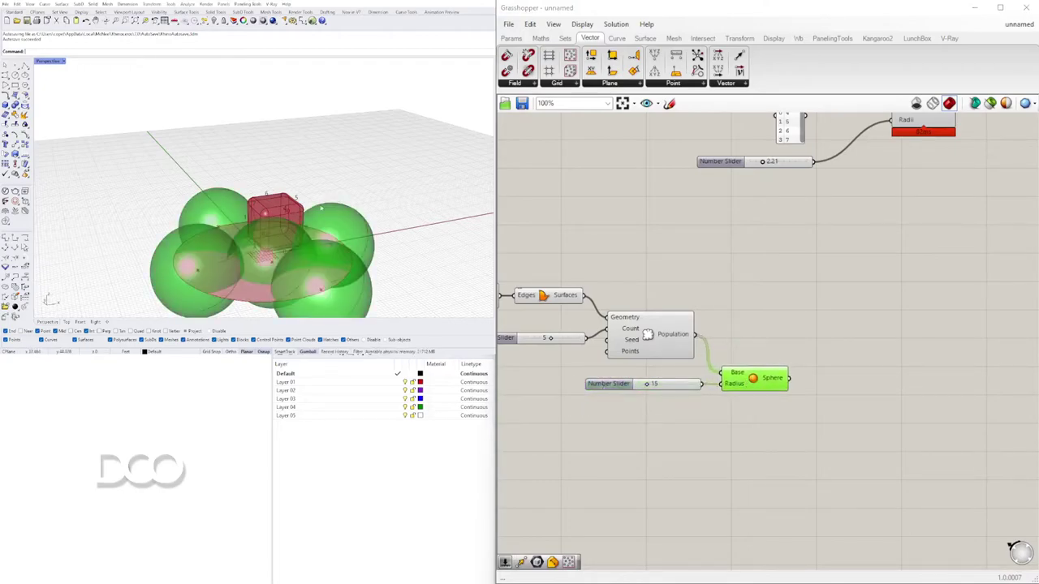
Add a Box parameter after Sphere and feed the spheres into it.
double_click(836, 364)
type("BOX")
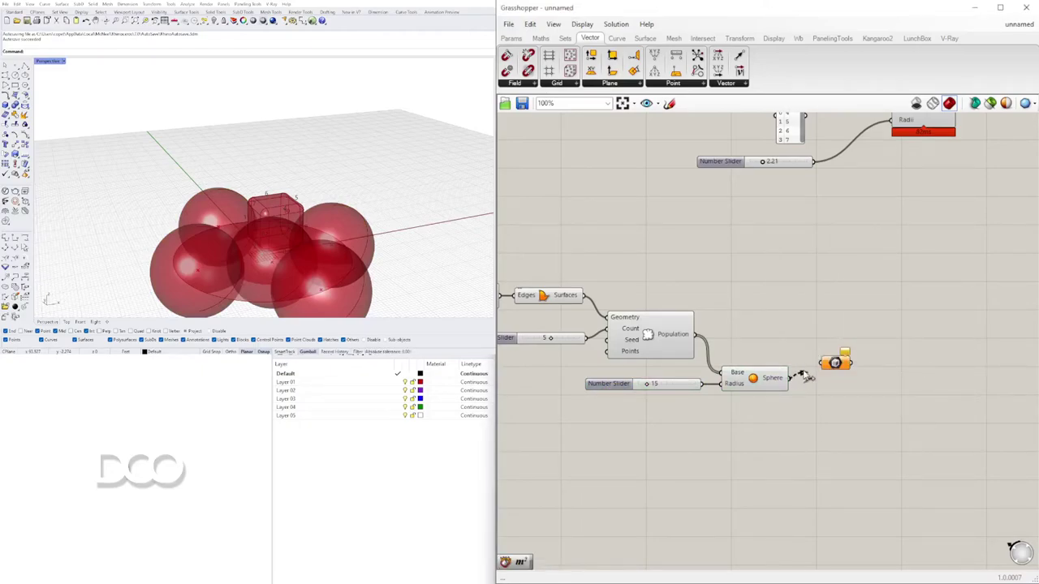
mouse_move(805, 376)
left_mouse_down()
mouse_move(821, 363)
mouse_move(824, 374)
left_mouse_up()
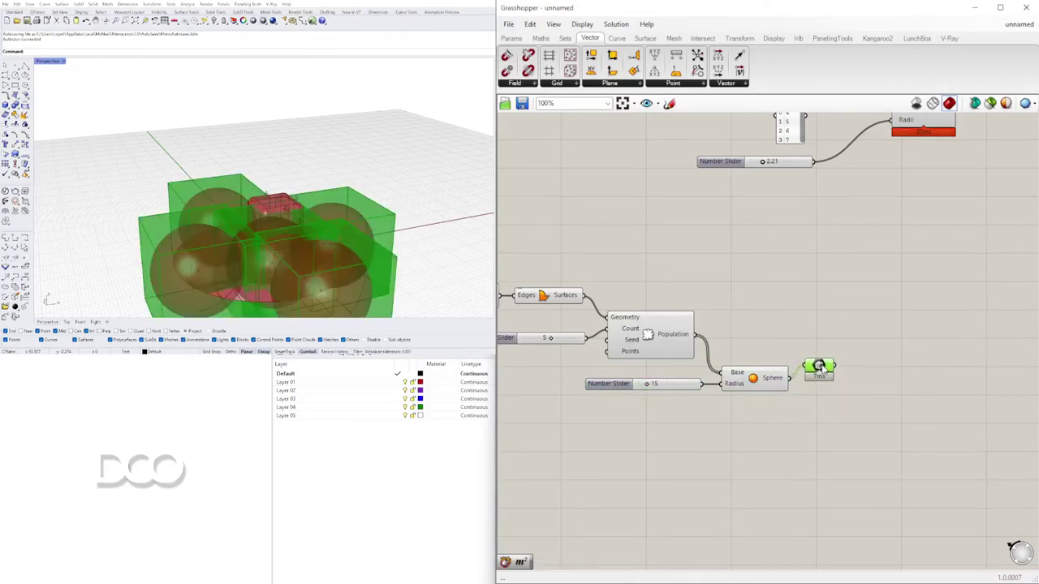
left_click(901, 436)
Turn off the preview of the Boundary Surfaces, Populate Geometry and Sphere components together.
right_click_drag(902, 439, 868, 378)
scroll(777, 372, "down", 3)
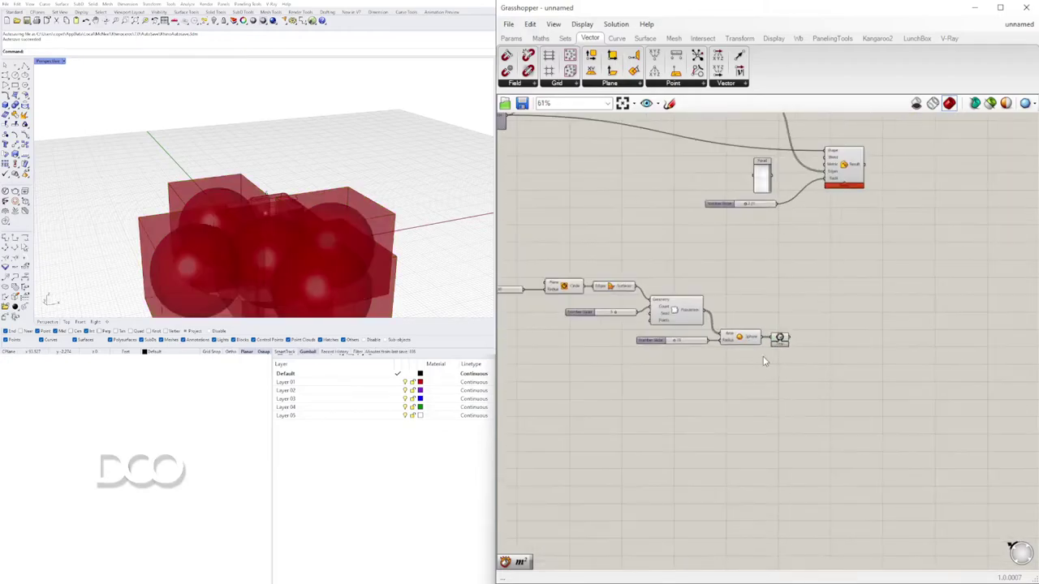
scroll(777, 365, "up", 3)
right_click_drag(765, 362, 809, 378)
scroll(766, 381, "down", 3)
left_click_drag(807, 376, 676, 272)
middle_click(676, 272)
left_click(714, 249)
right_click_drag(766, 284, 721, 244)
Add an Area component above and beyond the Box parameter and feed the boxes into its Geometry input.
right_click_drag(340, 256, 252, 267)
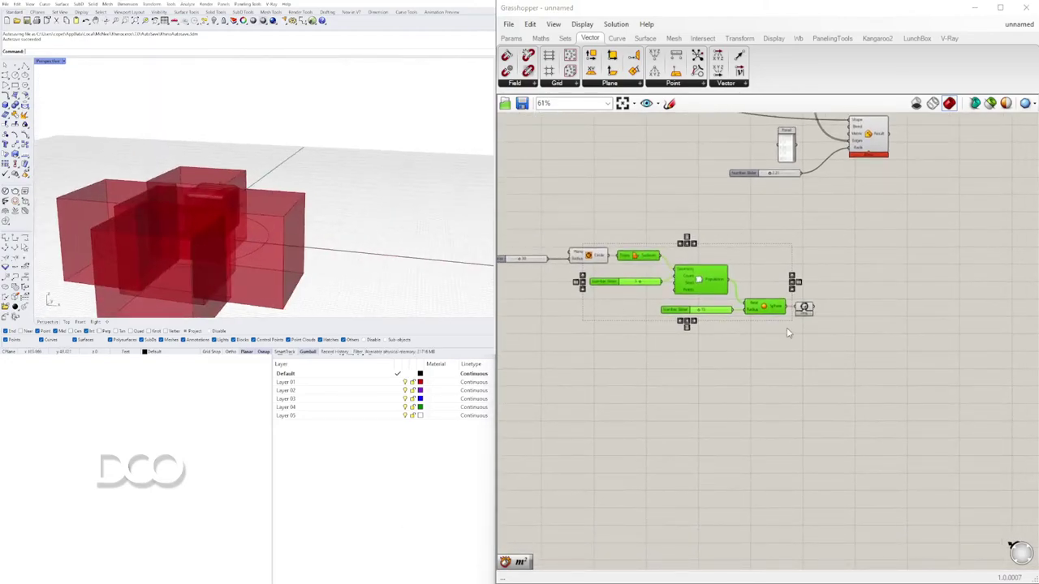
scroll(840, 329, "up", 3)
right_click_drag(459, 210, 389, 243)
scroll(792, 309, "up", 1)
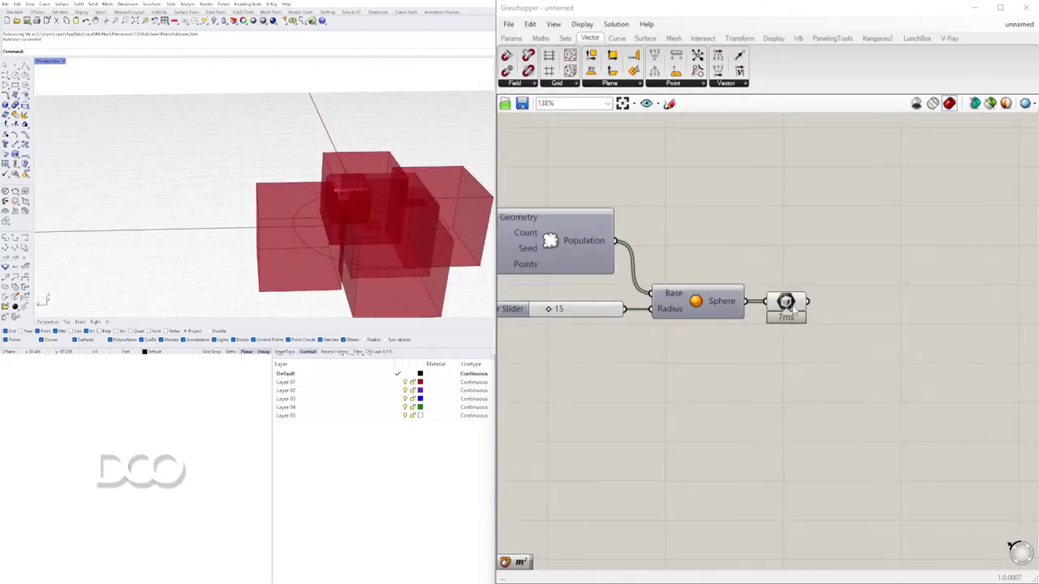
left_click_drag(786, 302, 801, 283)
scroll(890, 300, "down", 3)
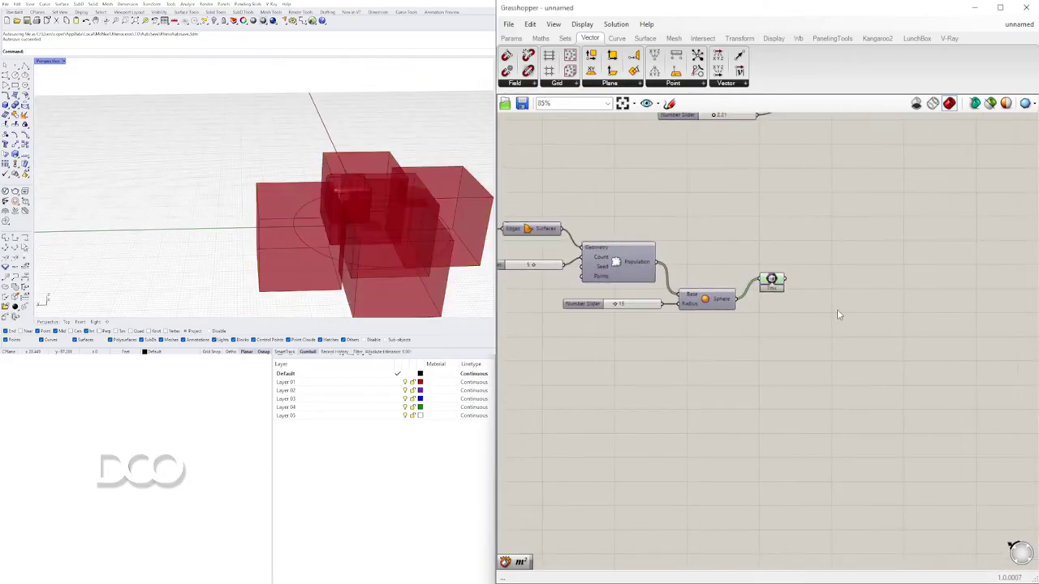
double_click(837, 309)
type("area")
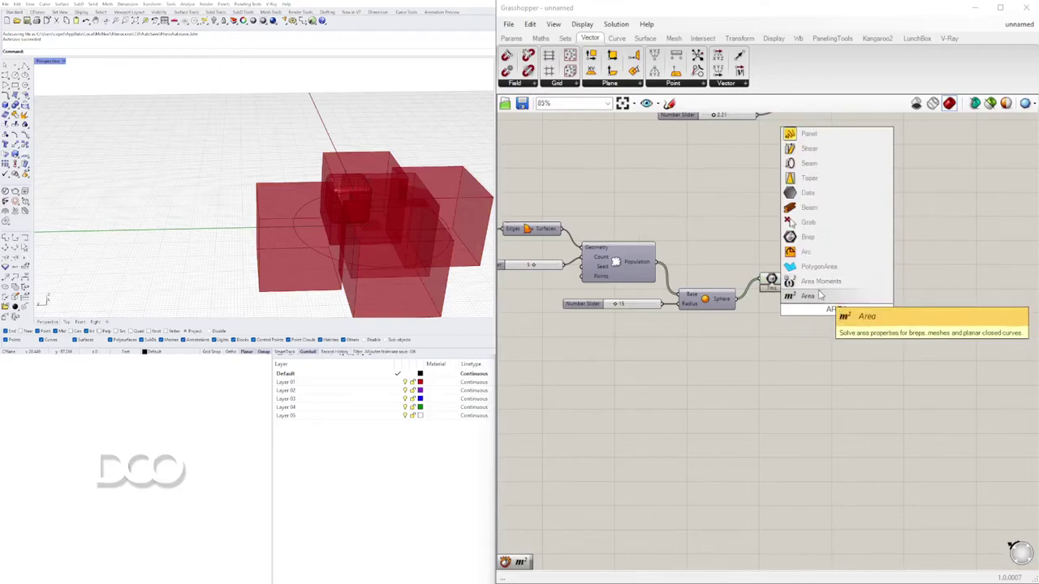
left_click(822, 295)
left_click_drag(836, 309, 844, 243)
Add a Scale component, feeding the boxes into its Geometry input and the Area centroids into its Center input.
double_click(884, 296)
type("sCA")
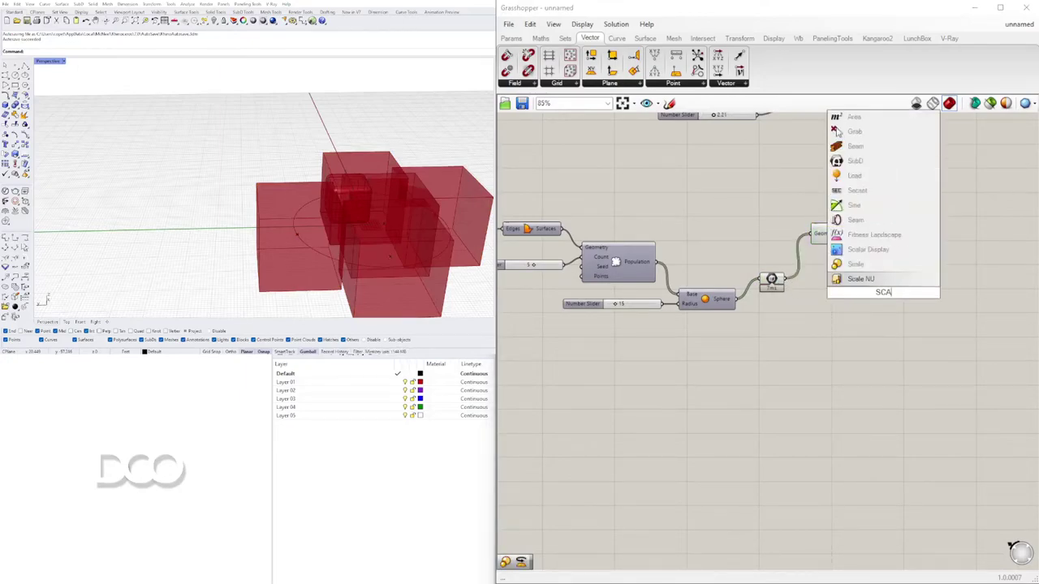
key("Return")
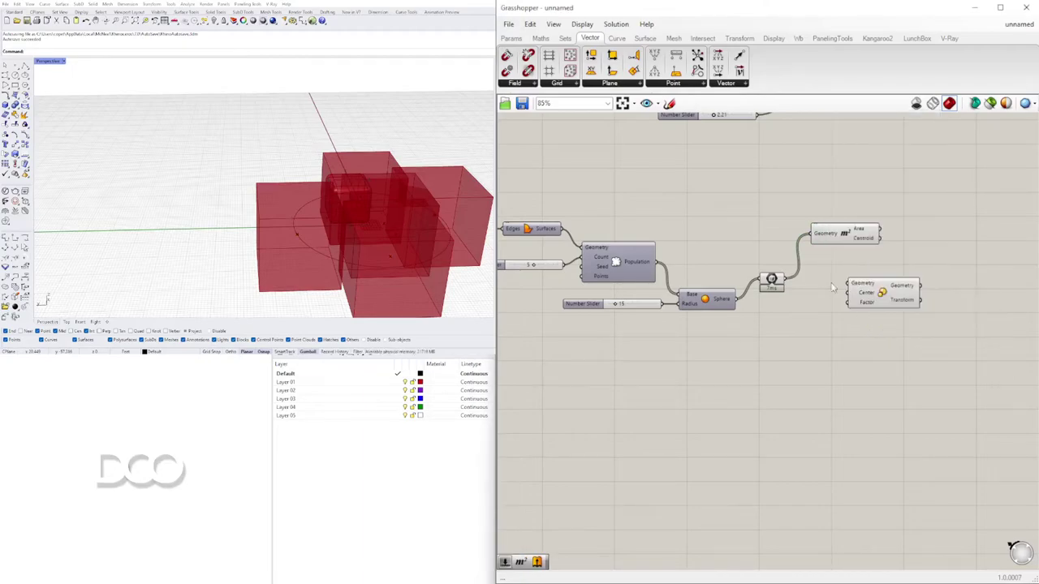
left_click_drag(842, 280, 848, 283)
right_click_drag(914, 320, 793, 323)
left_click_drag(778, 304, 867, 295)
left_click_drag(751, 243, 749, 263)
left_click_drag(813, 288, 828, 296)
left_click_drag(726, 252, 750, 257)
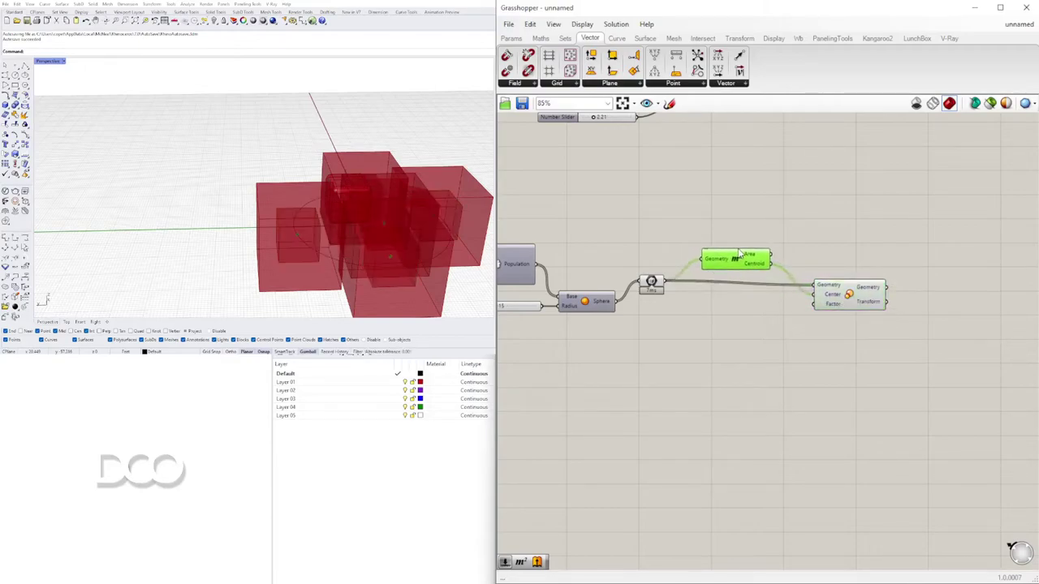
left_click_drag(841, 301, 844, 299)
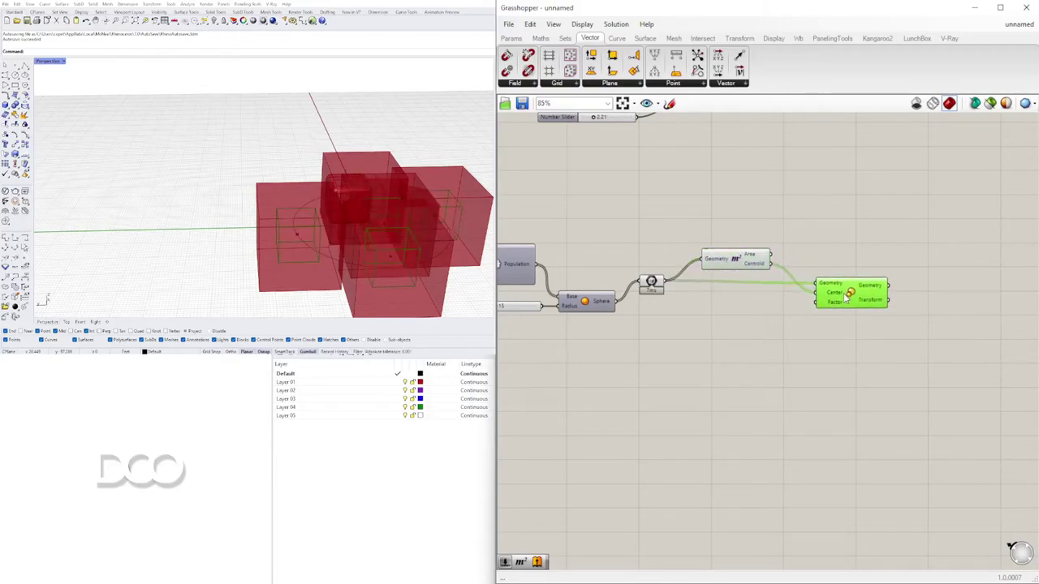
Add a Random component below the Box parameter.
double_click(686, 345)
type("RAND")
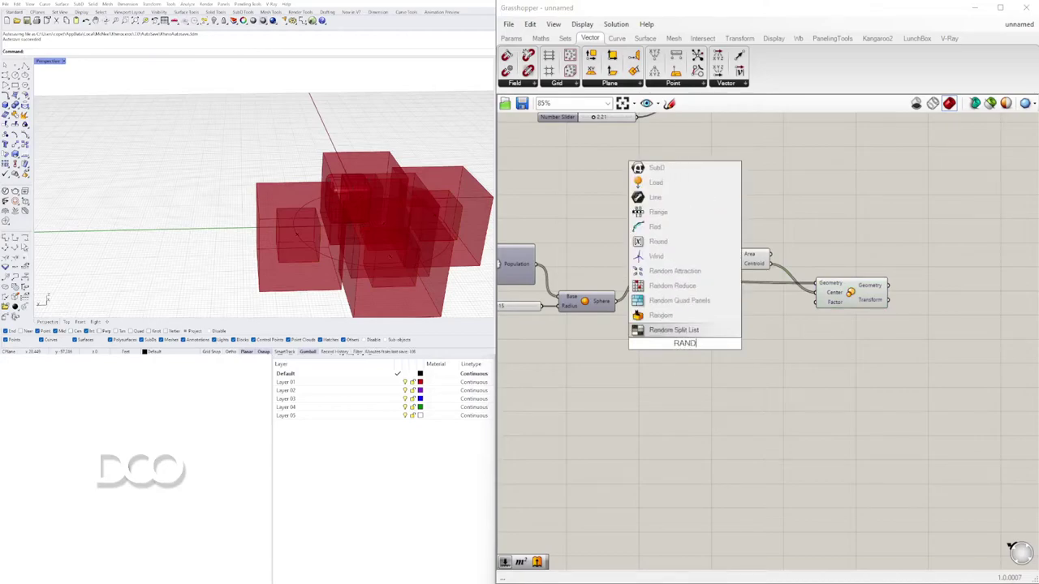
left_click(661, 315)
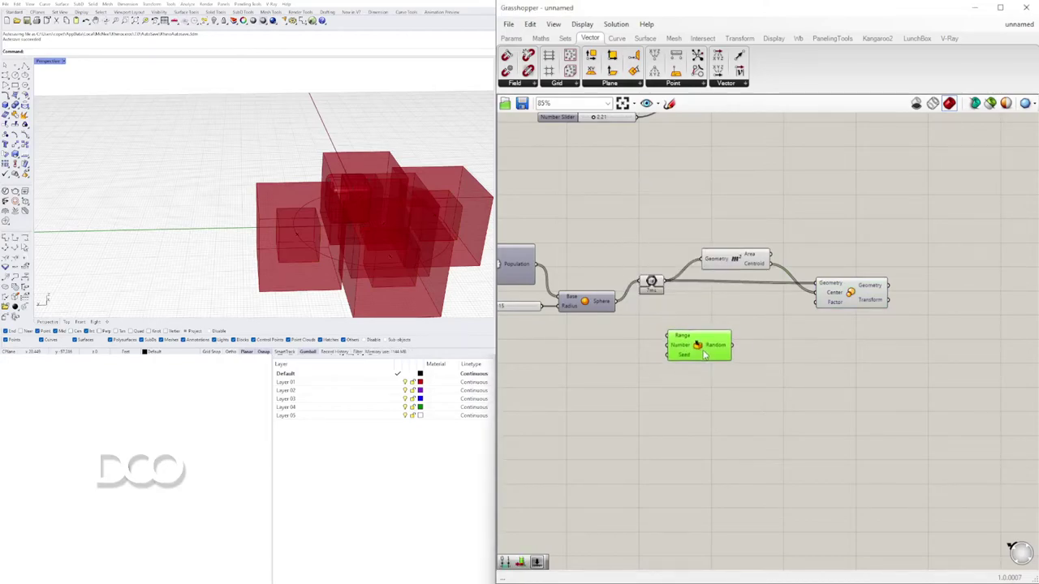
Add a Construct Domain component before Random and connect its Domain output to the Range input.
scroll(694, 357, "up", 4)
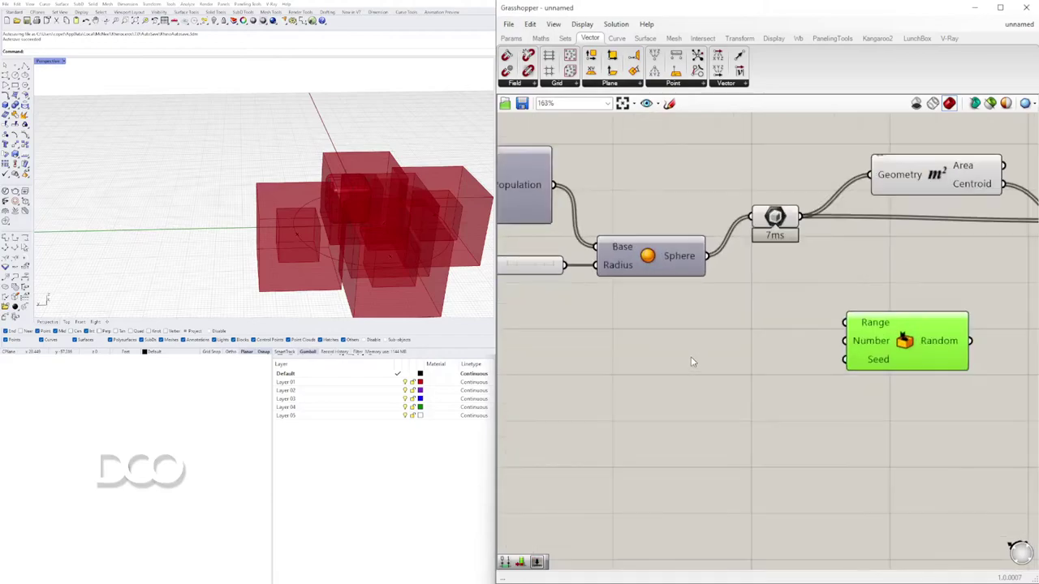
left_click(690, 357)
double_click(690, 356)
type("CONSTR")
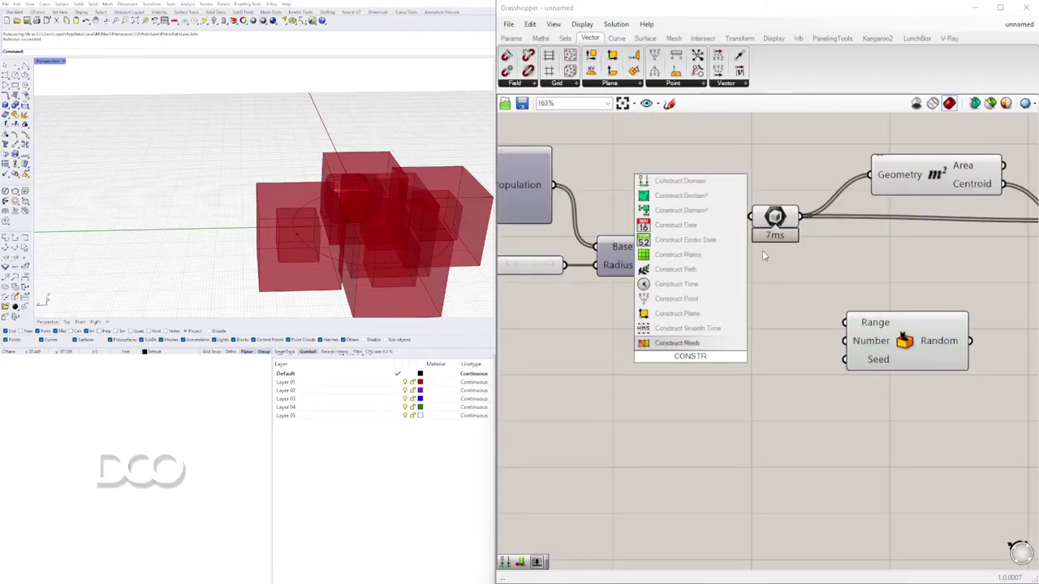
left_click(690, 188)
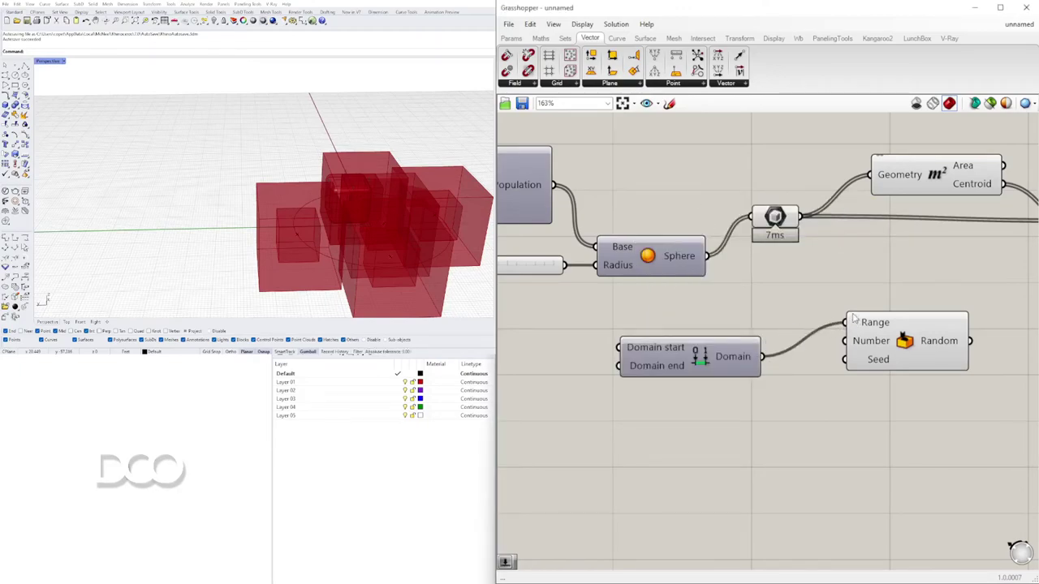
left_click_drag(918, 353, 922, 397)
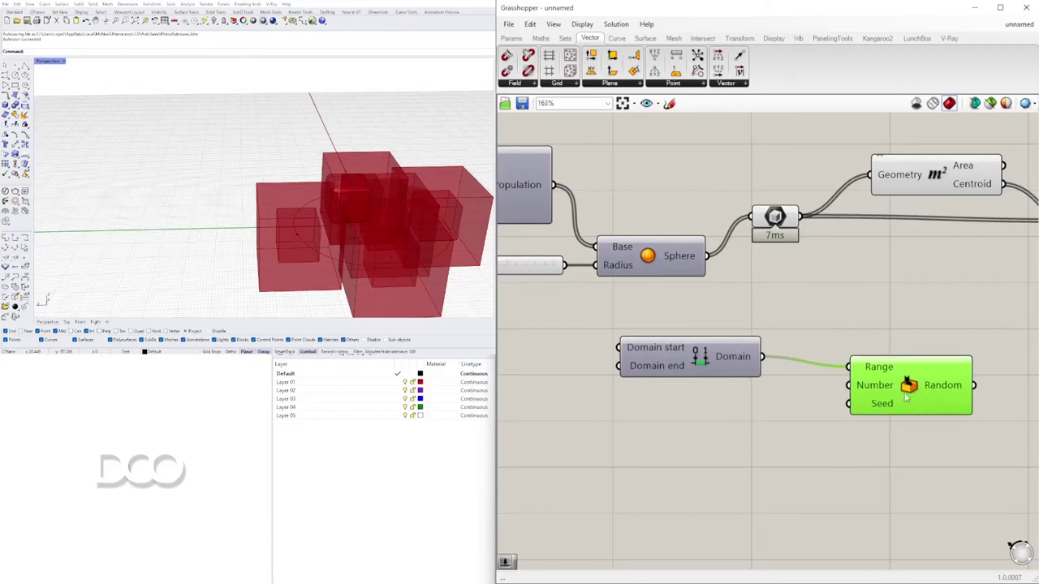
Connect the Random output to the Factor input of Scale.
right_click_drag(833, 430, 800, 374)
scroll(800, 373, "down", 2)
right_click_drag(893, 348, 787, 344)
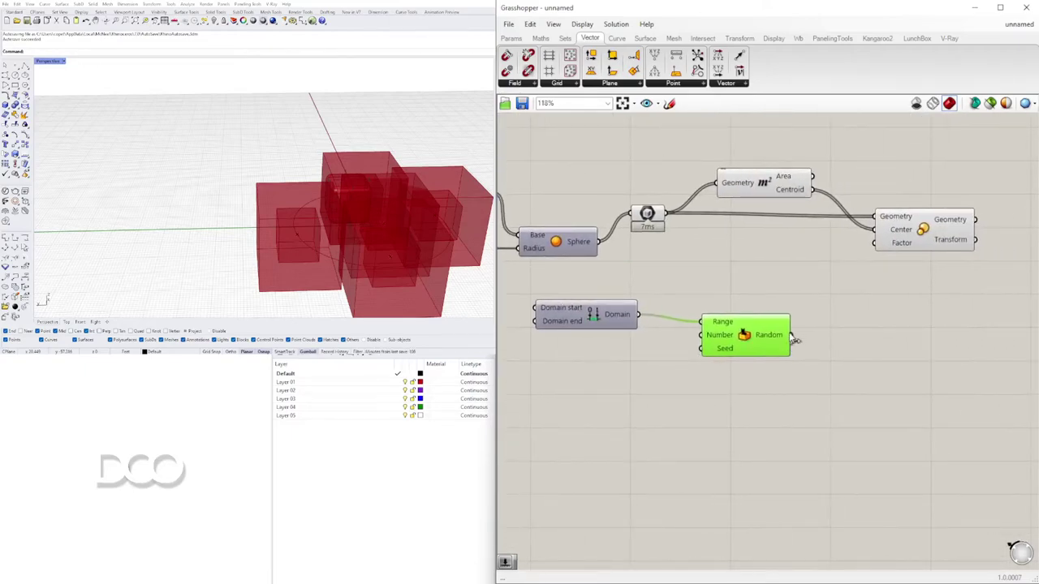
left_click_drag(864, 262, 875, 243)
left_click(888, 243)
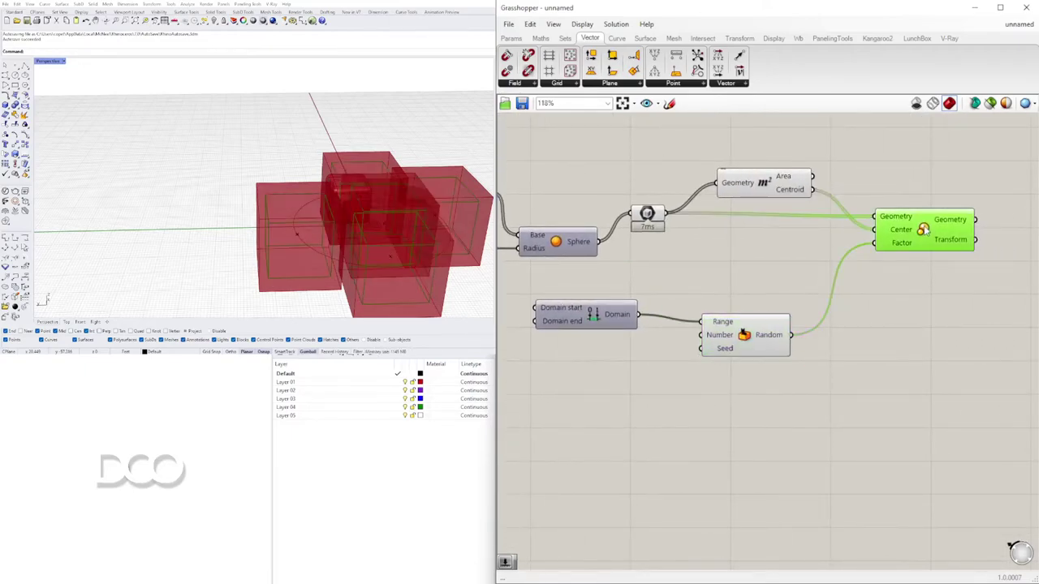
Add two number sliders before Construct Domain with the values 1 and 1.25.
scroll(663, 300, "up", 2)
left_click_drag(635, 285, 659, 288)
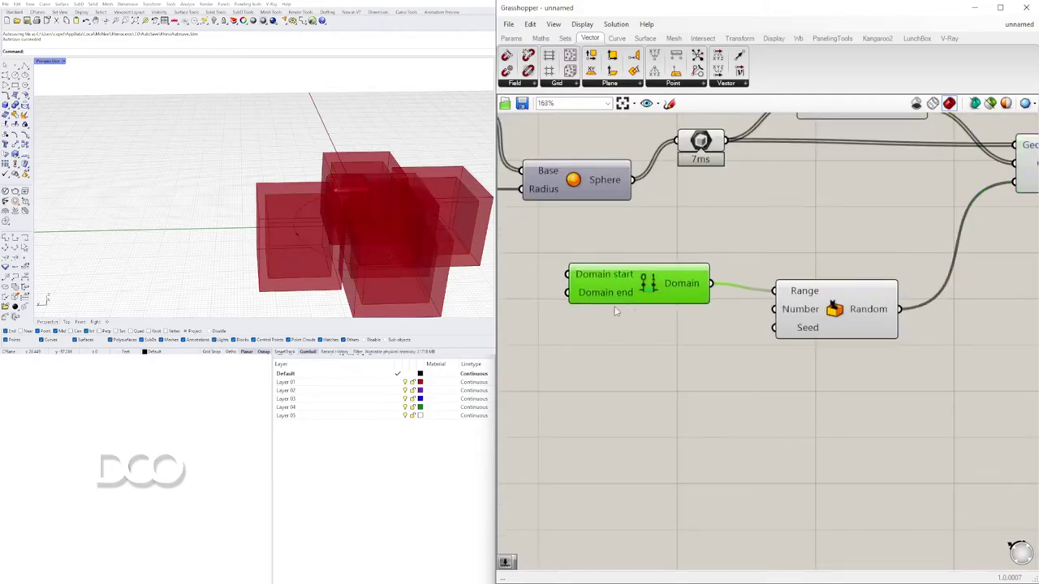
left_click(616, 310)
right_click_drag(512, 278, 809, 322)
double_click(706, 299)
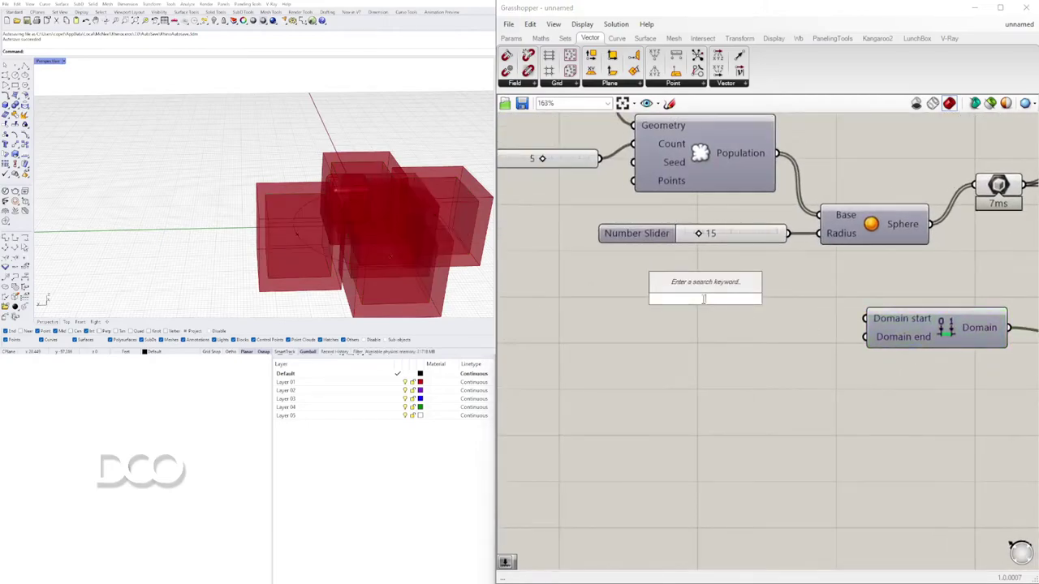
type("1")
key("Return")
double_click(693, 344)
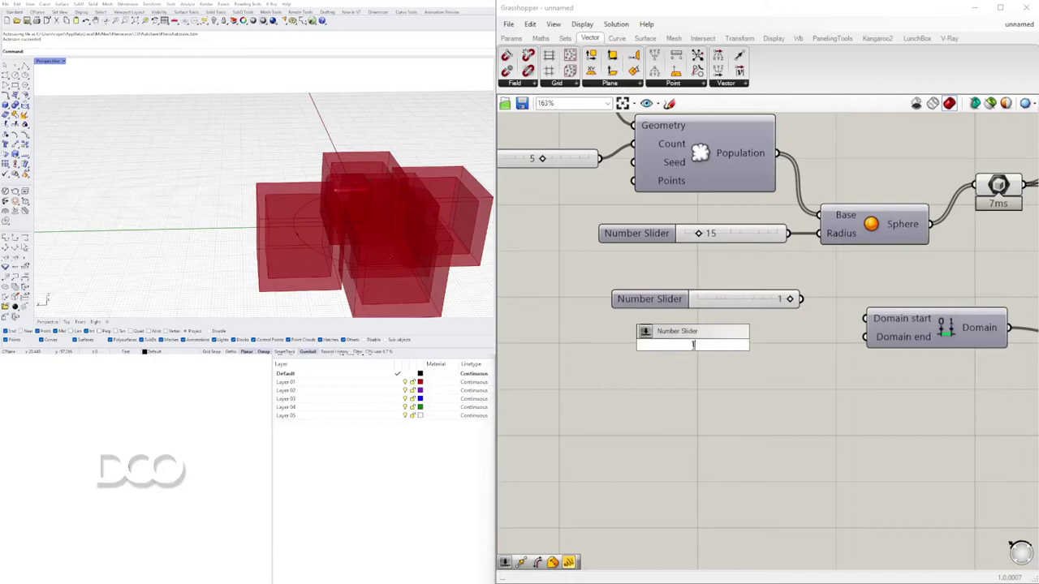
type("1.25")
key("Return")
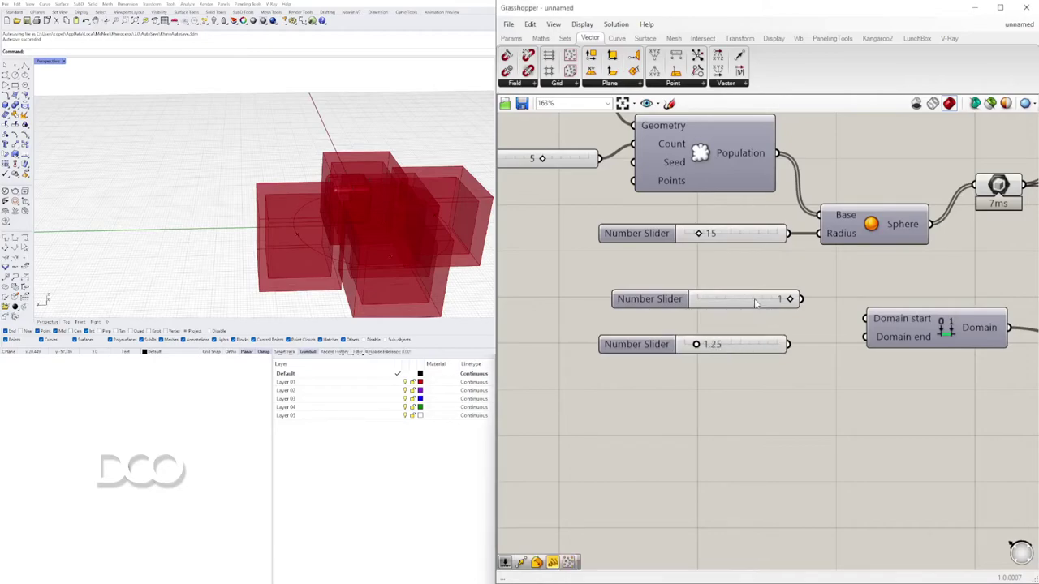
Align the new sliders and connect slider 1 to Domain start and slider 1.25 to Domain end.
left_click_drag(650, 299, 638, 313)
left_click_drag(791, 313, 865, 319)
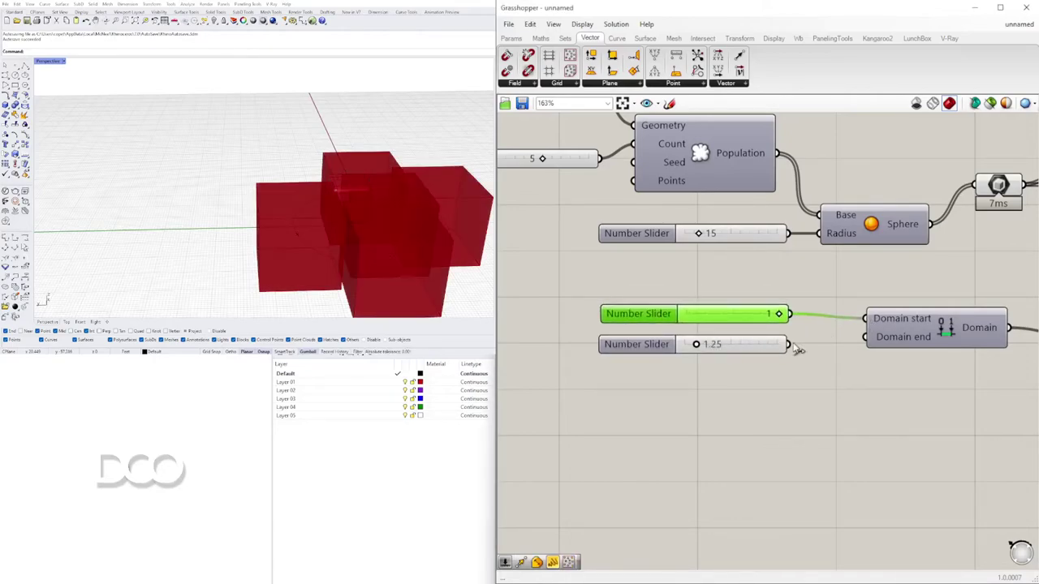
scroll(867, 357, "down", 3)
right_click_drag(899, 389, 886, 346)
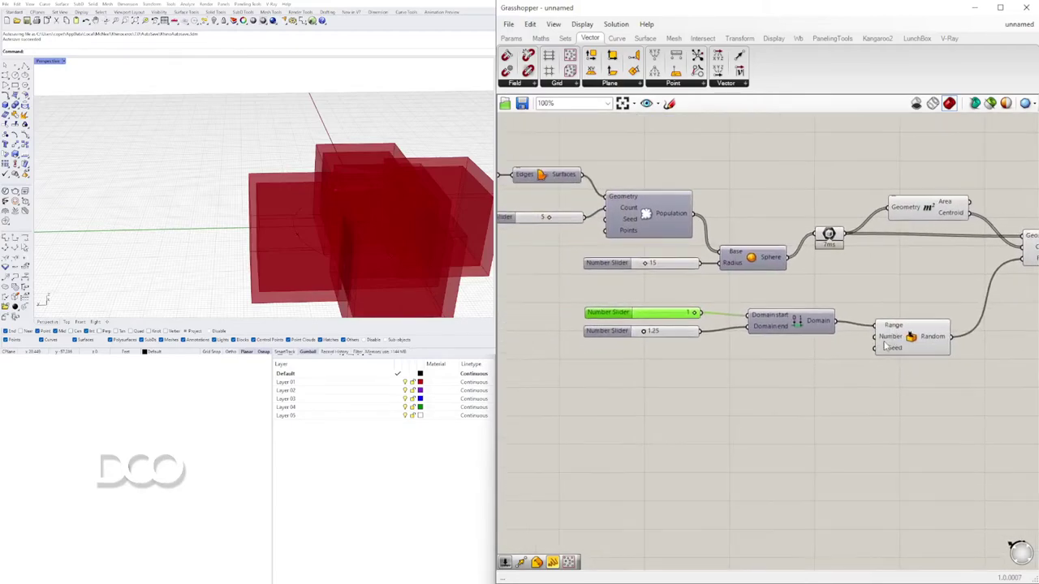
Reposition Random and the point count slider, and connect that slider to Random's Number input.
scroll(885, 344, "down", 2)
scroll(881, 346, "up", 3)
scroll(878, 352, "down", 1)
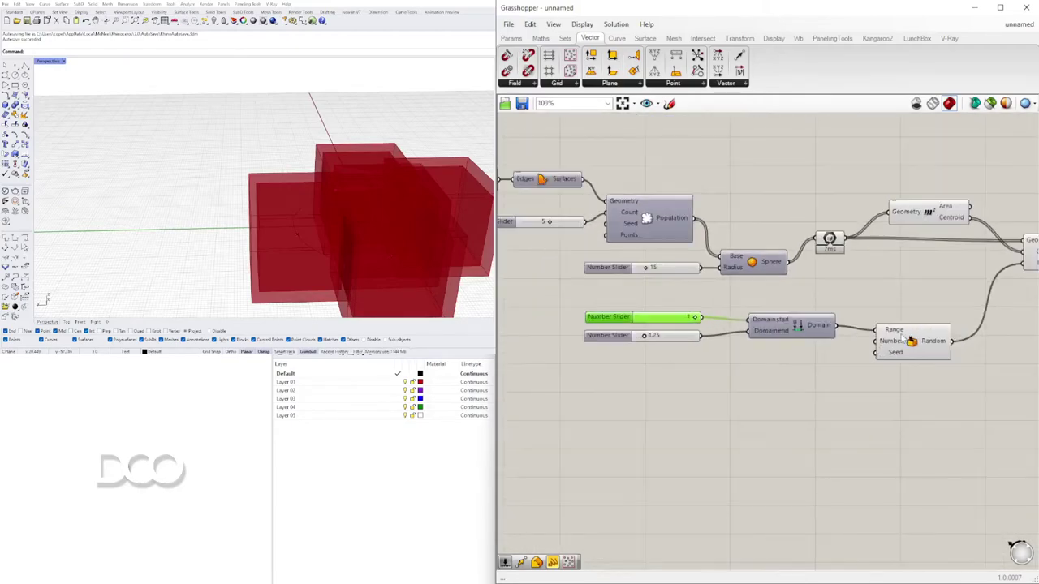
left_click_drag(893, 334, 897, 314)
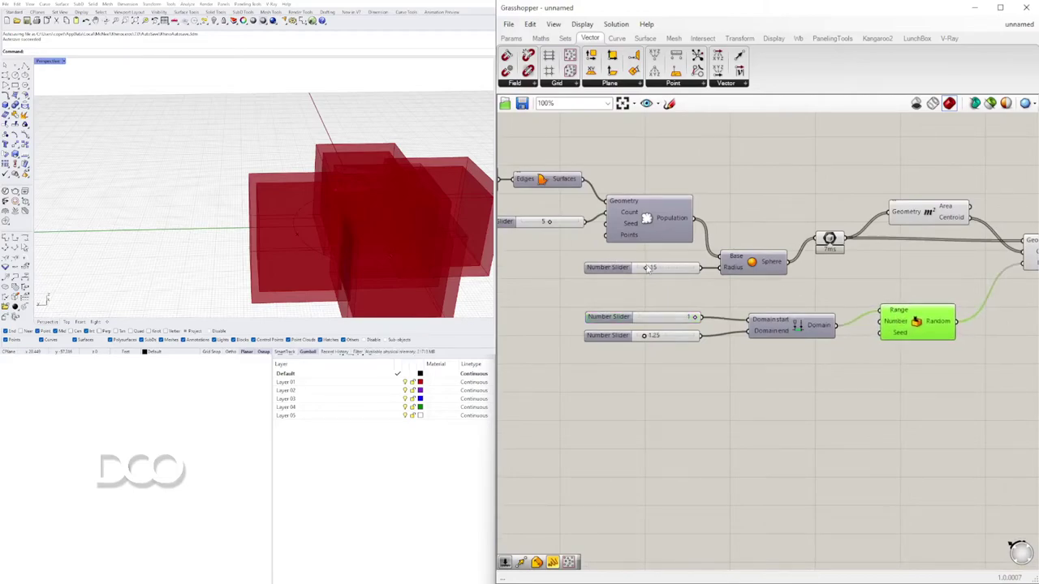
right_click_drag(749, 255, 699, 249)
left_click_drag(605, 242, 569, 264)
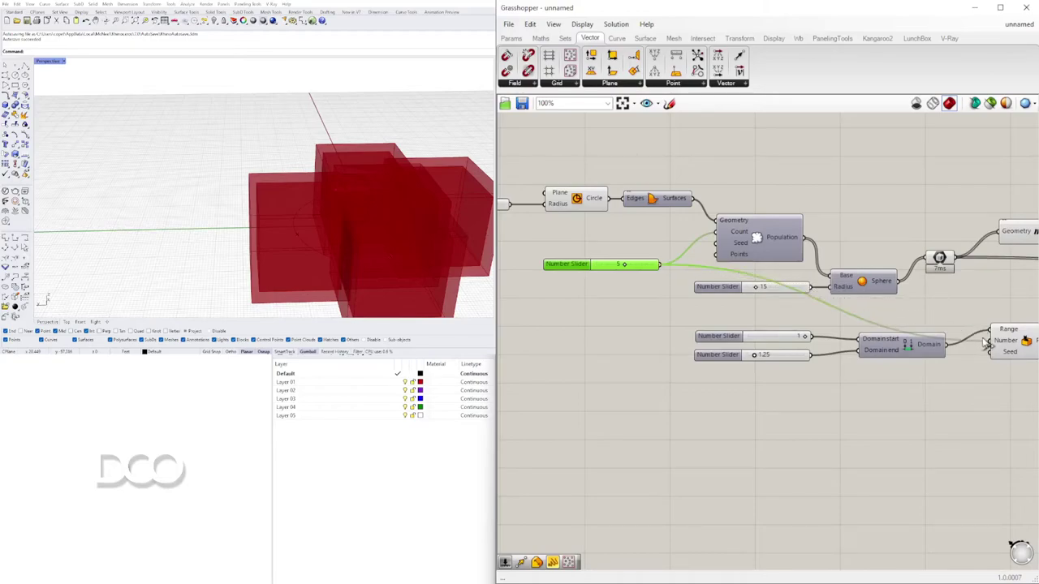
right_click_drag(988, 302, 688, 300)
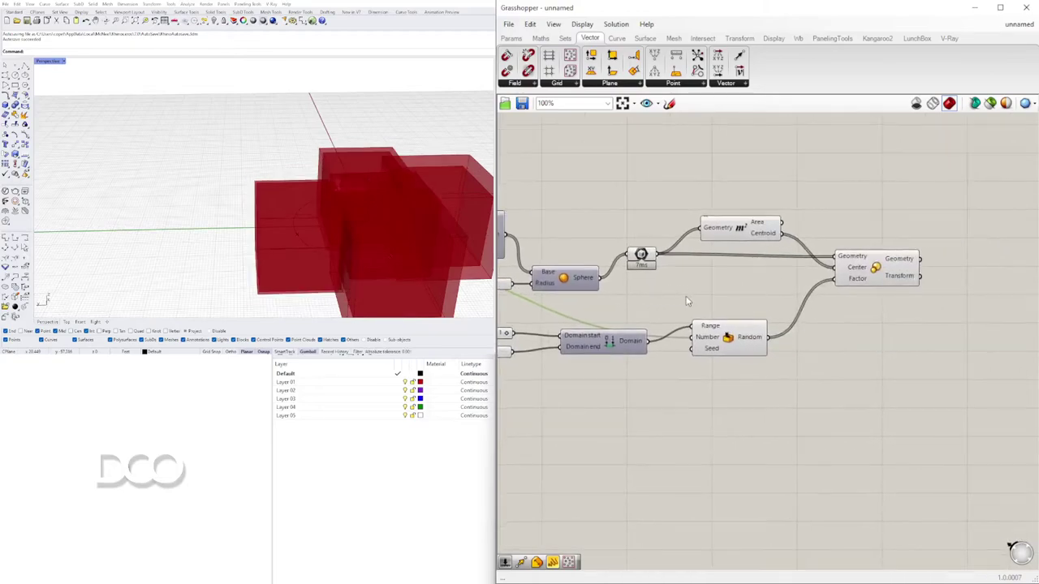
Turn off the preview of the Sphere, Box, Area, Construct Domain and Random components.
left_click(728, 341)
right_click_drag(732, 325, 831, 302)
scroll(828, 318, "down", 1)
left_click_drag(898, 390, 750, 199)
middle_click(761, 201)
left_click(793, 170)
right_click_drag(462, 247, 365, 194)
Turn off the preview of the whole edge-fillet component chain above the new definition.
scroll(752, 375, "down", 2)
right_click_drag(752, 375, 831, 377)
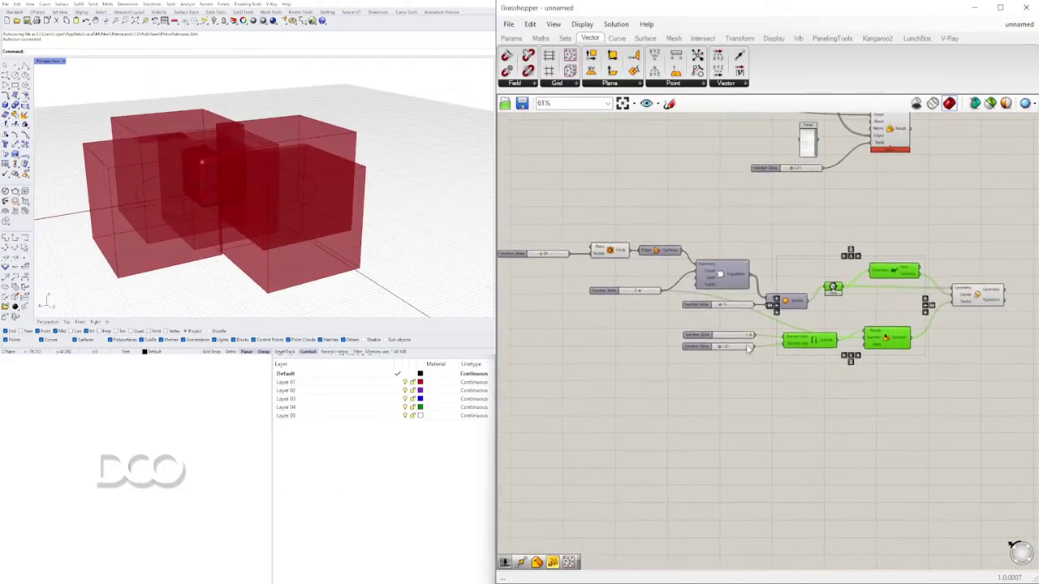
right_click_drag(804, 239, 815, 333)
scroll(799, 314, "down", 2)
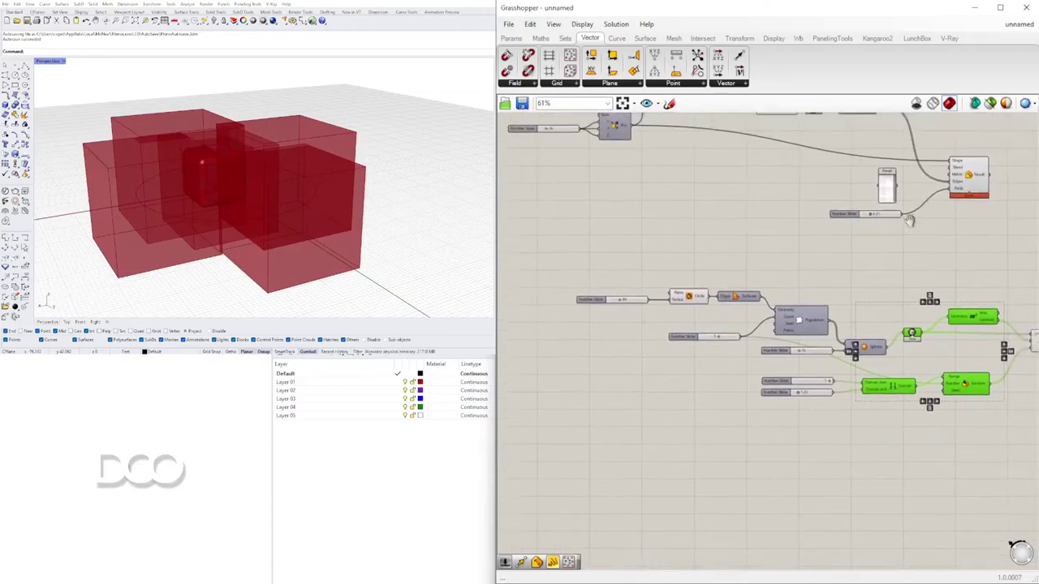
left_click_drag(969, 268, 620, 136)
middle_click(641, 152)
left_click(675, 124)
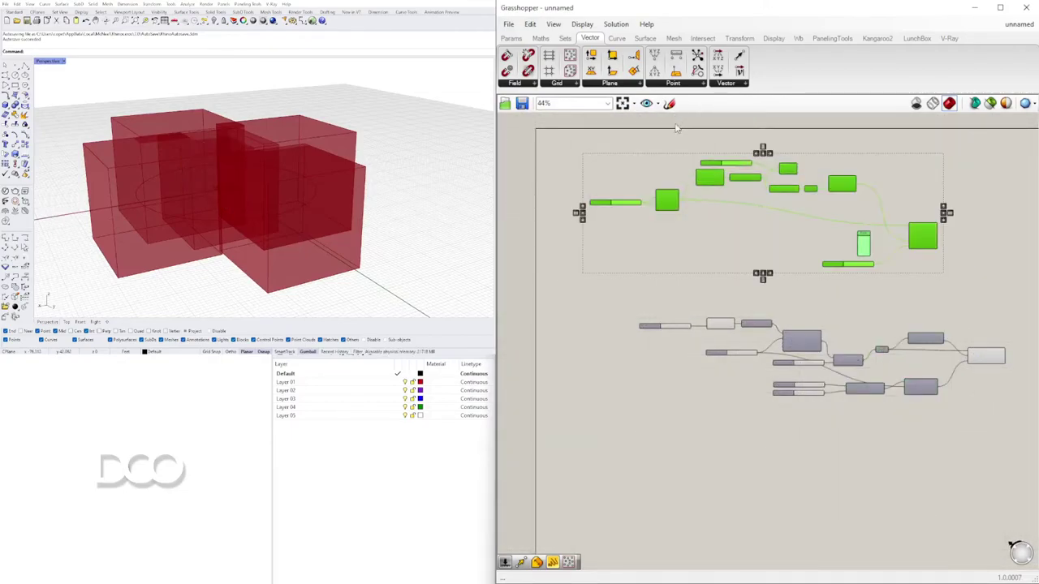
Set the Domain end slider to 1.70 and view the scaled boxes from another angle.
right_click_drag(849, 335, 740, 271)
scroll(723, 334, "up", 3)
scroll(651, 307, "up", 7)
scroll(706, 333, "up", 2)
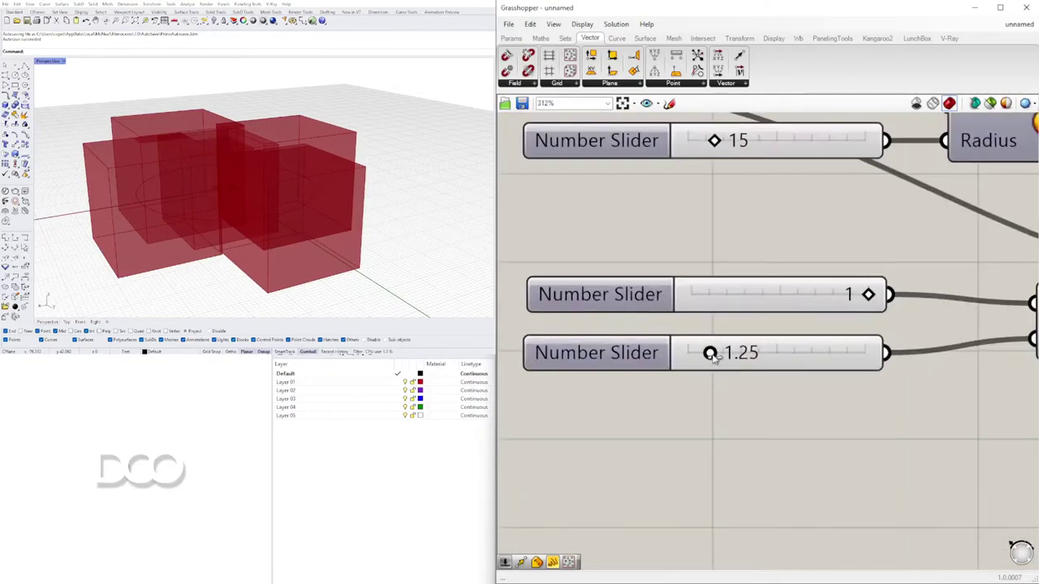
mouse_move(707, 352)
left_mouse_down()
mouse_move(733, 352)
mouse_move(711, 352)
mouse_move(720, 355)
left_mouse_up()
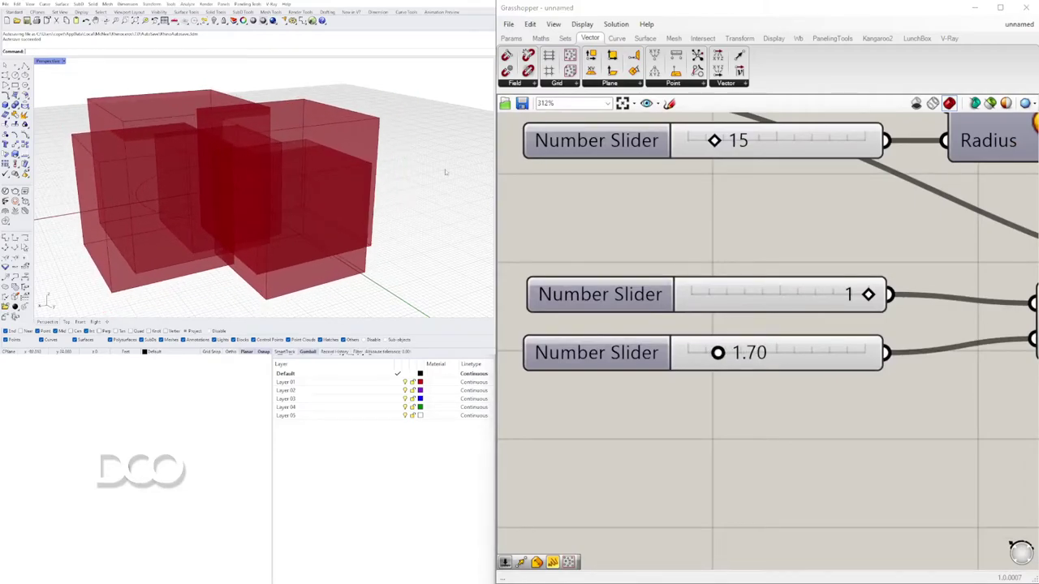
right_click_drag(445, 169, 275, 476)
mouse_move(326, 167)
right_mouse_down()
mouse_move(310, 191)
mouse_move(322, 176)
right_mouse_up()
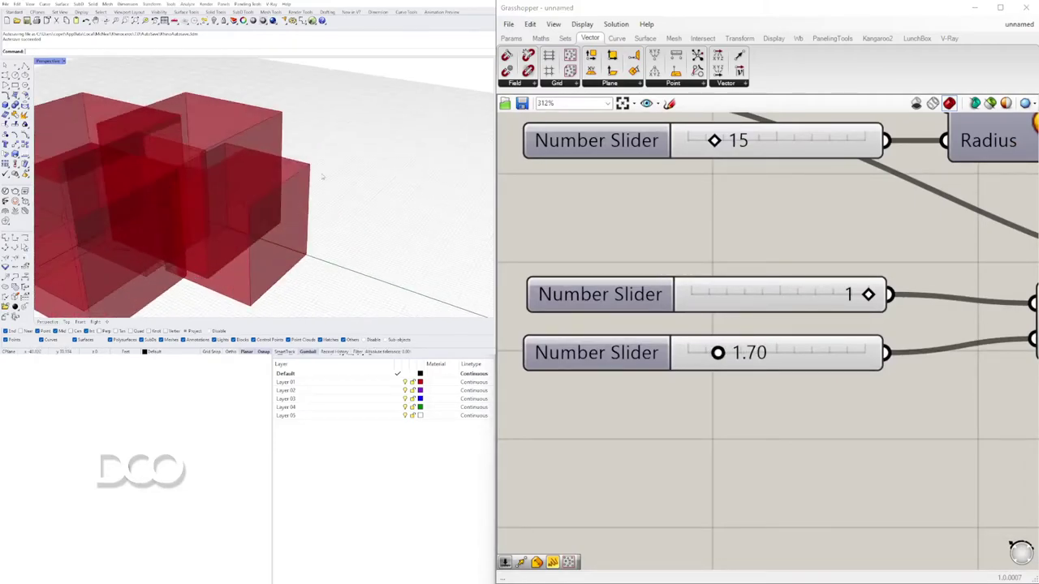
Add a Solid Union component after Scale and connect Scale's Geometry output to its Breps input.
scroll(731, 276, "down", 8)
right_click_drag(839, 301, 585, 361)
scroll(737, 280, "up", 6)
left_click(804, 303)
scroll(811, 302, "down", 3)
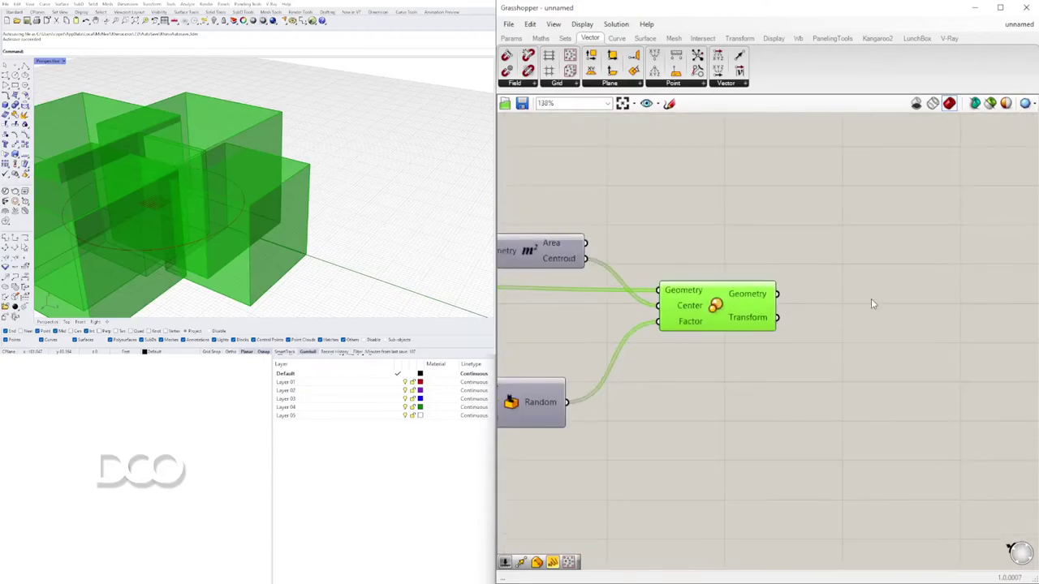
double_click(871, 299)
type("UNION")
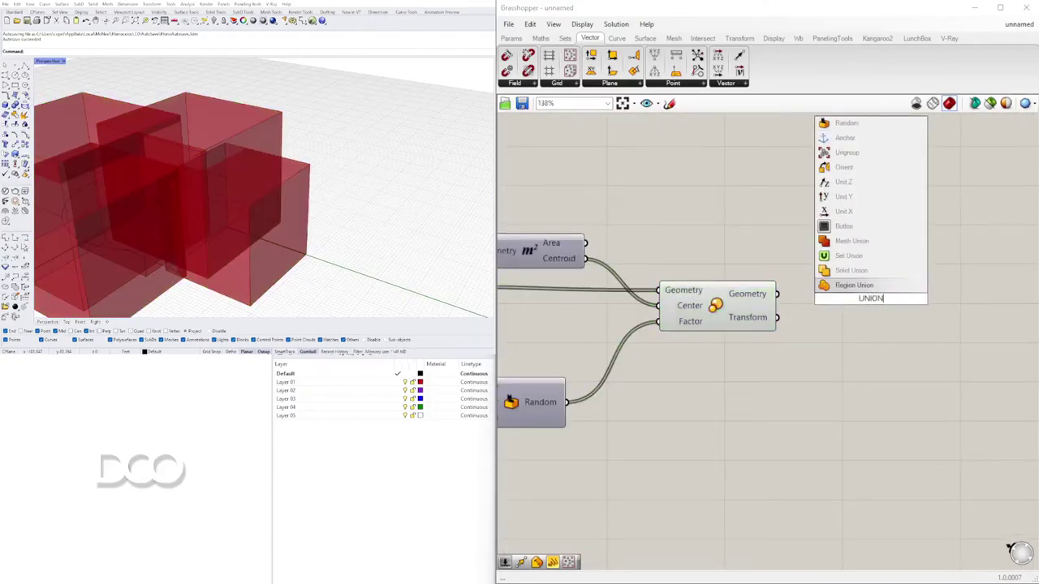
left_click(849, 271)
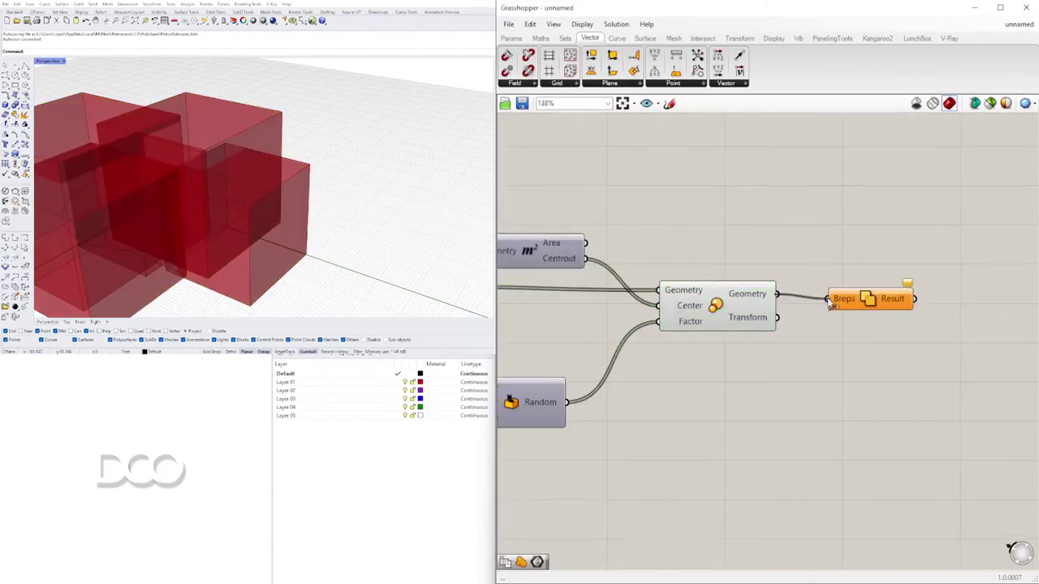
left_click_drag(828, 301, 831, 301)
left_click_drag(852, 304, 826, 299)
Flatten the Breps input of Solid Union and turn off the preview of Scale.
right_click(818, 299)
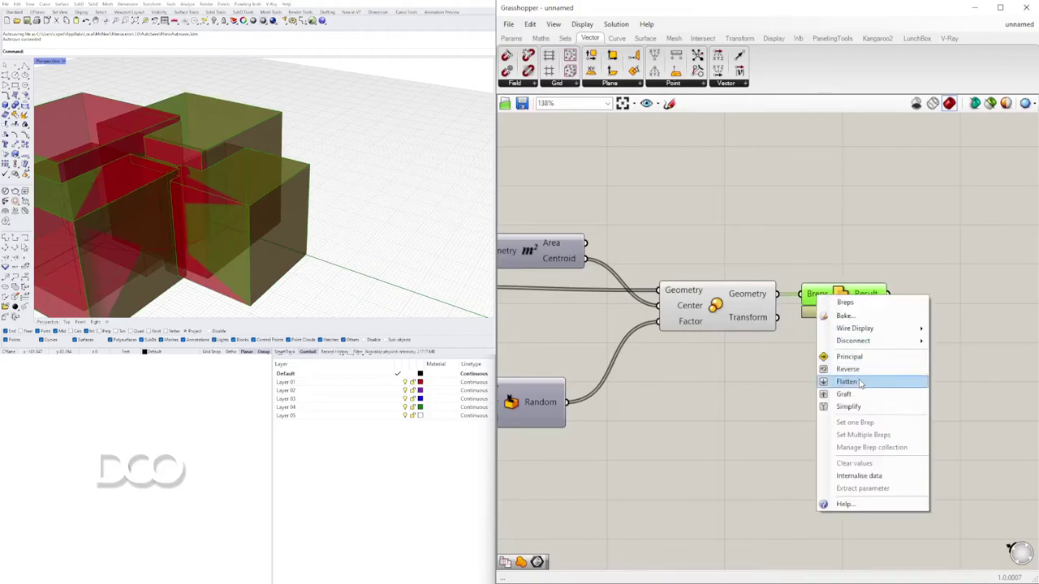
left_click(836, 378)
left_click_drag(806, 373, 670, 243)
middle_click(697, 234)
left_click(722, 210)
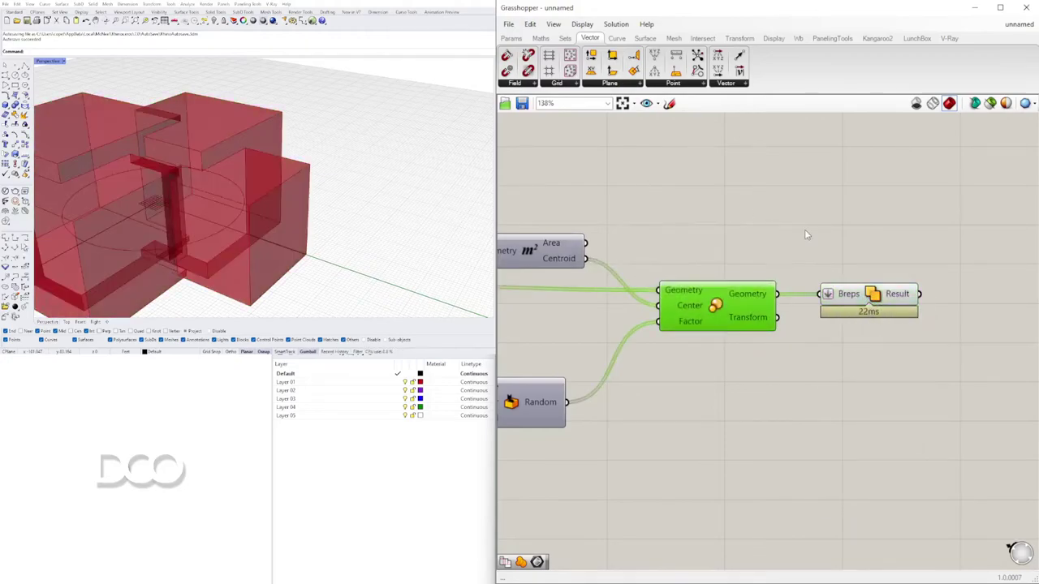
left_click(804, 229)
Examine the unioned box geometry from several angles along with the overall definition layout.
scroll(202, 168, "down", 6)
right_click_drag(202, 168, 172, 149)
scroll(259, 154, "up", 5)
right_click_drag(265, 155, 318, 191)
scroll(350, 181, "down", 2)
scroll(612, 272, "down", 6)
right_click_drag(605, 294, 824, 368)
right_click_drag(329, 164, 211, 140)
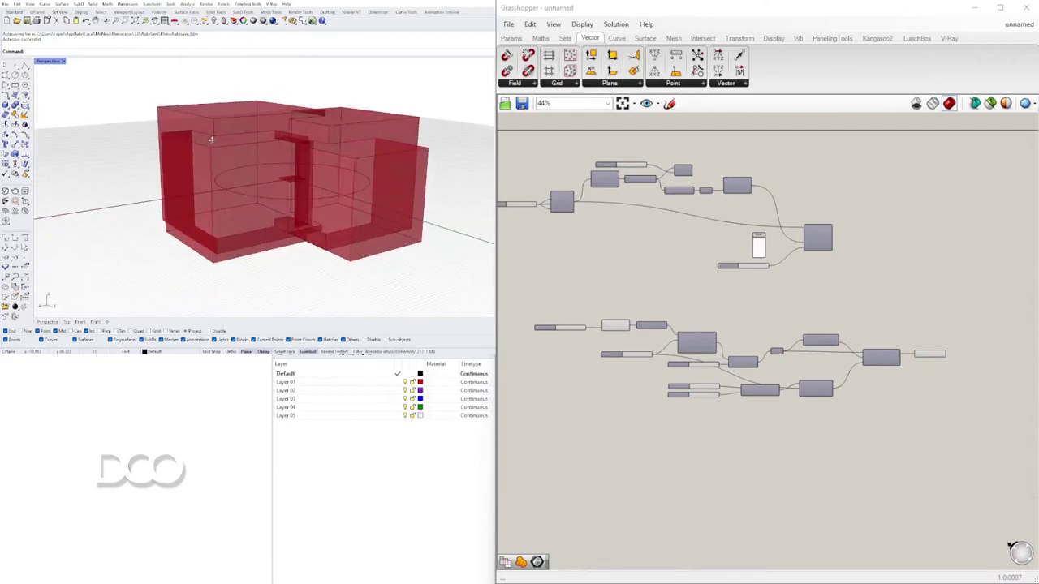
Set the Domain end slider to 2.66 and check the enlarged union in the viewport.
scroll(718, 394, "up", 8)
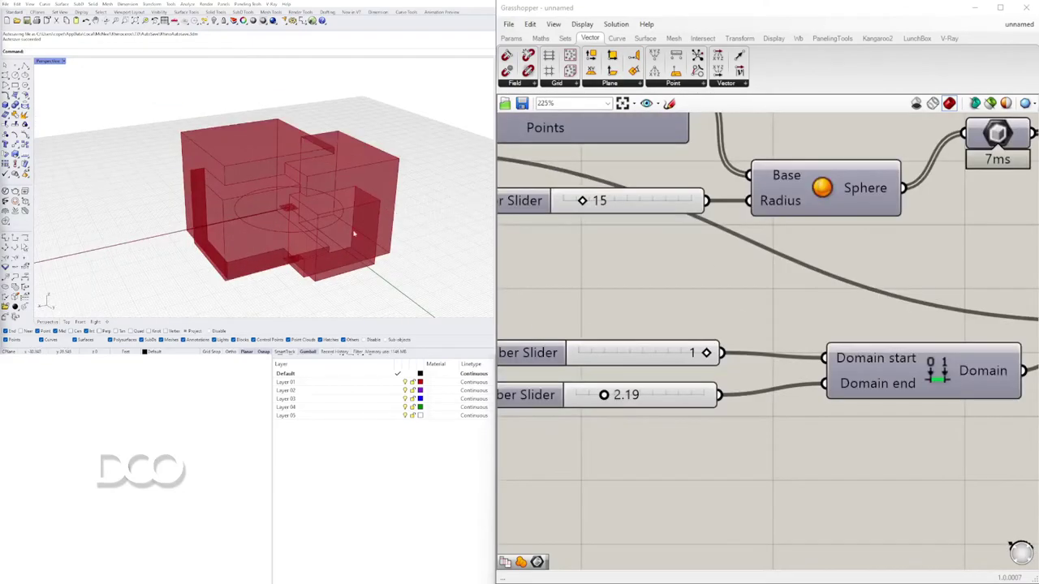
scroll(718, 377, "down", 4)
scroll(669, 384, "up", 3)
left_click_drag(652, 392, 656, 393)
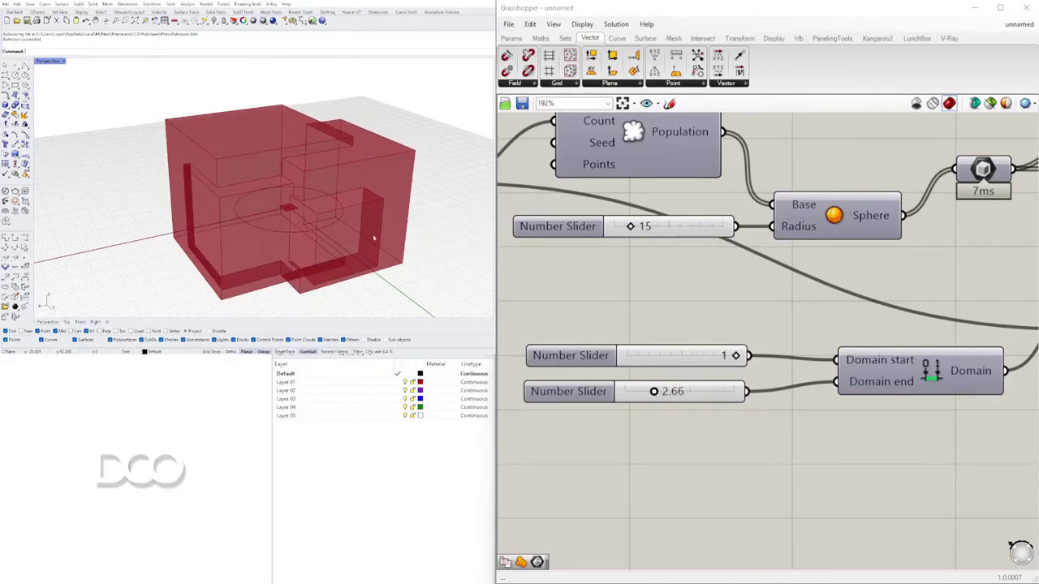
right_click_drag(374, 238, 325, 235)
scroll(831, 247, "down", 4)
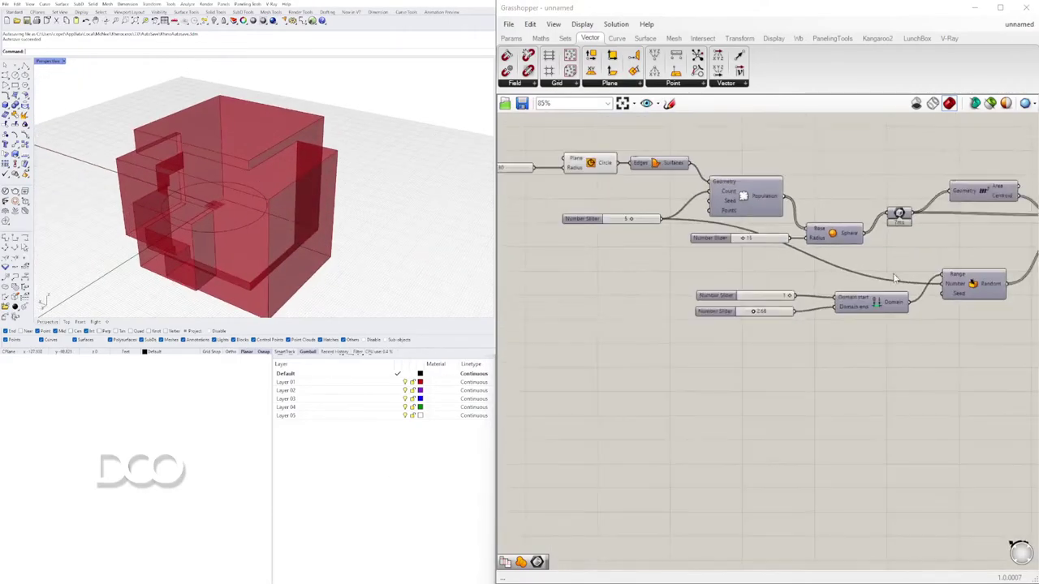
Highlight the Solid Union result in the viewport and move its component slightly closer to Scale.
right_click_drag(894, 278, 587, 340)
left_click(886, 282)
right_click_drag(276, 232, 389, 193)
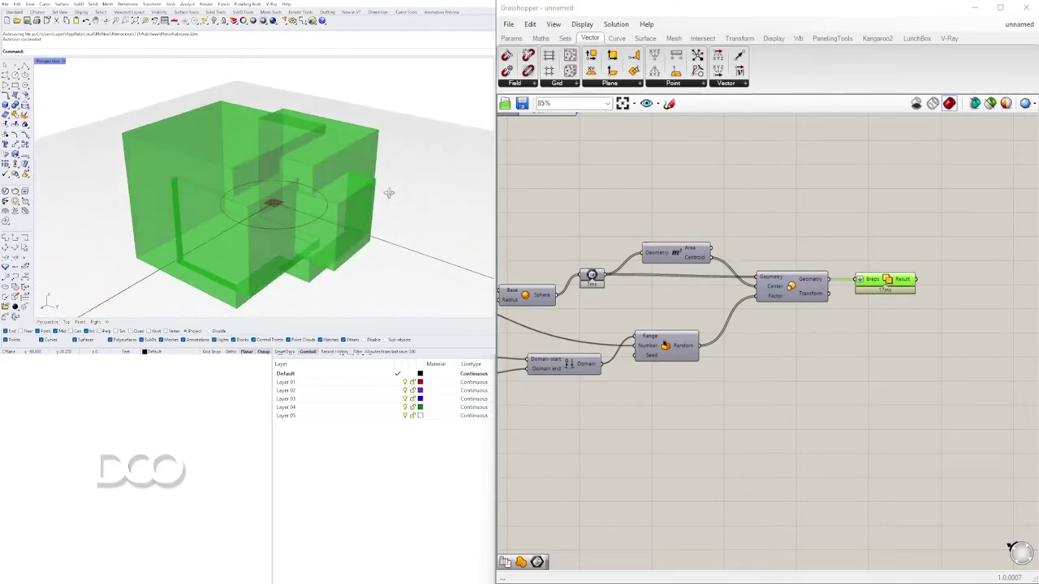
left_click(974, 345)
left_click_drag(886, 279, 881, 279)
left_click(899, 358)
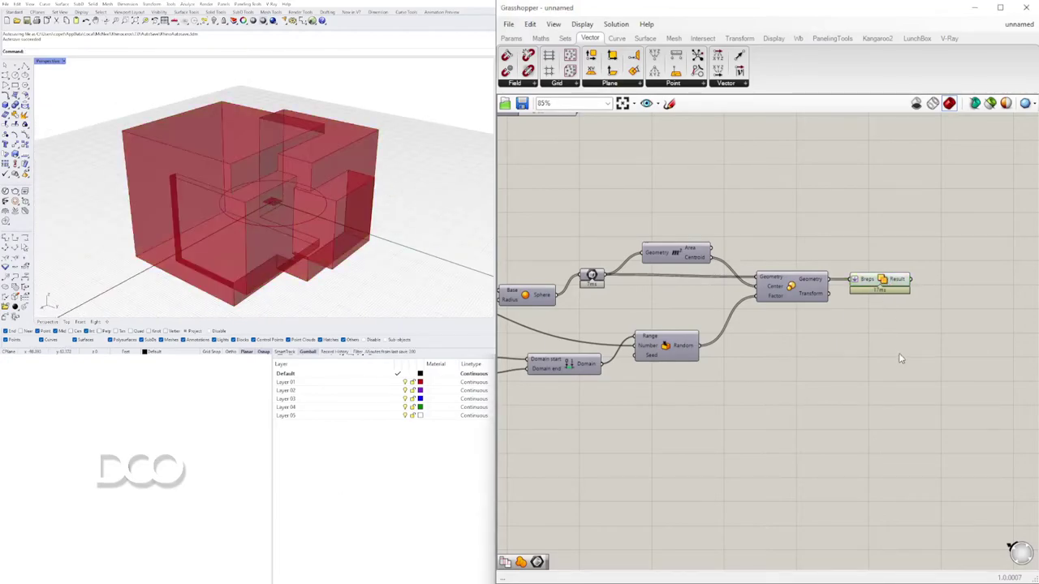
Move the edge-fillet components from the earlier definition to free canvas space beyond Solid Union.
scroll(897, 359, "down", 4)
scroll(721, 250, "up", 1)
right_click_drag(720, 250, 775, 316)
scroll(736, 290, "up", 3)
right_click_drag(736, 289, 768, 322)
scroll(940, 323, "down", 1)
left_click_drag(980, 370, 543, 135)
scroll(556, 165, "down", 4)
right_click_drag(739, 246, 701, 305)
left_click_drag(706, 294, 1034, 398)
Connect the Solid Union Result to the Brep input of Deconstruct Brep.
right_click_drag(724, 443, 795, 446)
scroll(863, 419, "up", 4)
right_click_drag(864, 420, 782, 454)
left_click(776, 439)
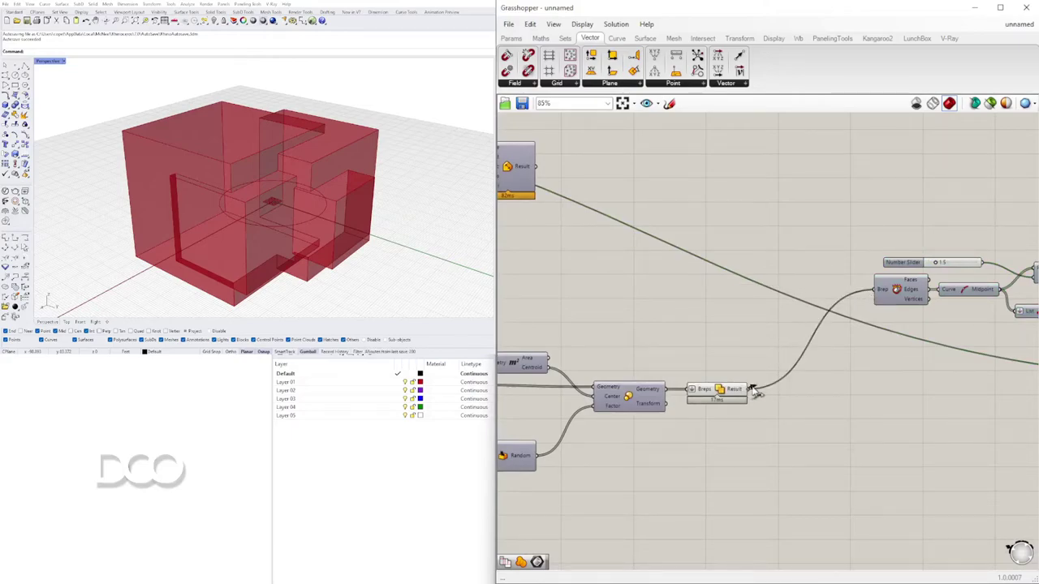
Connect the Solid Union Result to the Shape input of Fillet Edge, replacing the previous connection.
scroll(758, 389, "down", 3)
left_click_drag(753, 388, 724, 366)
right_click_drag(814, 387, 620, 372)
scroll(852, 365, "up", 6)
left_click_drag(724, 366, 901, 389)
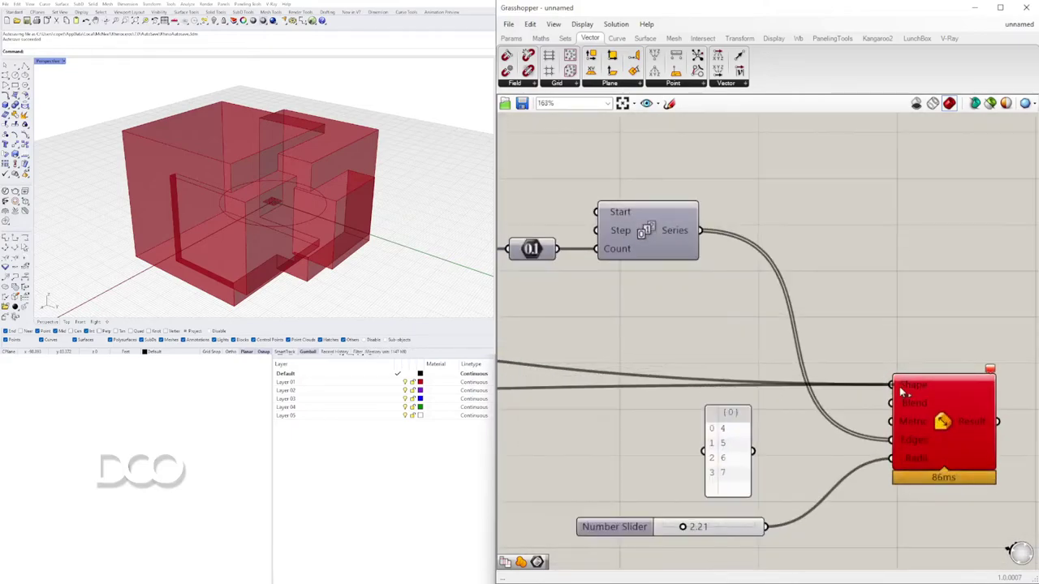
scroll(877, 373, "down", 6)
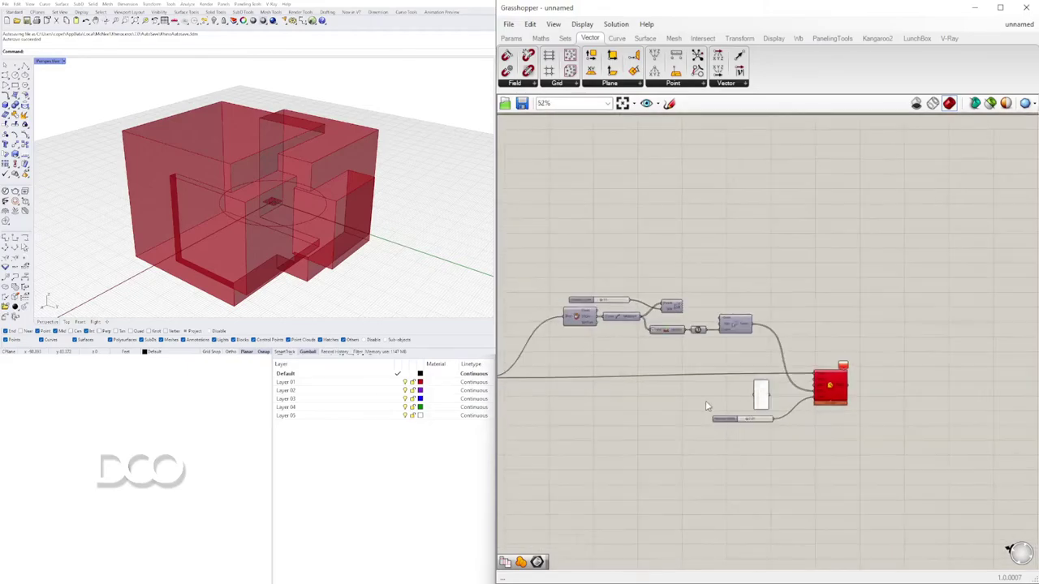
Delete the unused panel listing the values 4 to 7 beside Fillet Edge.
scroll(765, 324, "up", 5)
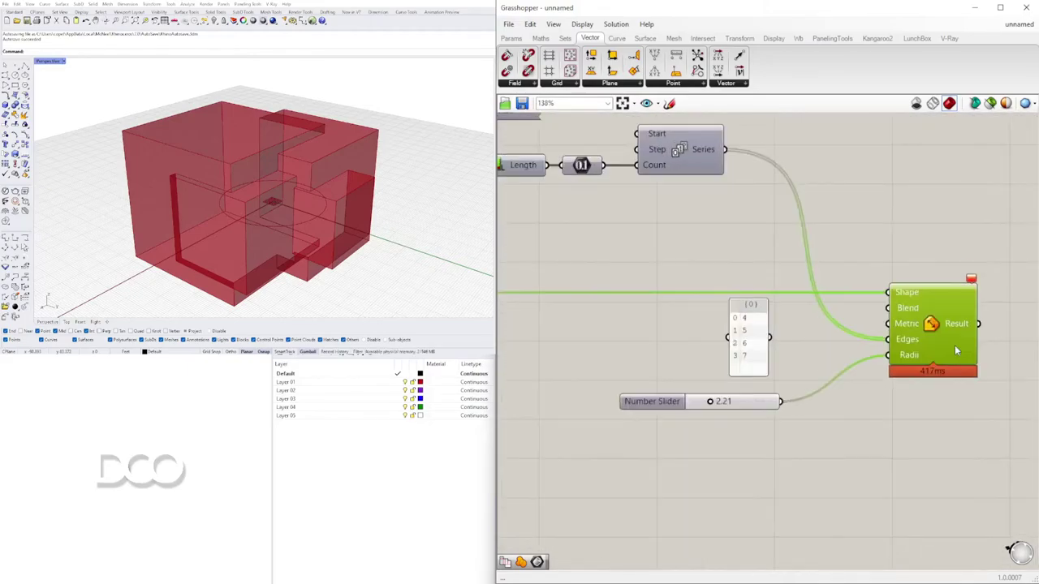
scroll(886, 376, "down", 2)
scroll(791, 358, "up", 3)
left_click_drag(791, 357, 782, 367)
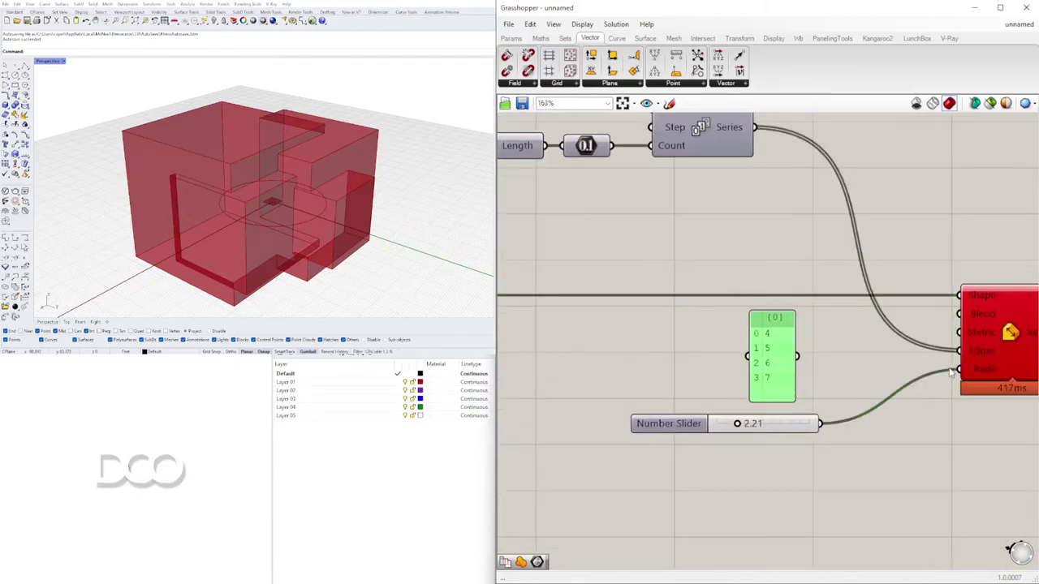
scroll(954, 373, "down", 3)
right_click_drag(840, 356, 903, 371)
key("Delete")
Reduce the Fillet Edge radius slider to a small value below 1.
scroll(693, 421, "up", 6)
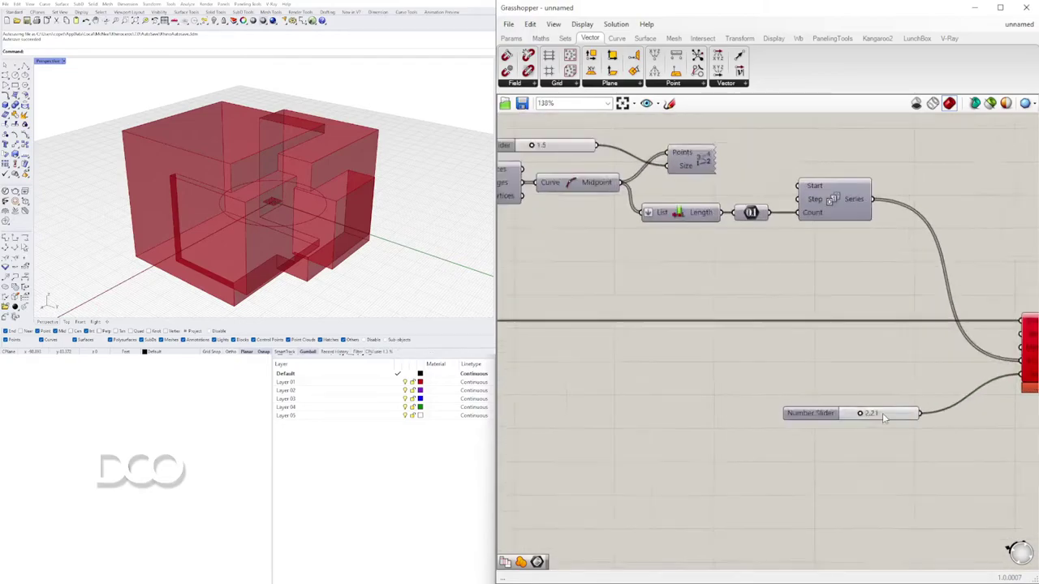
scroll(693, 422, "up", 3)
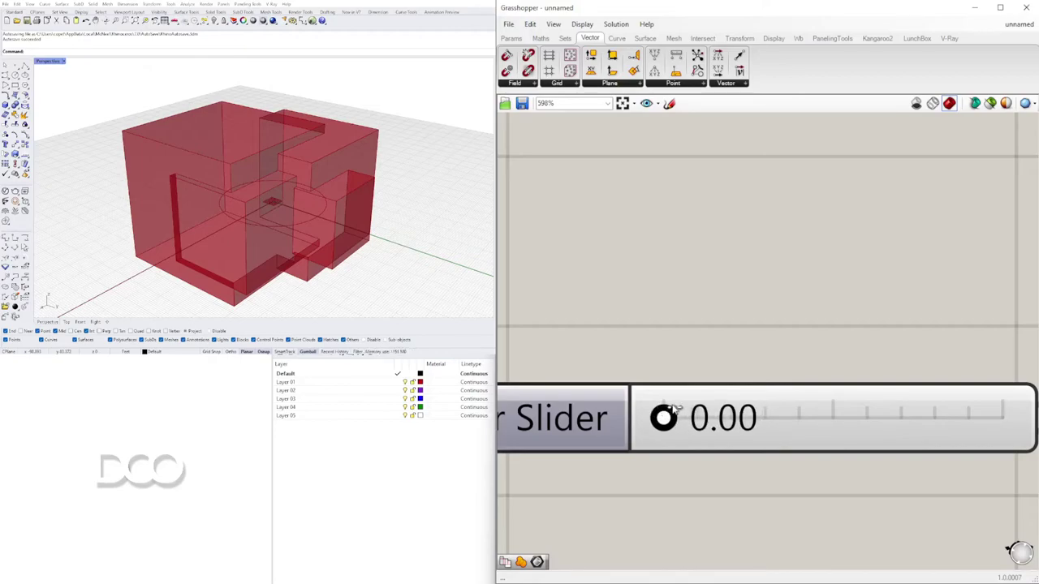
left_click_drag(684, 408, 802, 301)
scroll(802, 301, "down", 10)
right_click_drag(823, 297, 769, 354)
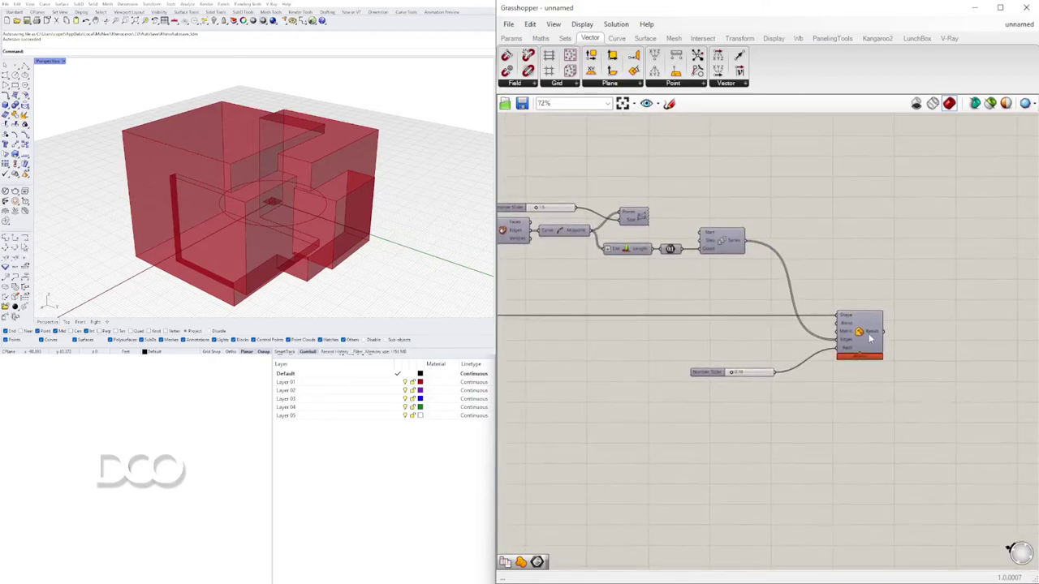
Turn on the preview of Fillet Edge and hide the preview of the Solid Union component.
right_click(862, 329)
left_click(883, 352)
scroll(836, 384, "down", 4)
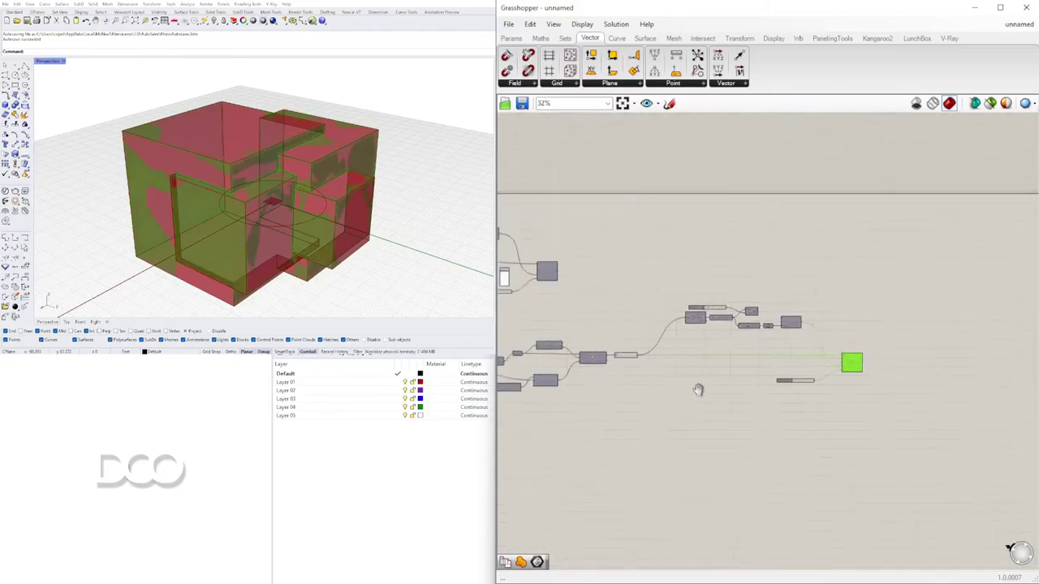
right_click_drag(698, 390, 957, 383)
scroll(957, 367, "up", 3)
left_click_drag(892, 374, 811, 312)
middle_click(823, 312)
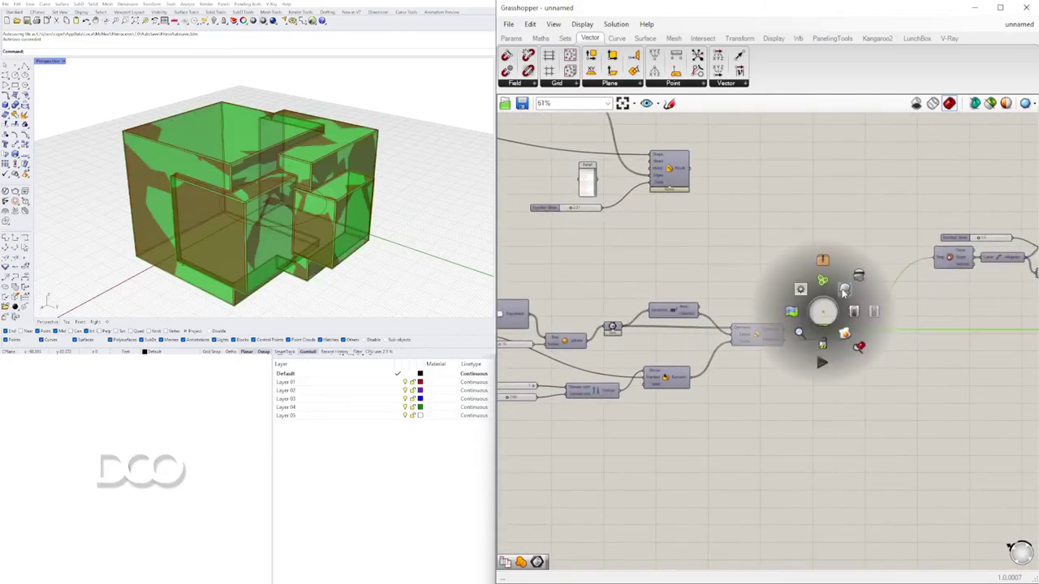
left_click(861, 272)
Raise the Fillet Edge radius slider to about 0.8 and check the rounded edges of the merged boxes.
scroll(863, 293, "down", 2)
right_click_drag(864, 292, 611, 303)
scroll(861, 352, "up", 8)
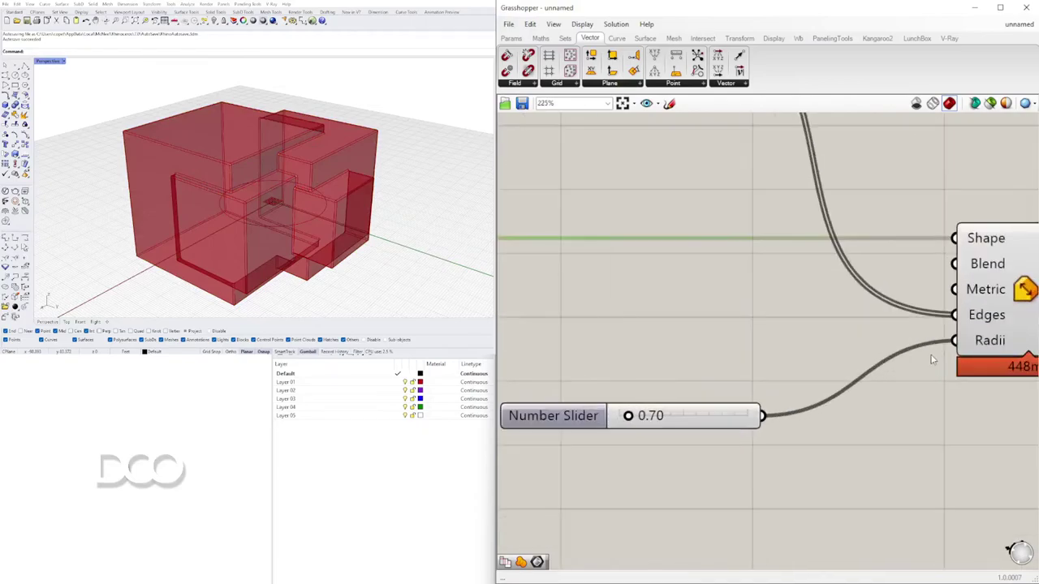
left_click(1026, 292)
scroll(609, 434, "up", 5)
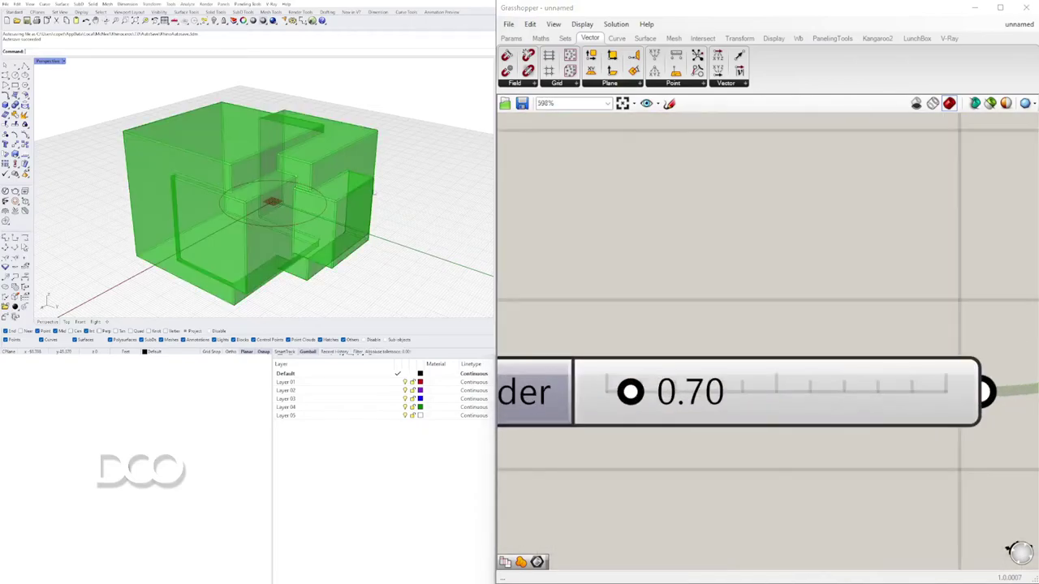
scroll(279, 196, "up", 5)
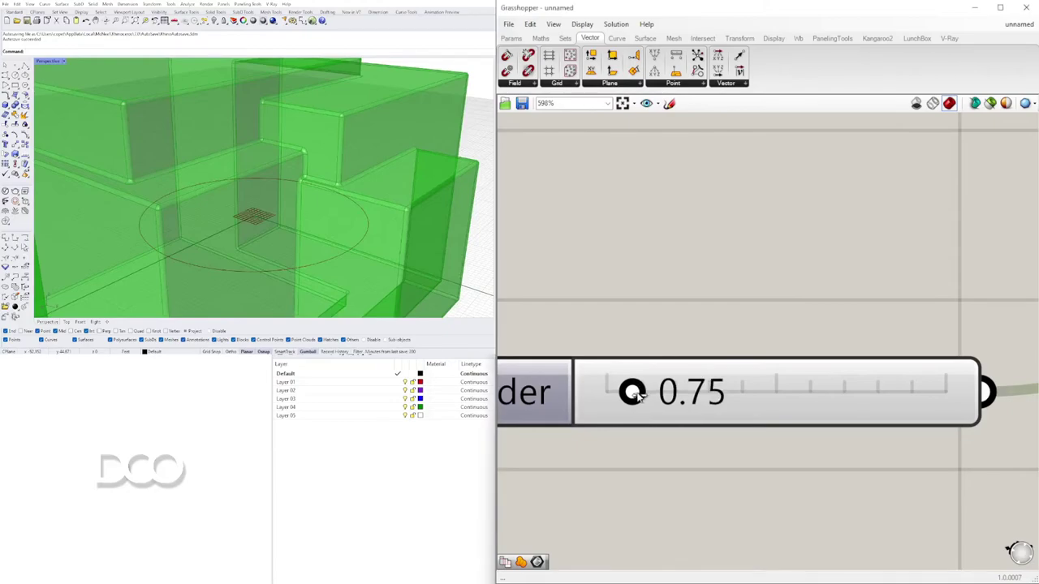
left_click_drag(649, 399, 641, 399)
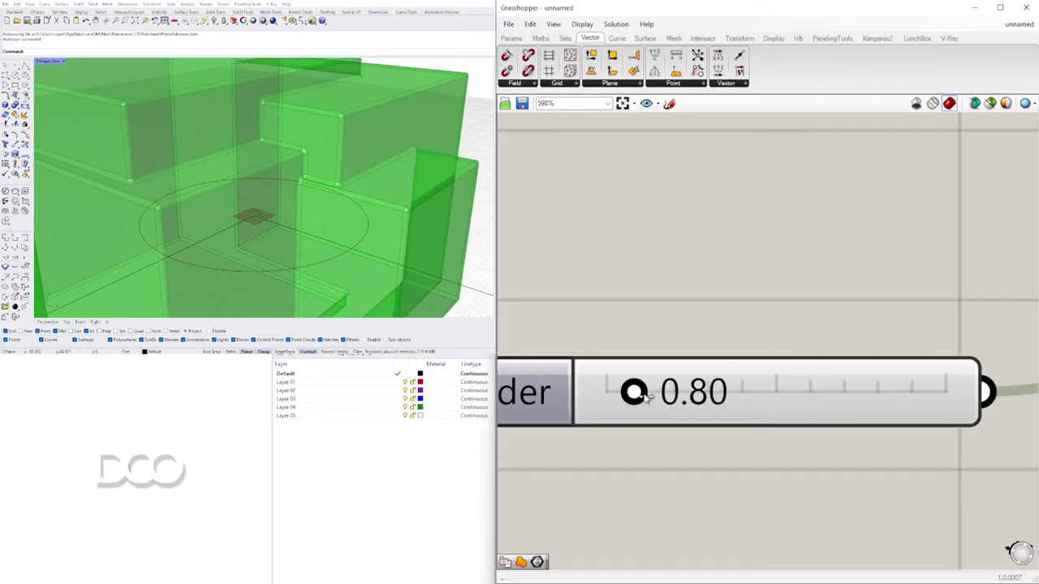
Set the Domain end slider for the random scaling to 1.86 and view the merged boxes from another side.
scroll(739, 340, "down", 10)
right_click_drag(641, 357, 723, 399)
scroll(723, 399, "up", 4)
right_click_drag(617, 345, 955, 384)
scroll(955, 384, "down", 4)
scroll(629, 402, "up", 5)
right_click_drag(597, 445, 652, 446)
scroll(623, 465, "up", 2)
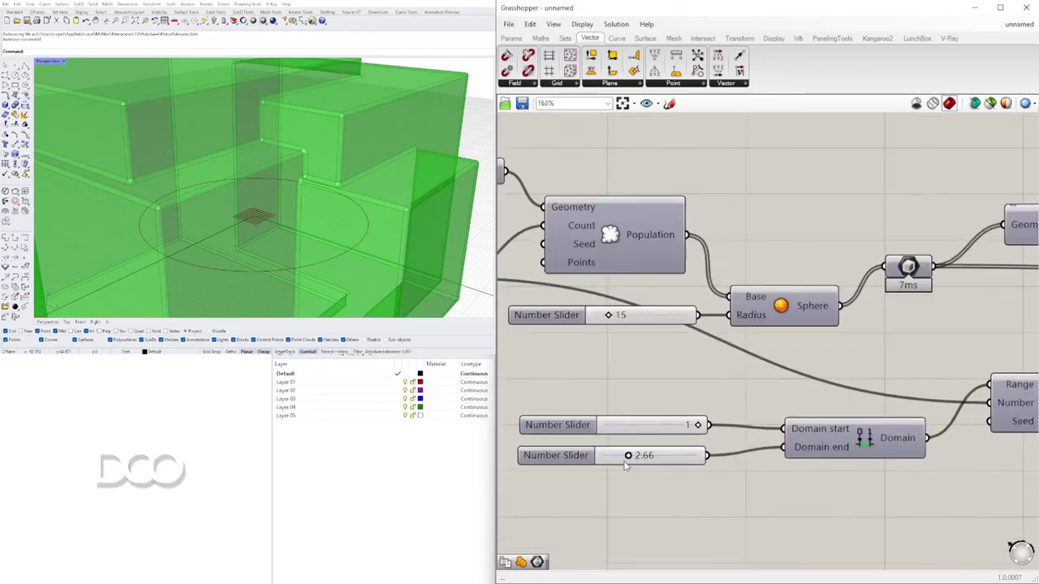
mouse_move(628, 457)
left_mouse_down()
mouse_move(609, 459)
mouse_move(625, 459)
left_mouse_up()
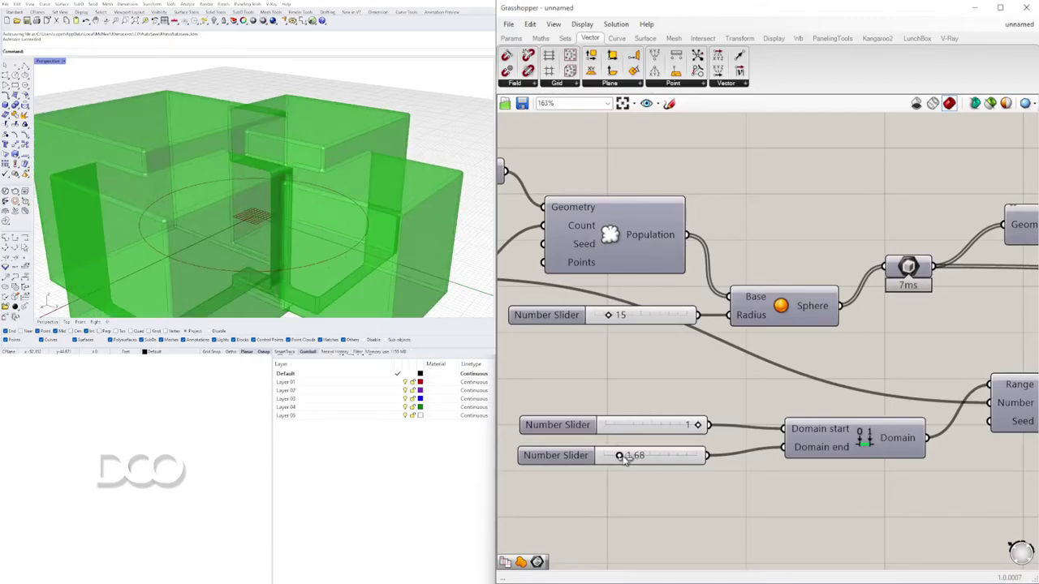
right_click_drag(381, 244, 235, 210)
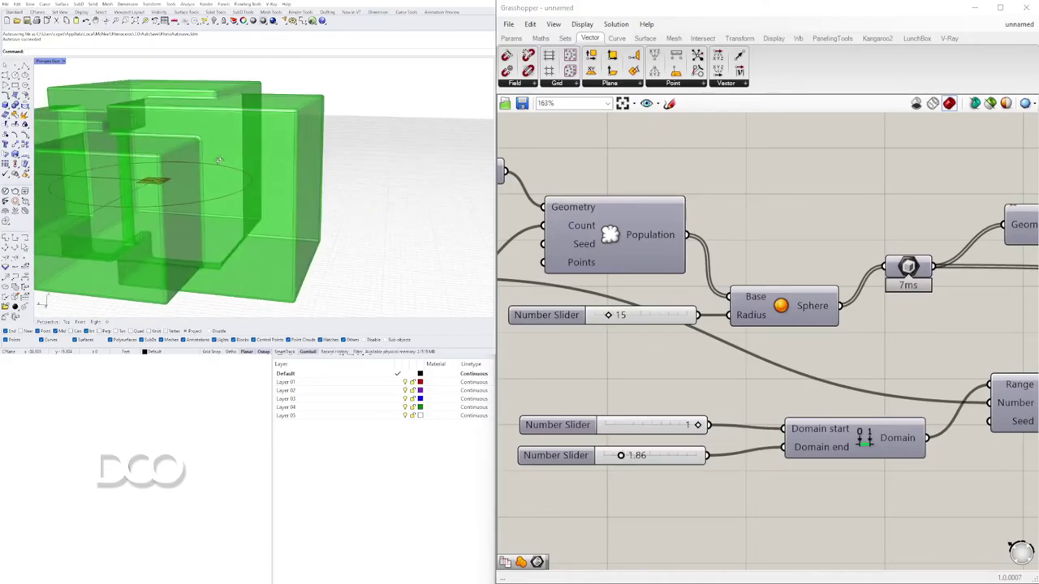
Add a number slider with value 3 and connect it to the Seed input of the Population component.
scroll(766, 270, "down", 6)
right_click_drag(767, 270, 691, 315)
scroll(742, 244, "up", 4)
right_click_drag(632, 254, 775, 309)
right_click_drag(895, 372, 773, 327)
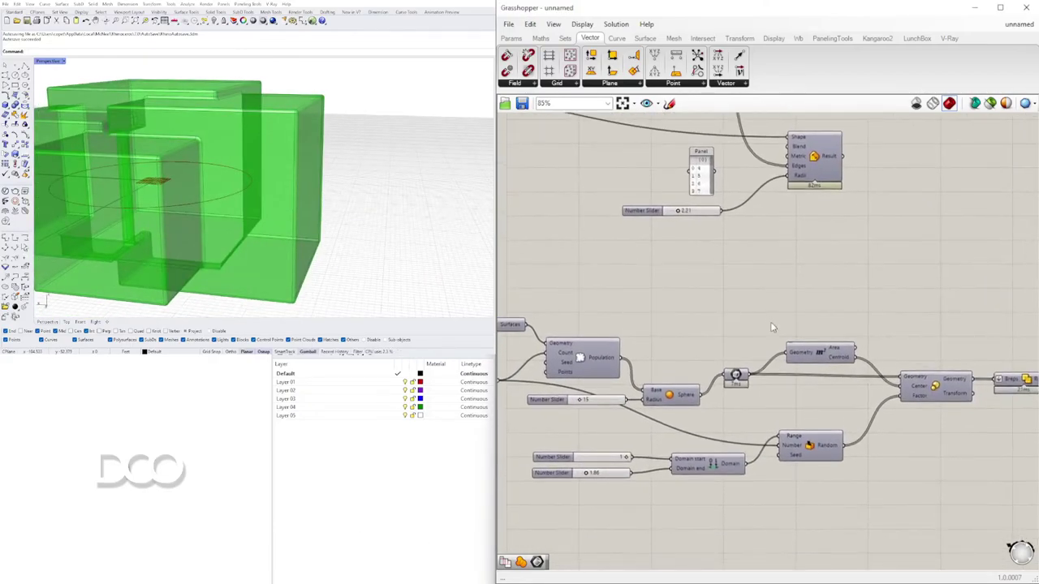
scroll(725, 331, "down", 1)
right_click_drag(625, 338, 626, 338)
scroll(649, 349, "up", 3)
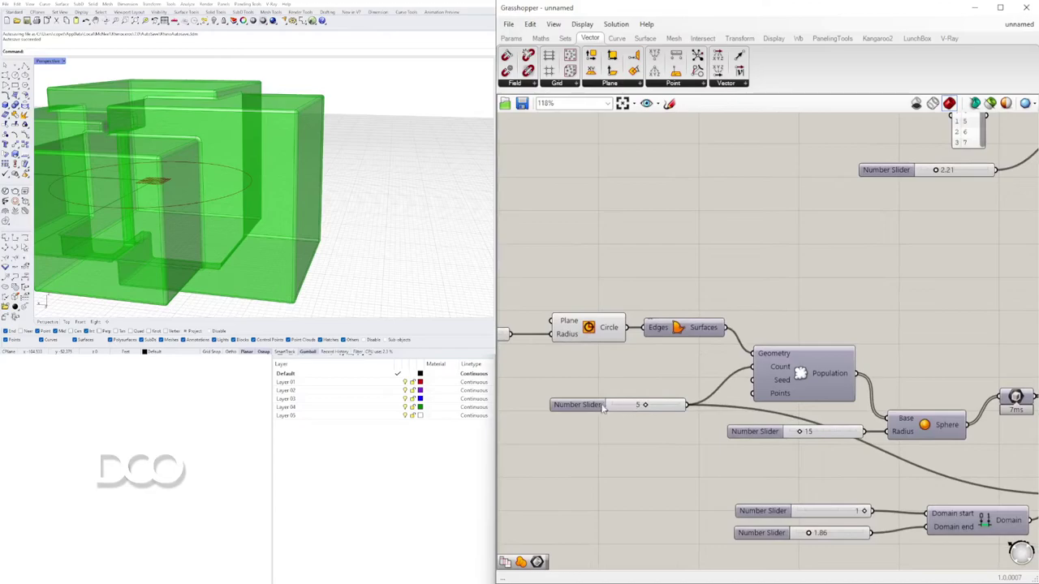
left_click_drag(596, 405, 562, 427)
double_click(552, 391)
type("3")
key("Return")
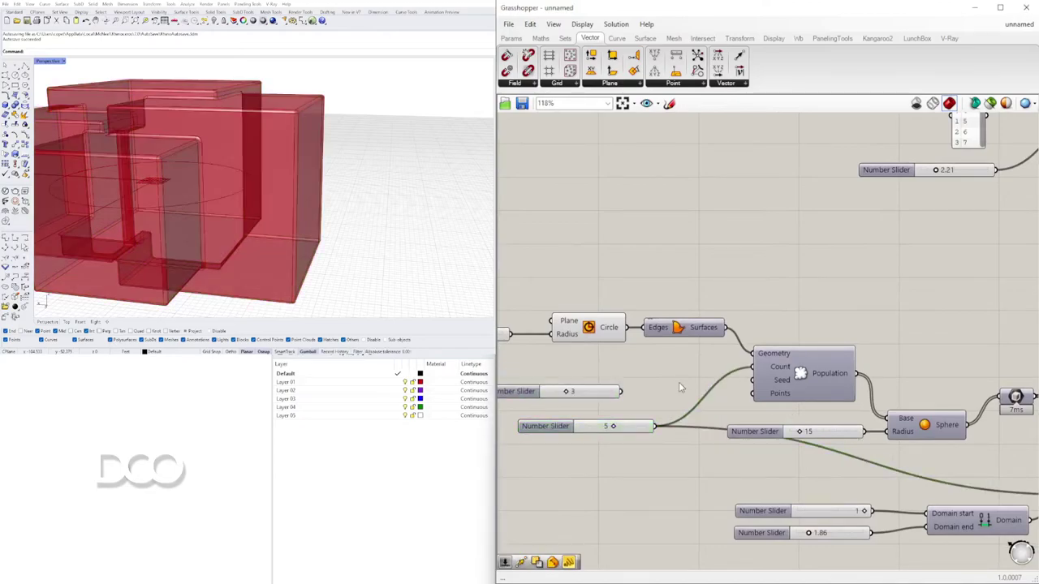
left_click_drag(621, 391, 758, 391)
right_click_drag(441, 196, 201, 187)
Set the Fillet Edge radius slider to 0.23 and examine the inner corners of the merged solid up close.
scroll(255, 173, "down", 4)
scroll(205, 188, "up", 4)
scroll(811, 309, "down", 5)
scroll(925, 333, "up", 5)
right_click_drag(974, 357, 649, 382)
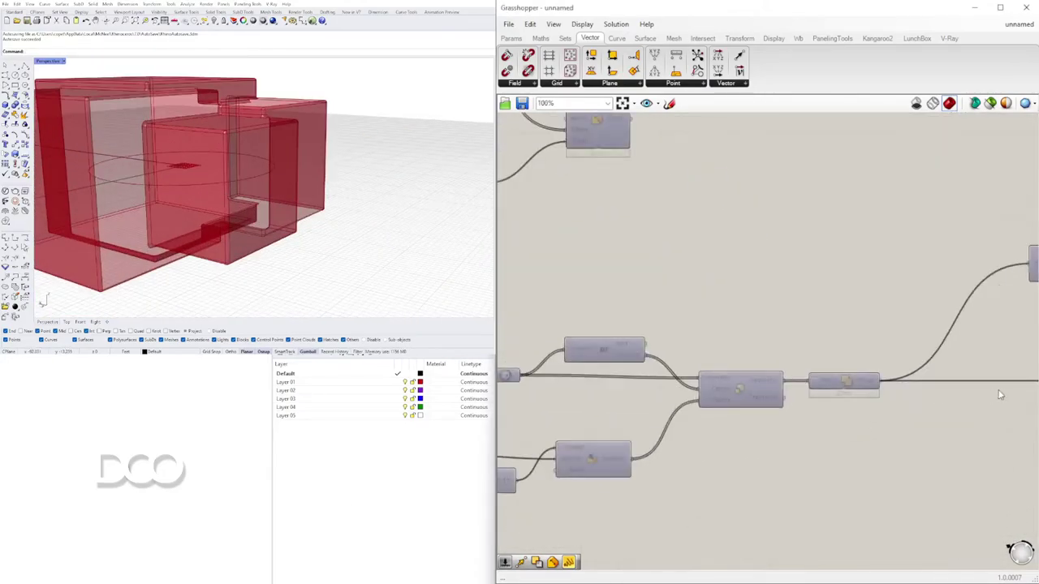
right_click_drag(999, 395, 674, 388)
scroll(819, 370, "down", 2)
right_click_drag(820, 369, 633, 364)
scroll(693, 465, "up", 6)
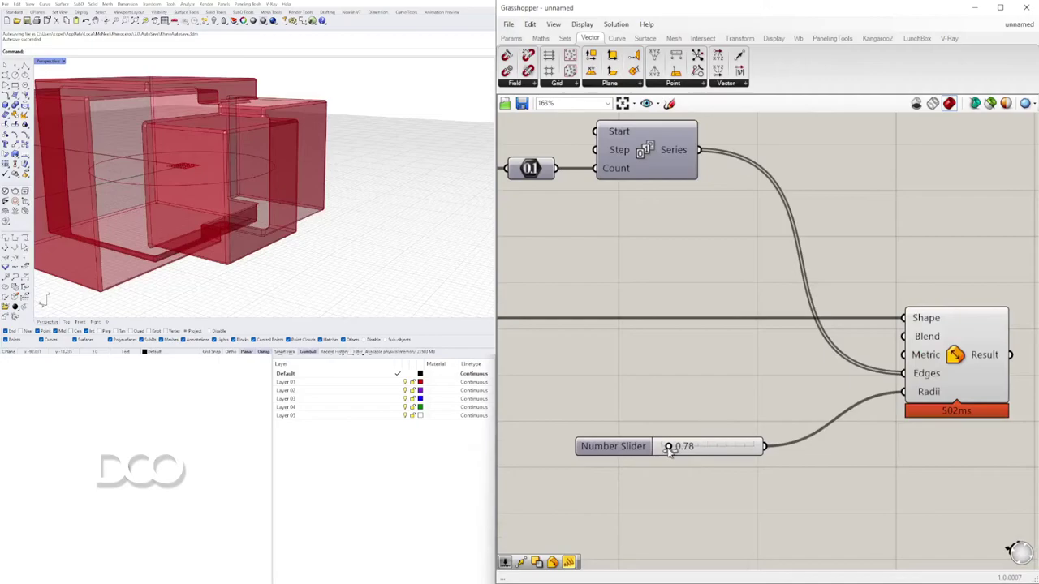
left_click_drag(669, 447, 663, 450)
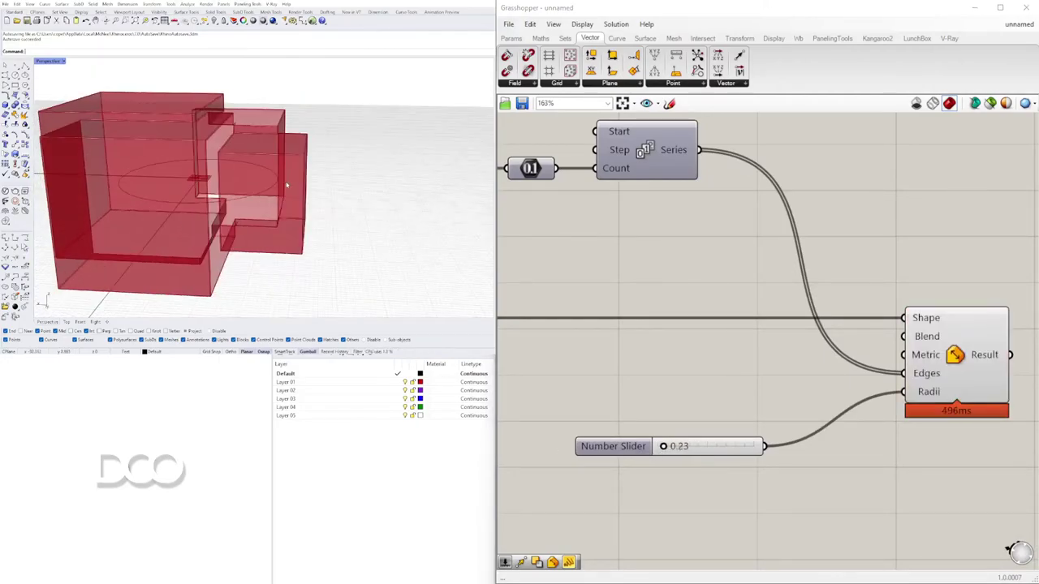
scroll(285, 185, "down", 3)
right_click_drag(285, 185, 260, 195)
scroll(241, 213, "up", 4)
scroll(260, 195, "up", 4)
scroll(725, 286, "down", 4)
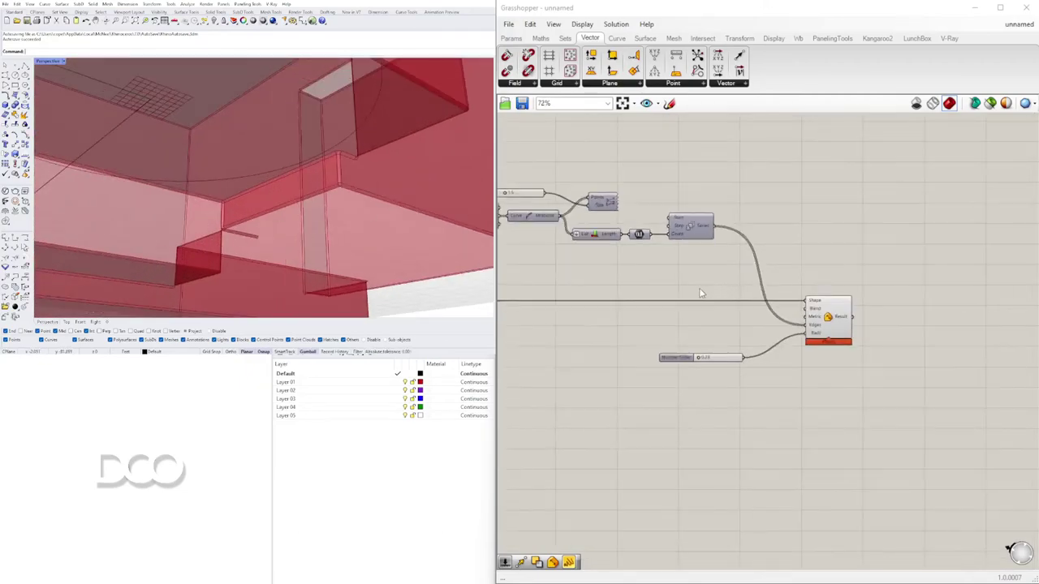
Move the group from Deconstruct Brep to Series closer to the Solid Union component.
scroll(689, 264, "up", 1)
right_click_drag(686, 258, 893, 307)
scroll(844, 308, "down", 1)
left_click_drag(973, 328, 653, 197)
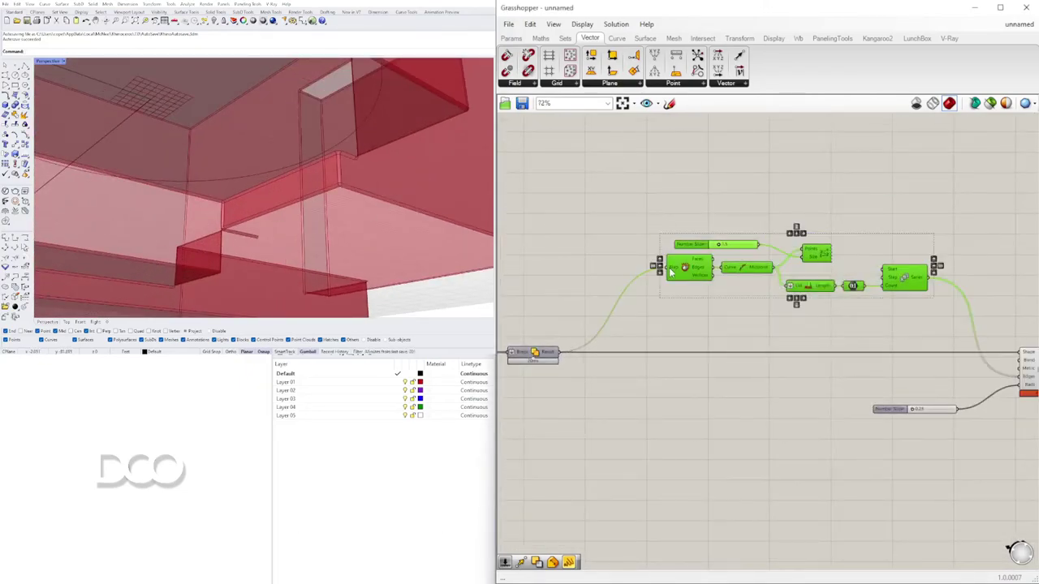
left_click_drag(670, 272, 622, 318)
left_click(682, 245)
Temporarily preview the Solid Union geometry to compare it with the filleted result, and hide it again.
scroll(790, 265, "down", 2)
right_click_drag(789, 266, 826, 264)
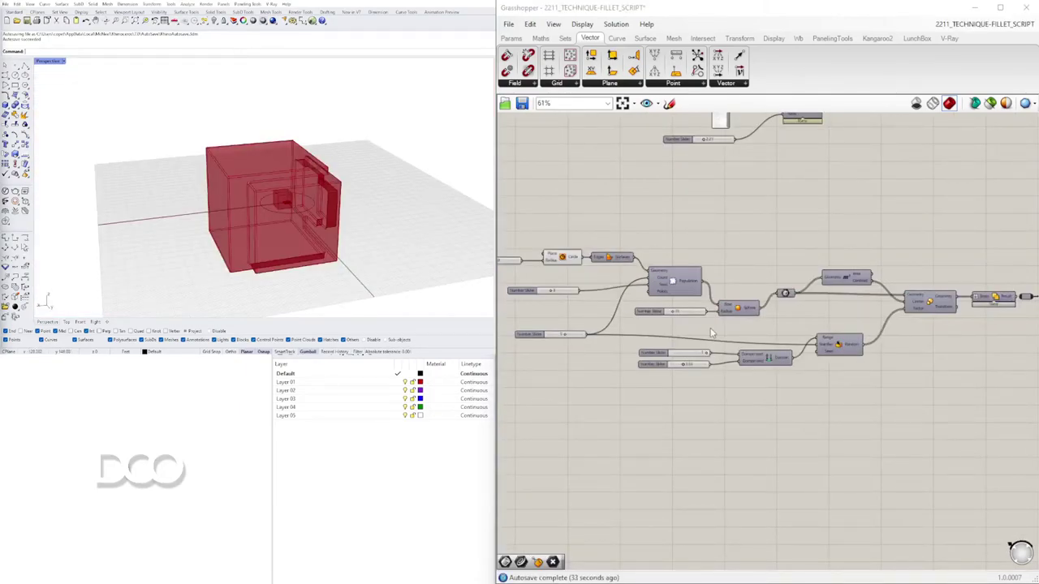
scroll(752, 209, "down", 2)
right_click_drag(751, 210, 766, 283)
scroll(636, 337, "up", 5)
right_click_drag(637, 333, 698, 312)
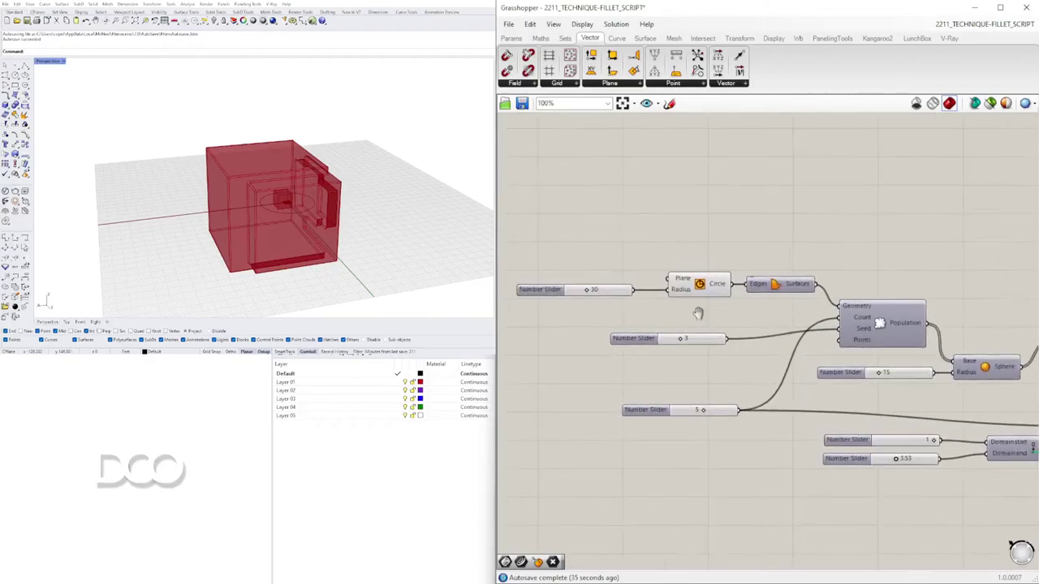
scroll(799, 337, "down", 2)
right_click_drag(799, 338, 452, 322)
right_click_drag(858, 306, 784, 309)
right_click(815, 342)
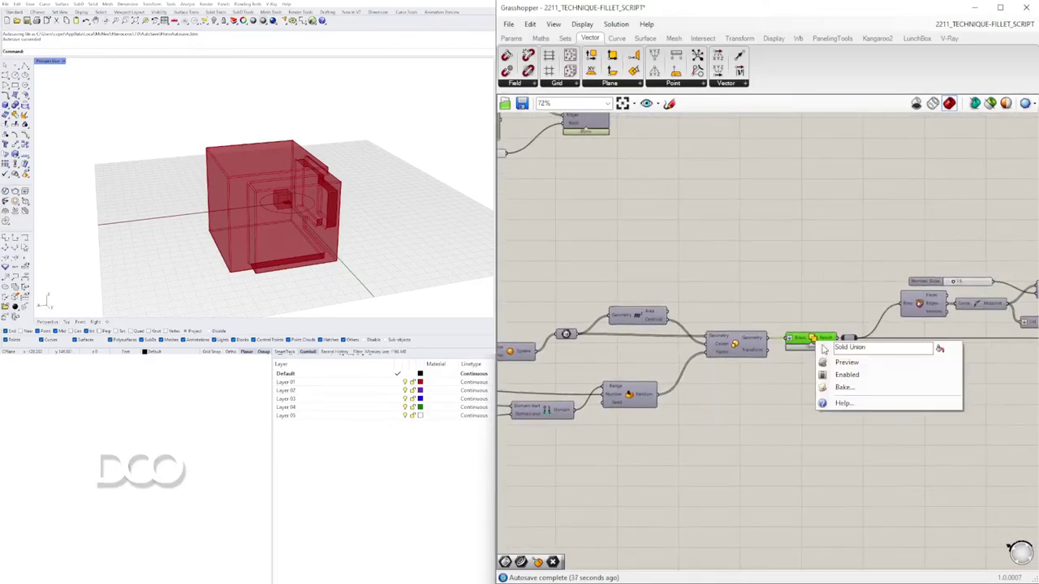
left_click(837, 364)
right_click_drag(389, 190, 285, 173)
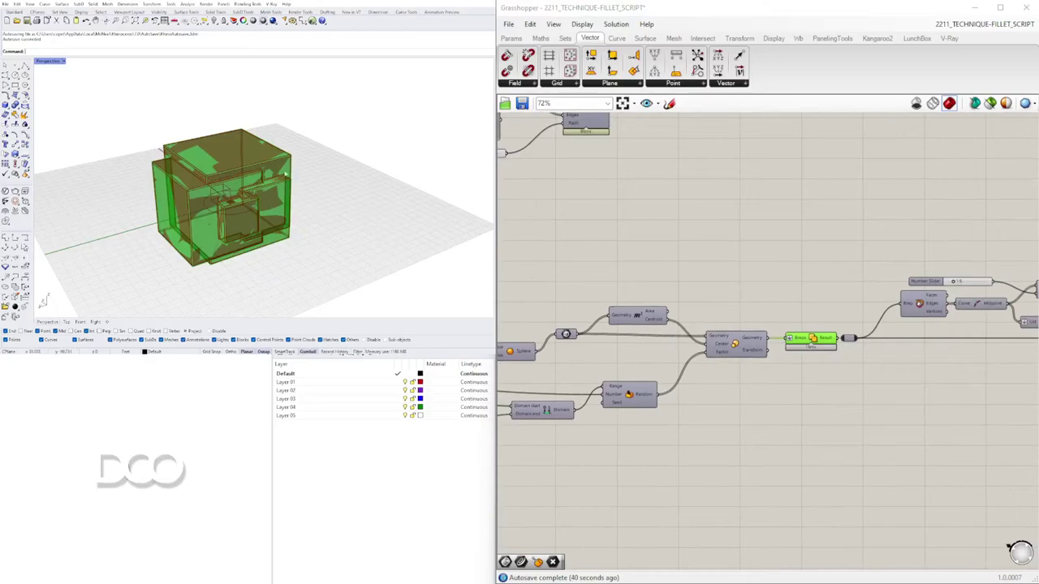
right_click(820, 342)
left_click(834, 359)
Add a second Circle component (plane and radius) above the existing circle of the box definition.
scroll(673, 314, "down", 3)
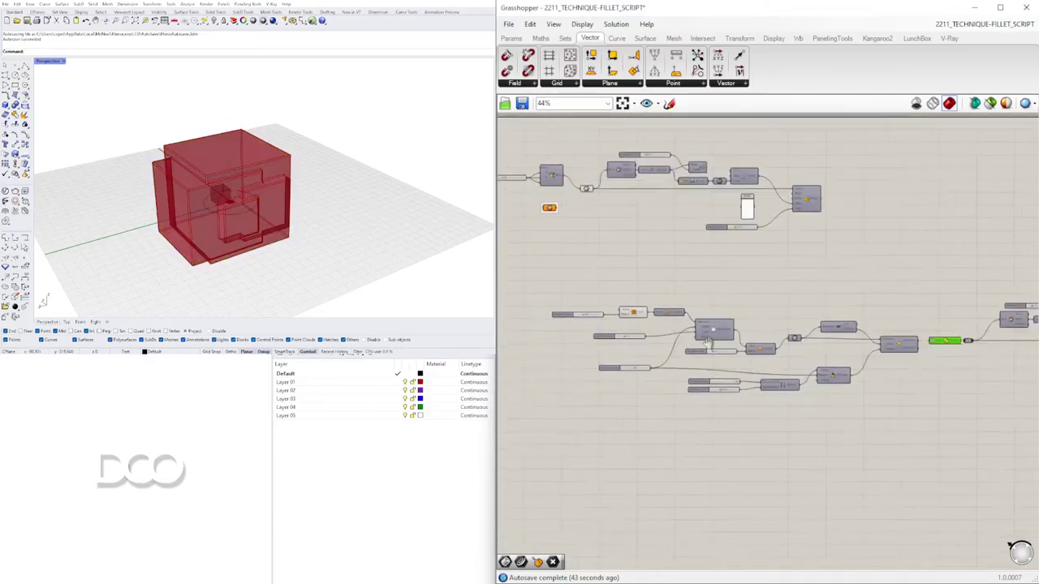
scroll(673, 313, "up", 3)
double_click(722, 299)
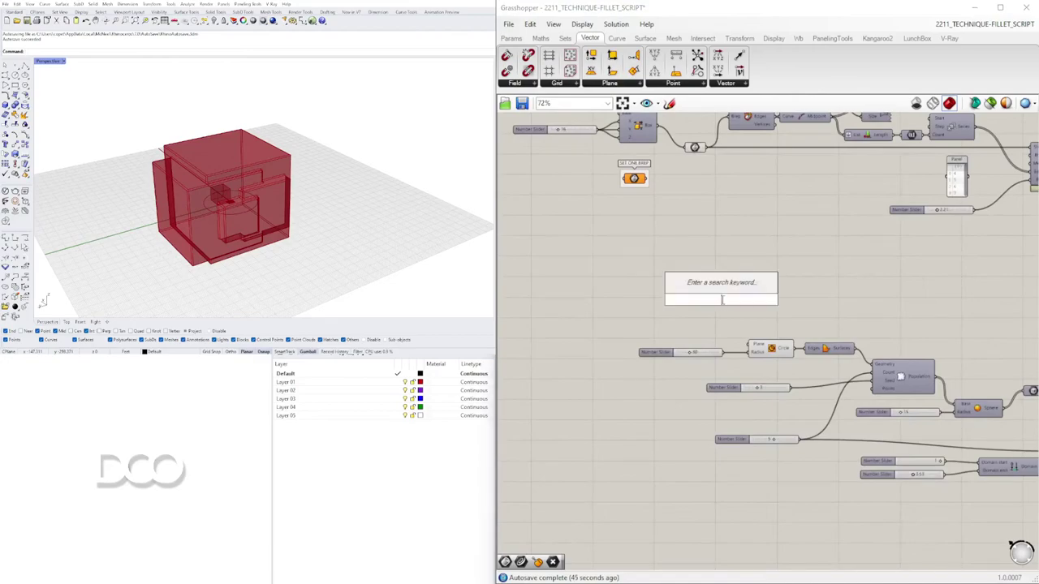
type("CIR")
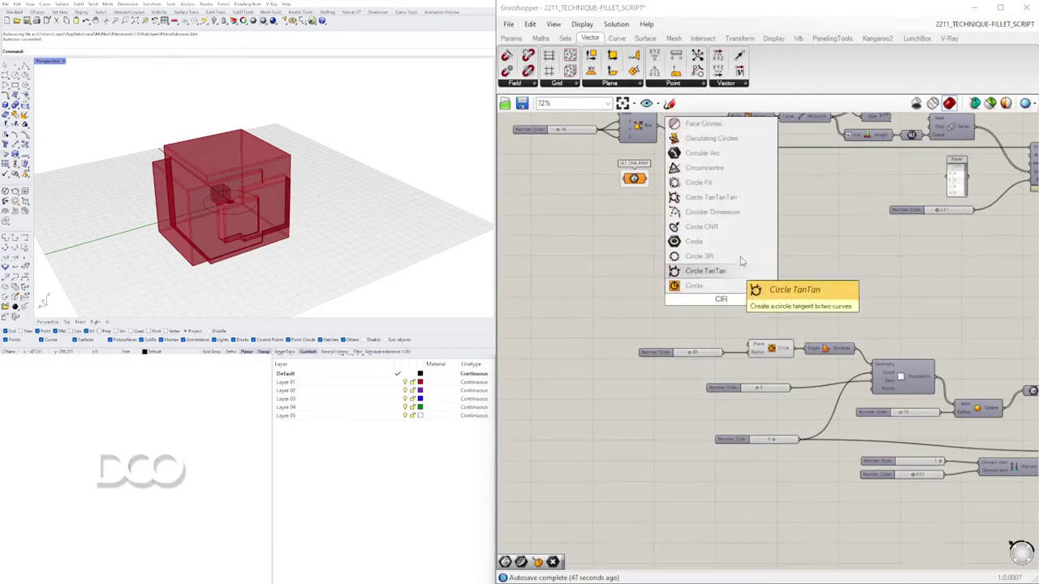
left_click(706, 286)
Add an Extrude component beside the new Circle and connect the Circle output to its Base input.
double_click(795, 296)
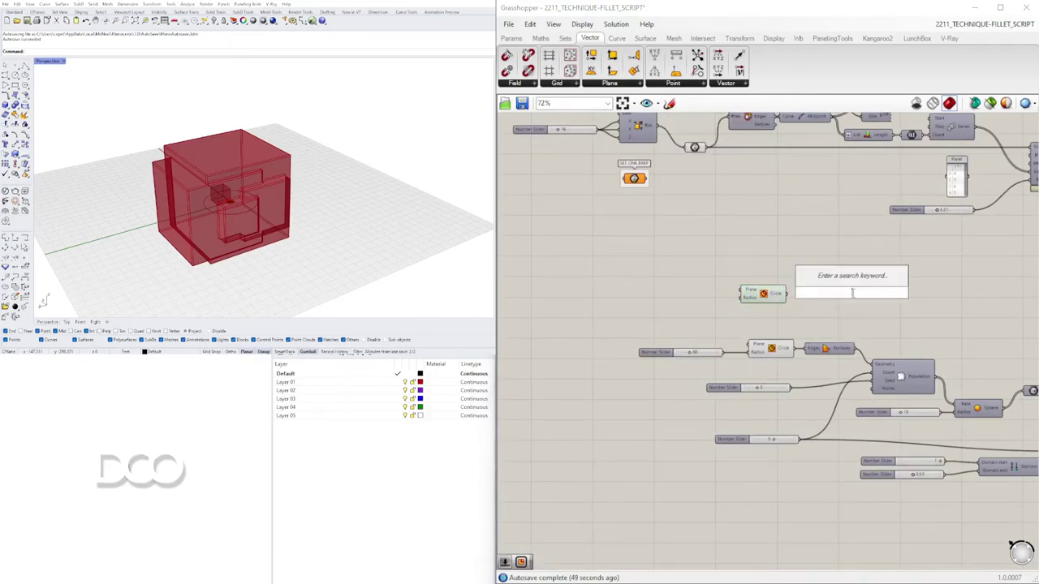
type("extrude")
key("Return")
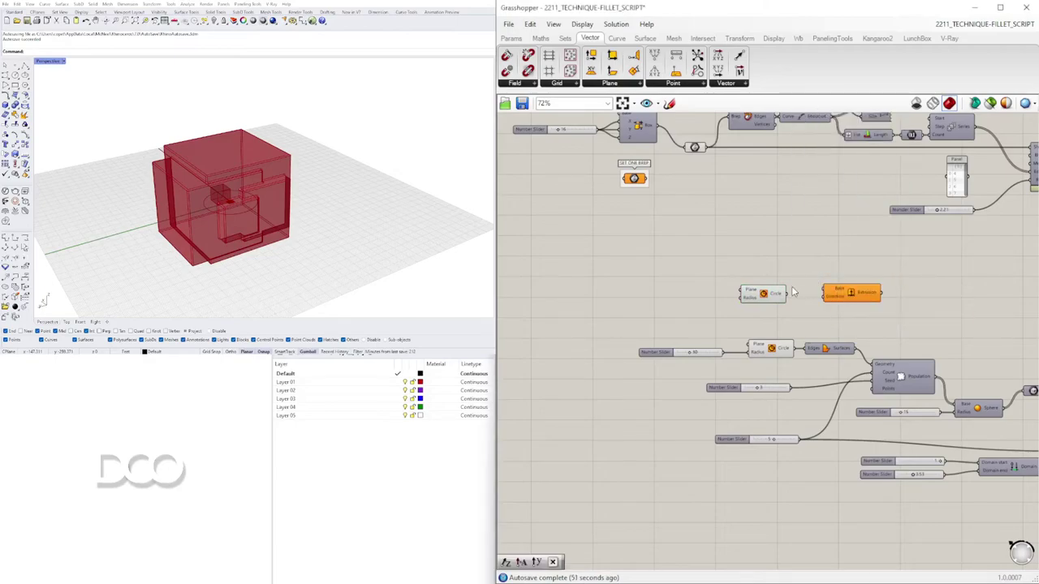
left_click_drag(787, 294, 824, 289)
left_click_drag(856, 293, 880, 273)
Add a Unit Z vector component and connect it to the Direction input of Extrude.
double_click(779, 269)
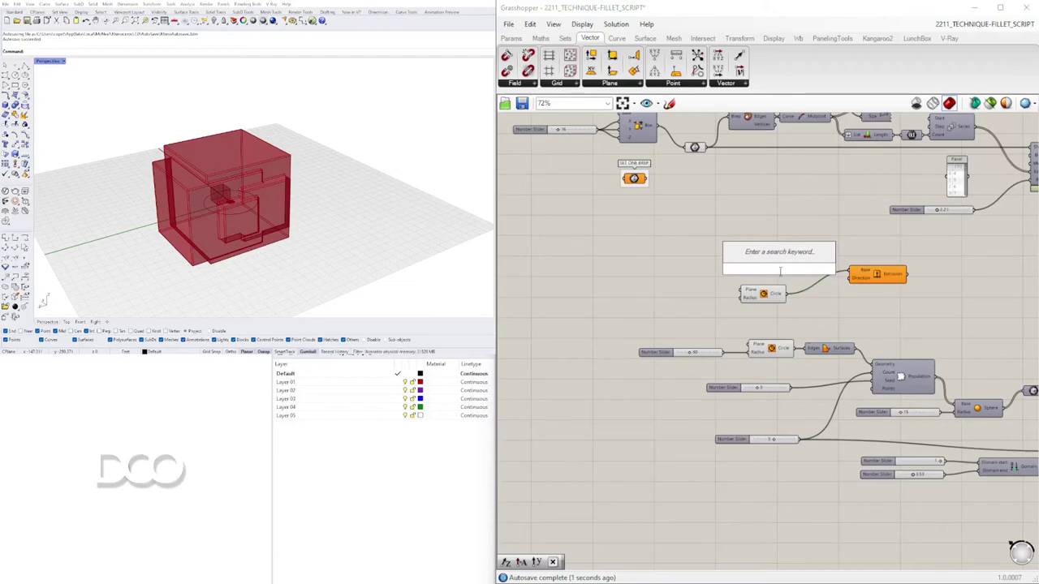
type("z")
key("Return")
left_click_drag(809, 269, 850, 281)
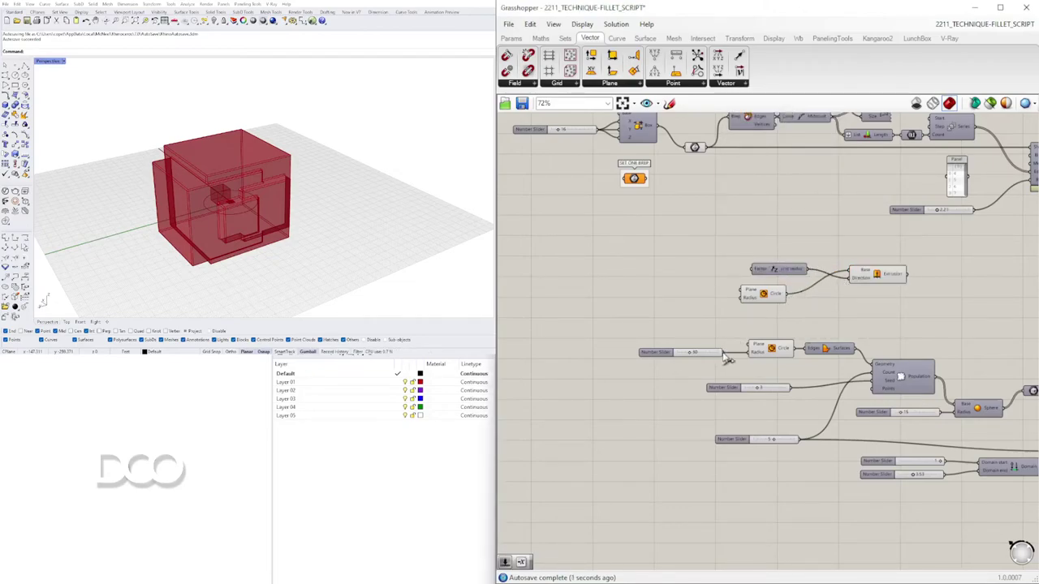
Connect the existing circle radius slider to the new Circle's Radius and the Unit Z Factor, and move the slider away to make room.
left_click_drag(724, 354, 740, 299)
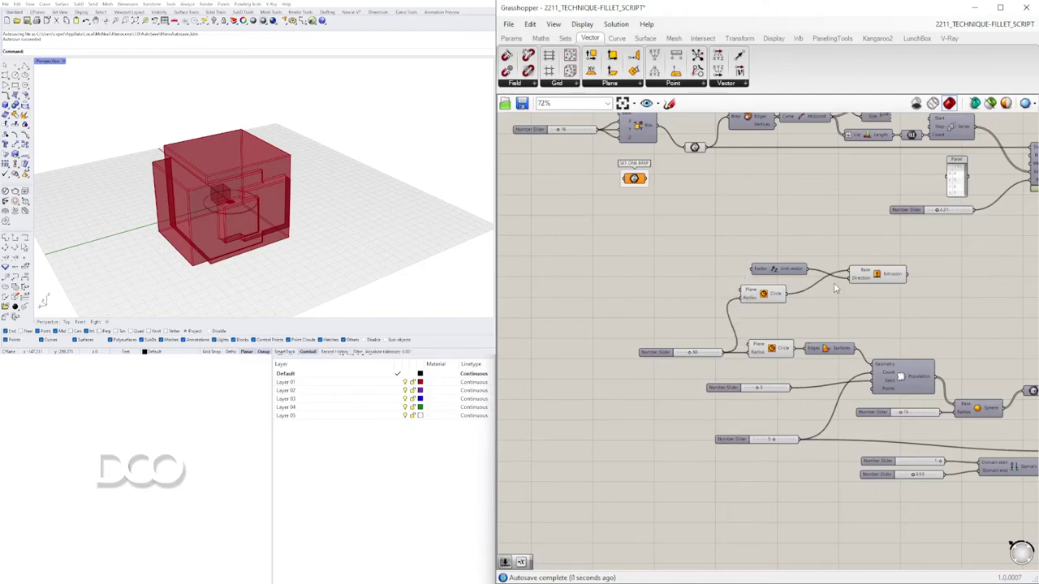
left_click_drag(724, 353, 752, 270)
left_click_drag(654, 350, 589, 351)
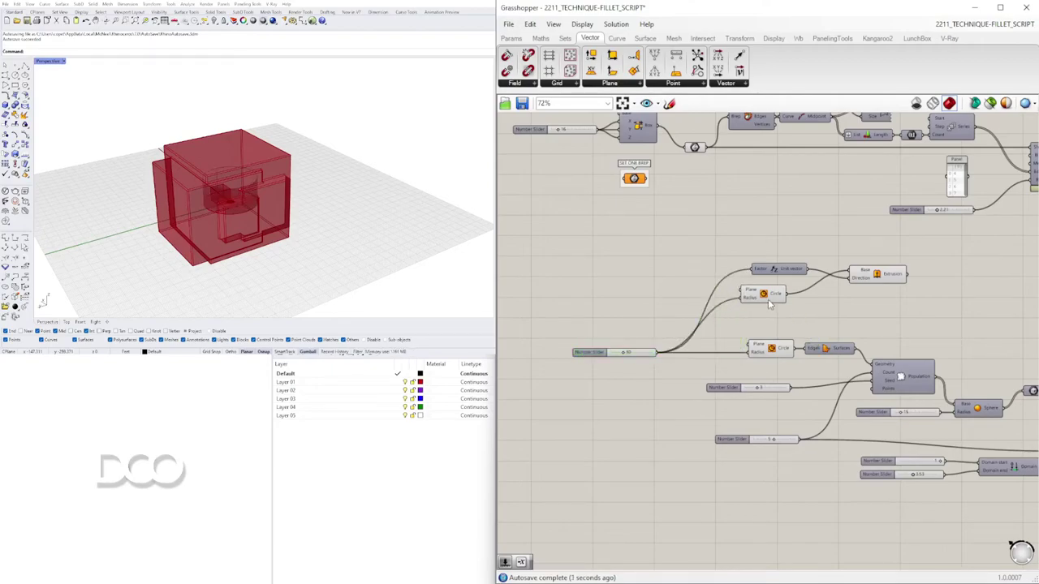
Arrange the new Circle, Unit Z and Extrude components in a compact group above the original circle.
left_click_drag(771, 302, 772, 323)
left_click_drag(779, 268, 773, 298)
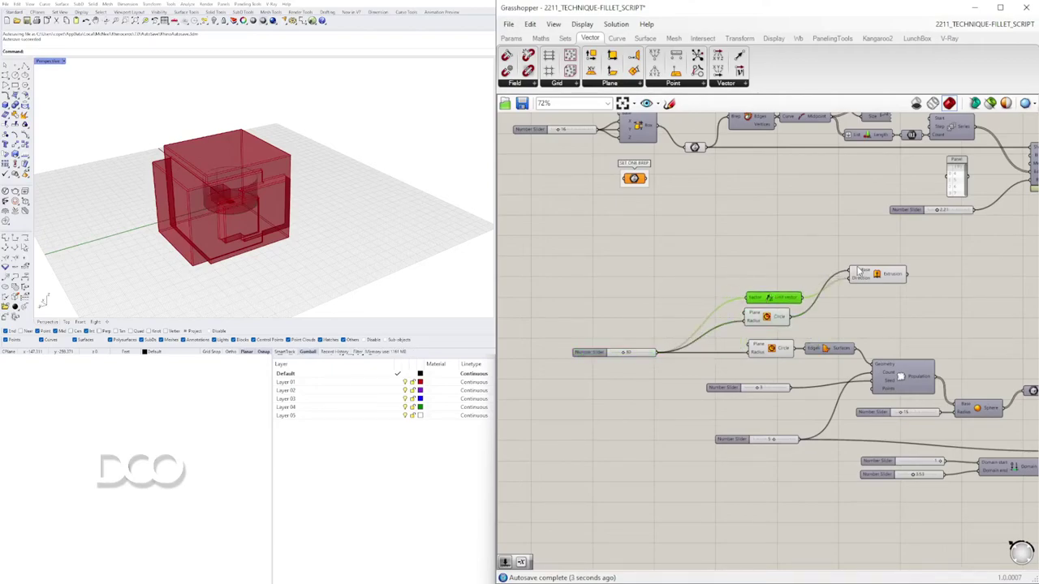
mouse_move(872, 276)
left_mouse_down()
mouse_move(840, 307)
mouse_move(850, 307)
left_mouse_up()
left_click(857, 281)
Hide the geometry of the components from Deconstruct Brep through Fillet Edge in the box definition.
scroll(856, 281, "down", 3)
right_click_drag(999, 304, 661, 311)
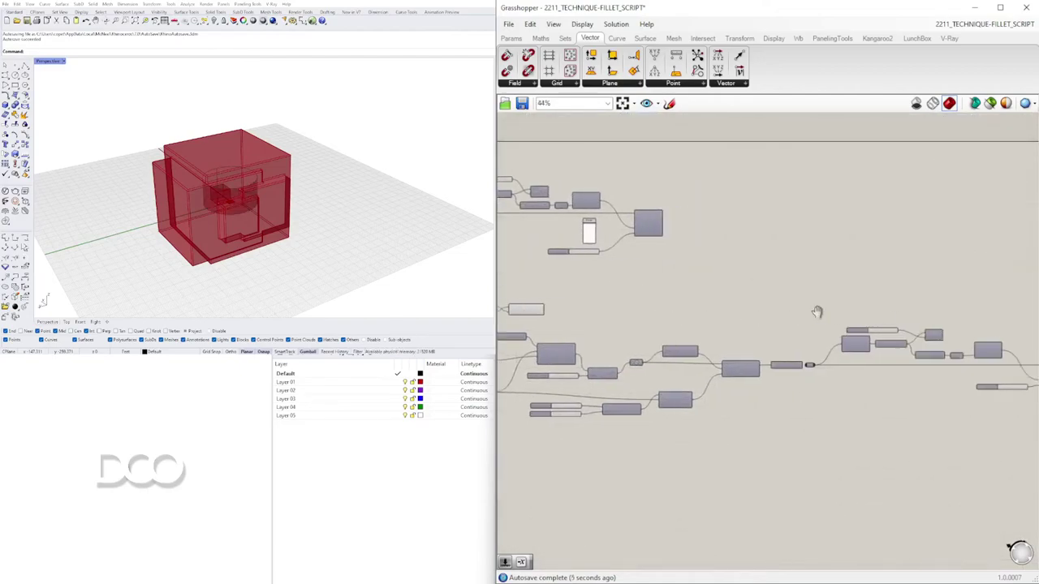
right_click_drag(1031, 316, 718, 322)
right_click_drag(723, 377, 968, 357)
right_click_drag(870, 378, 741, 369)
left_click_drag(900, 400, 662, 292)
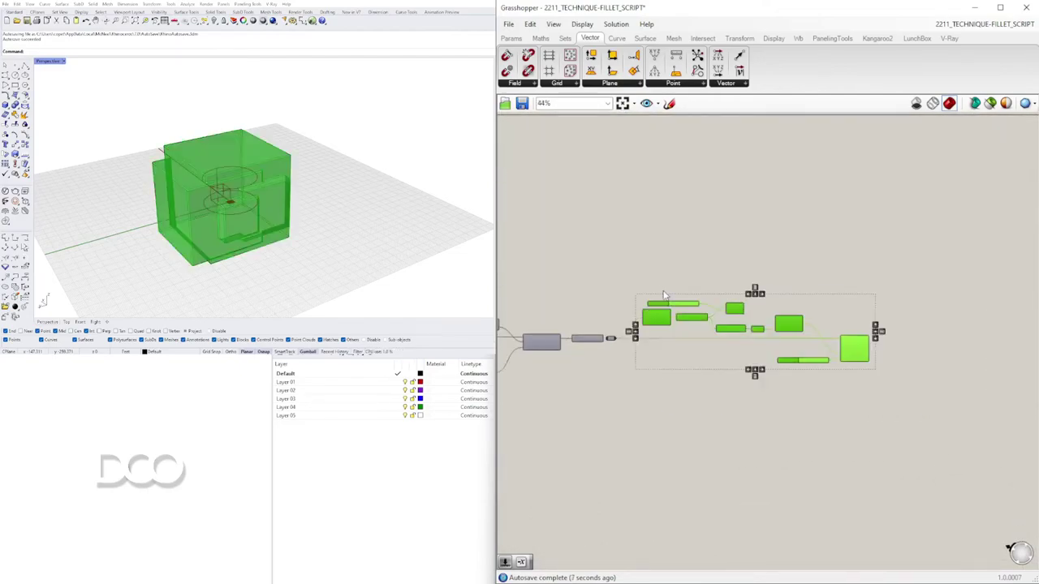
middle_click(665, 285)
Add a Cap Holes component and connect the Extrude output to its Brep input.
scroll(749, 290, "up", 5)
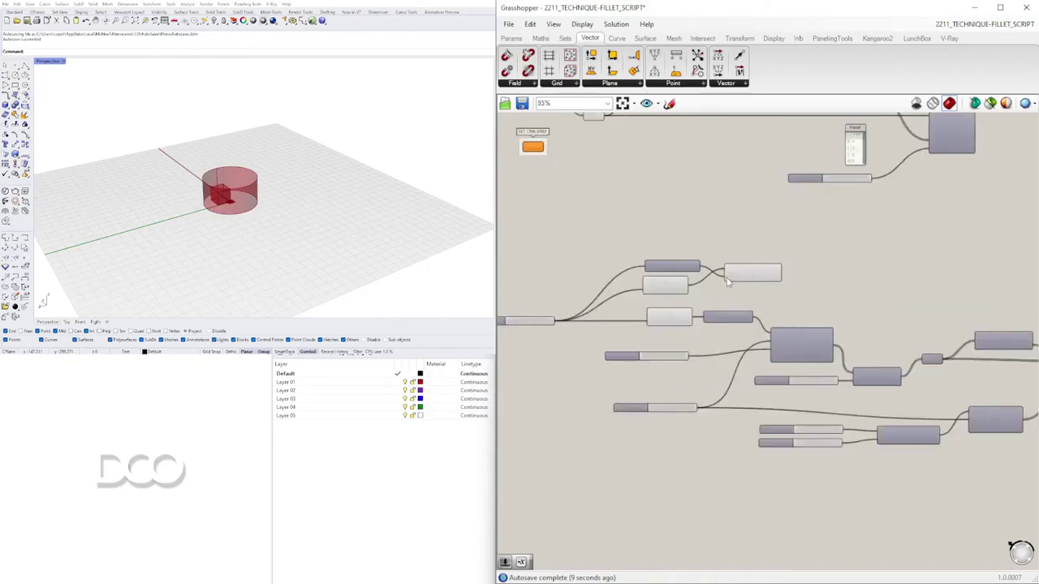
left_click(775, 274)
scroll(827, 280, "up", 3)
double_click(827, 278)
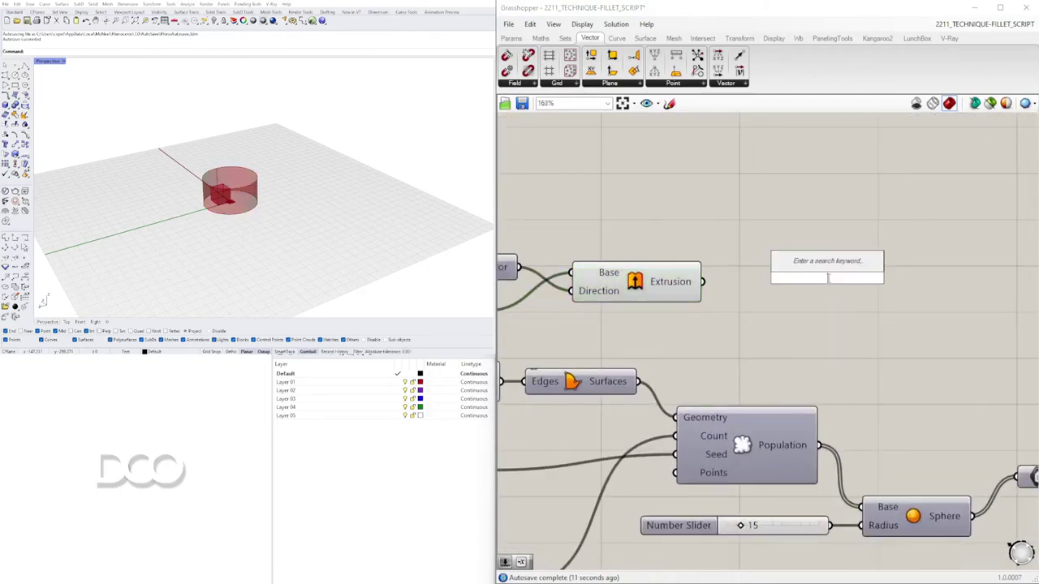
type("CAP")
key("Return")
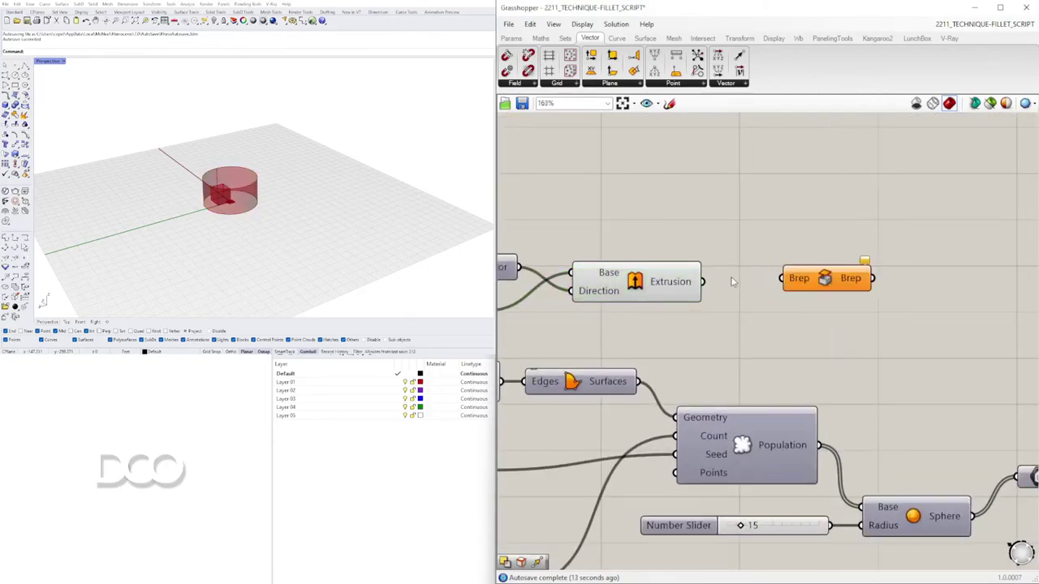
left_click_drag(704, 282, 768, 283)
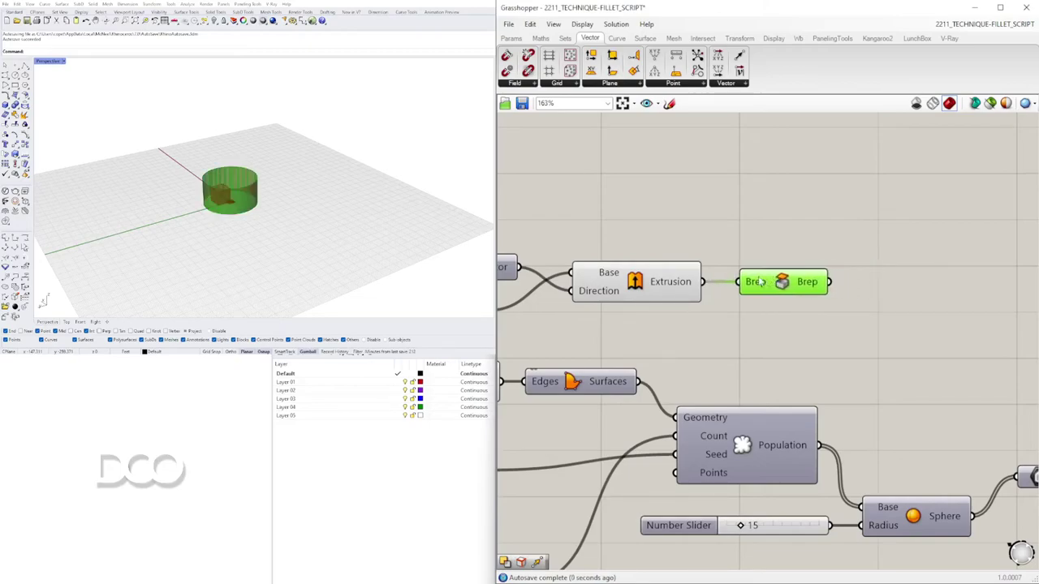
Hide the Extrude component's preview and select Cap Holes to inspect the capped cylinder in the viewport.
left_click(657, 284)
right_click(658, 284)
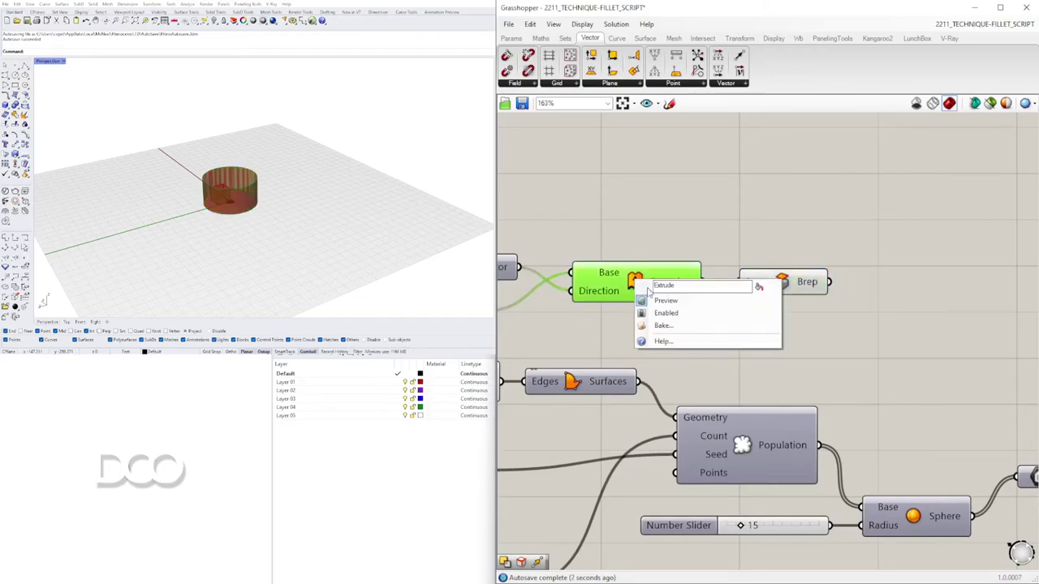
left_click(664, 302)
left_click(748, 218)
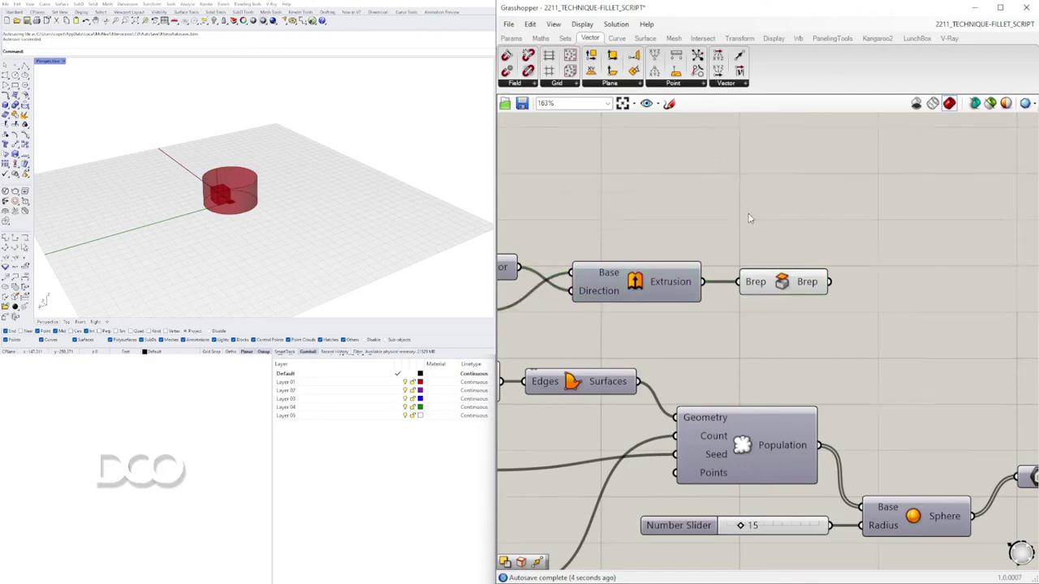
scroll(704, 286, "down", 3)
left_click(743, 285)
right_click_drag(251, 212, 249, 163)
scroll(244, 213, "up", 6)
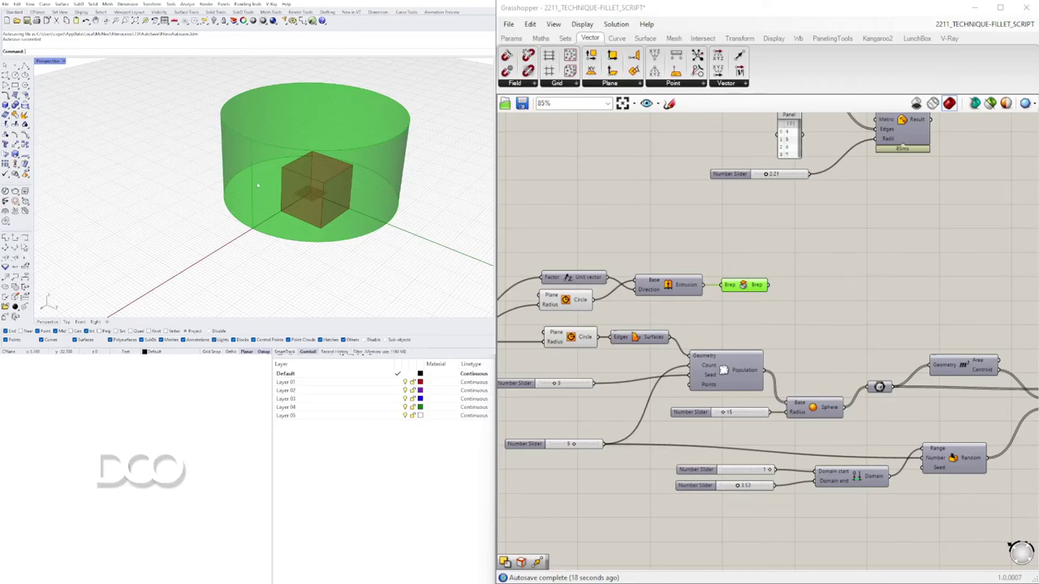
Duplicate the single-box fillet chain from its Geometry parameter through Fillet Edge and place the copy in free canvas space beside it.
scroll(666, 214, "down", 1)
scroll(718, 246, "up", 1)
scroll(841, 322, "down", 2)
right_click_drag(879, 238, 950, 321)
left_click_drag(1020, 157, 598, 306)
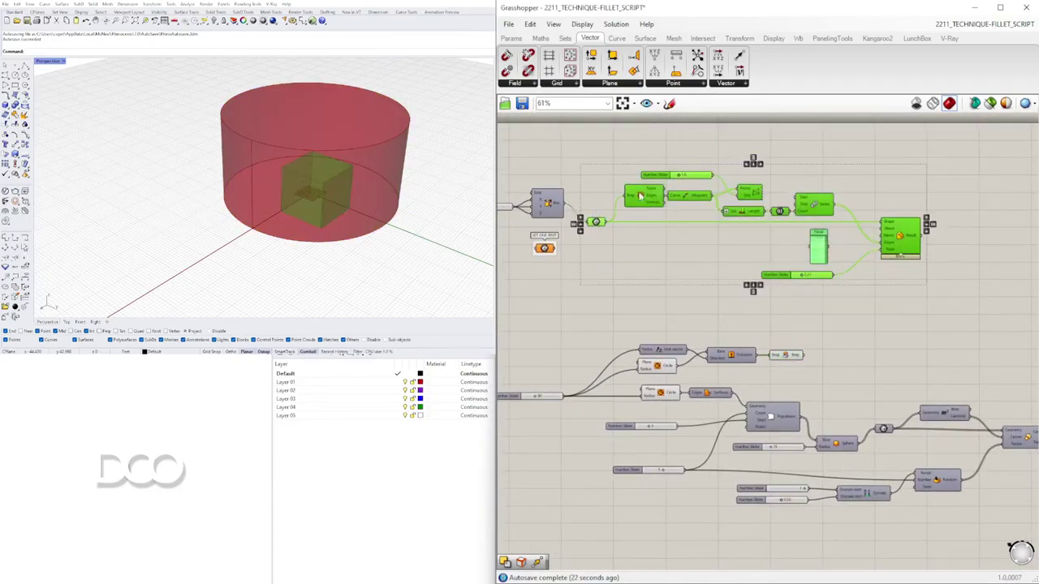
scroll(703, 233, "down", 2)
right_click_drag(703, 228, 646, 191)
left_click_drag(641, 185, 843, 251, "alt")
right_click_drag(893, 287, 792, 271)
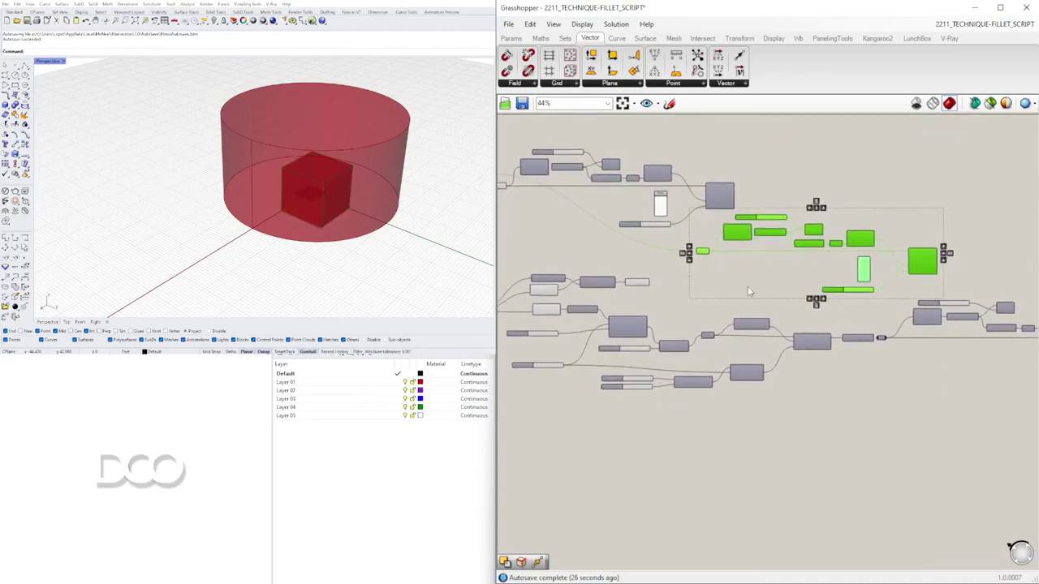
Connect the Cap Holes output to the copied Geometry parameter and preview the copied Fillet Edge result.
scroll(749, 293, "up", 3)
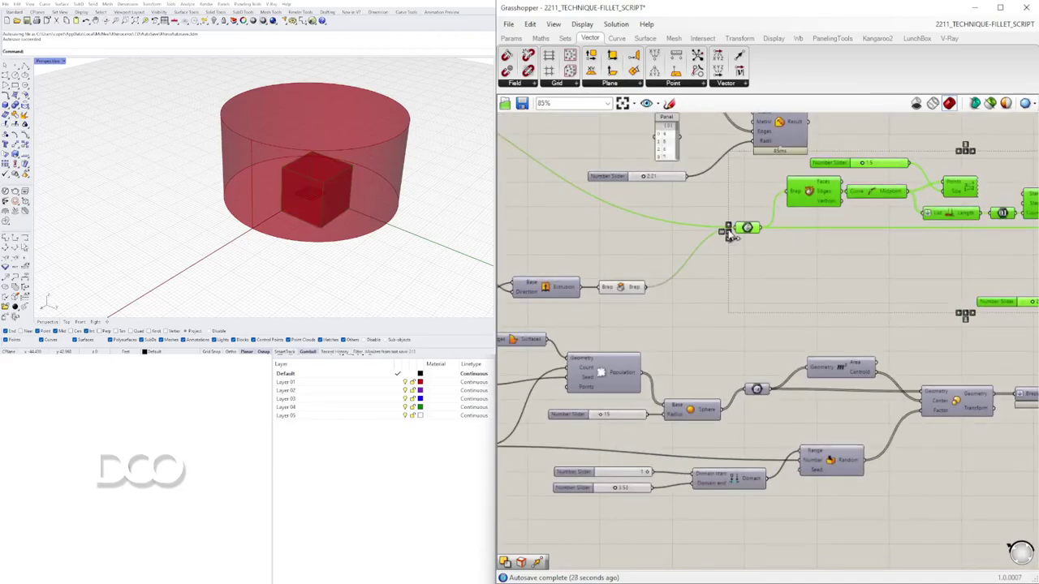
left_click_drag(729, 233, 730, 234)
right_click_drag(966, 282, 703, 286)
left_click(735, 276)
left_click(904, 256)
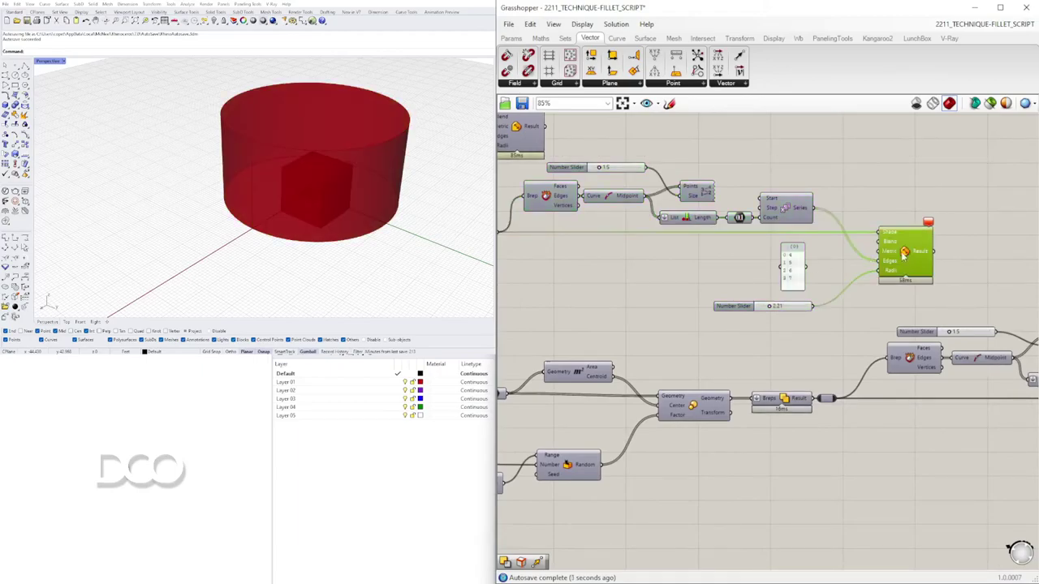
right_click(905, 253)
left_click(933, 253)
Lower the copied Fillet Edge's radius slider to 0.66 and check the cylinder in the viewport.
scroll(775, 304, "up", 5)
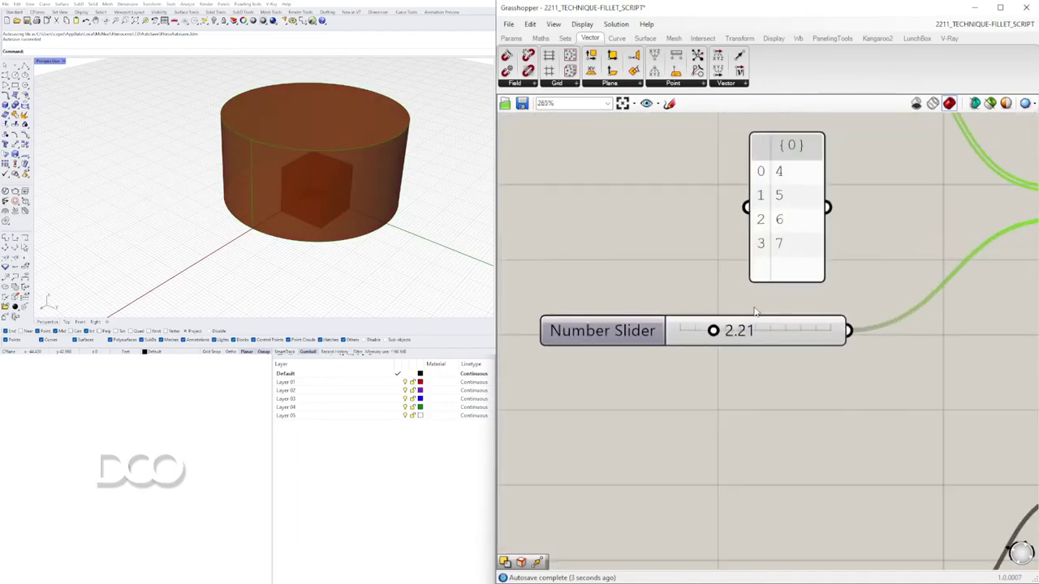
scroll(755, 311, "up", 2)
left_click_drag(714, 337, 683, 338)
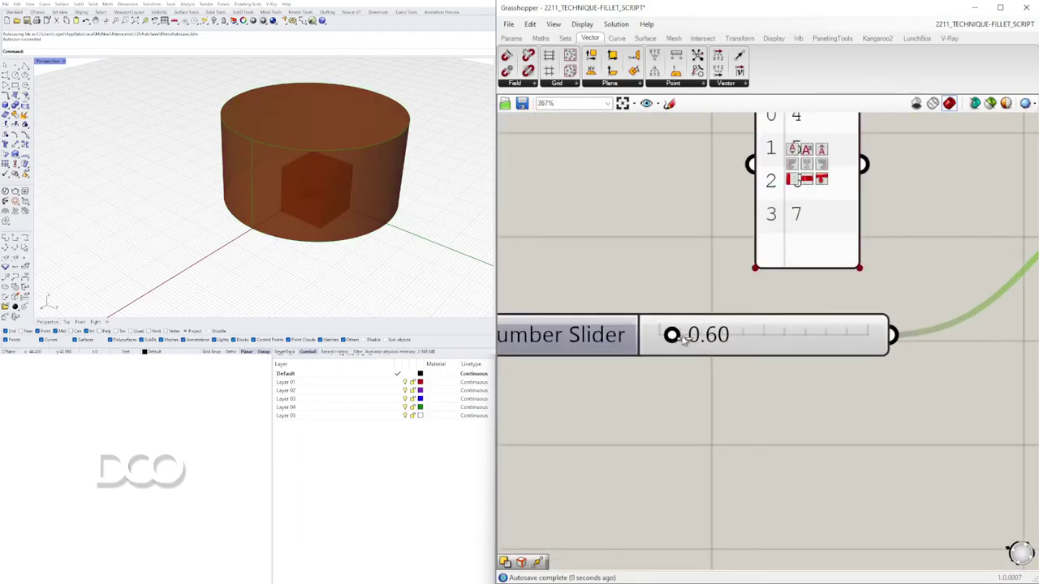
scroll(754, 328, "down", 5)
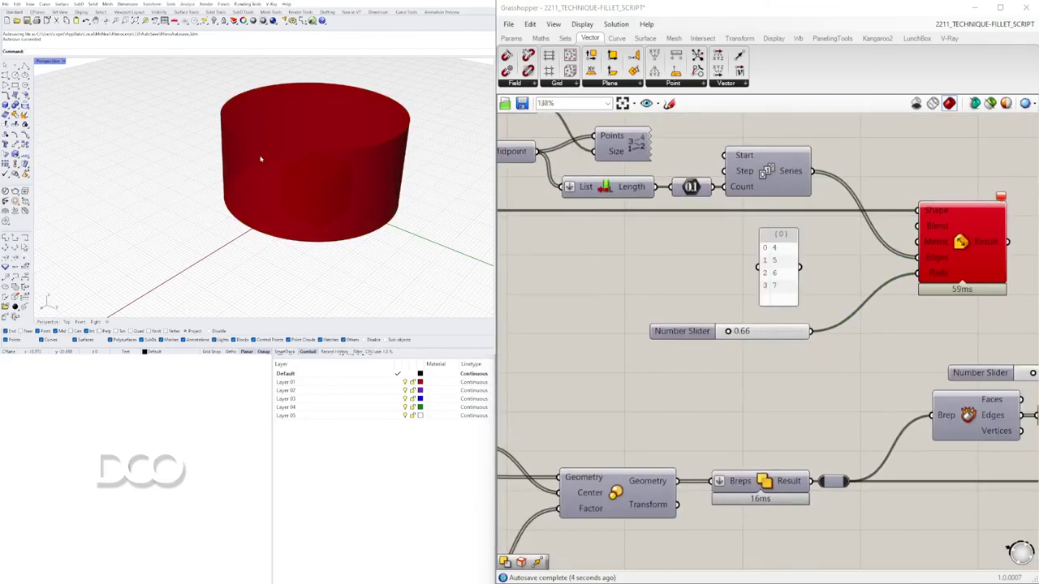
scroll(705, 313, "down", 4)
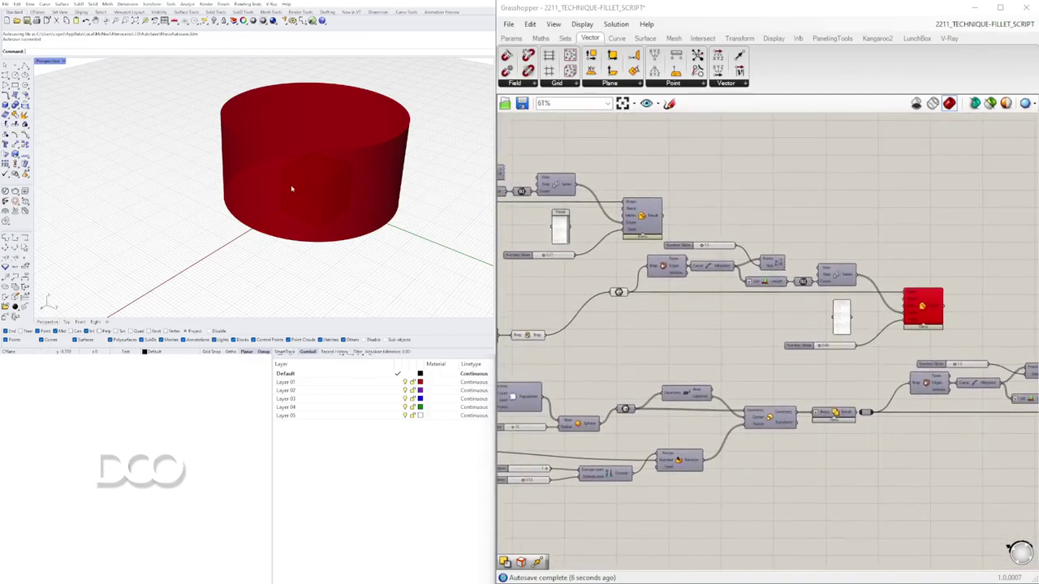
scroll(941, 350, "down", 4)
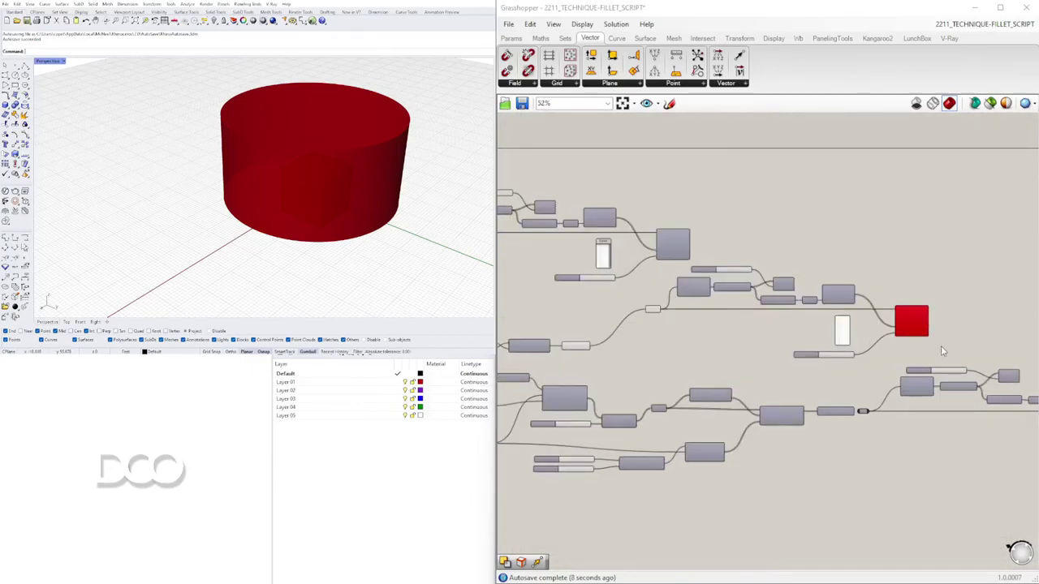
Delete the copied fillet chain together with the upper Circle, Unit Z, Extrude and Cap Holes components.
left_click_drag(937, 356, 642, 267)
right_click_drag(596, 349, 916, 340)
left_click_drag(927, 347, 748, 324, "shift")
right_click_drag(834, 330, 769, 312)
key("Delete")
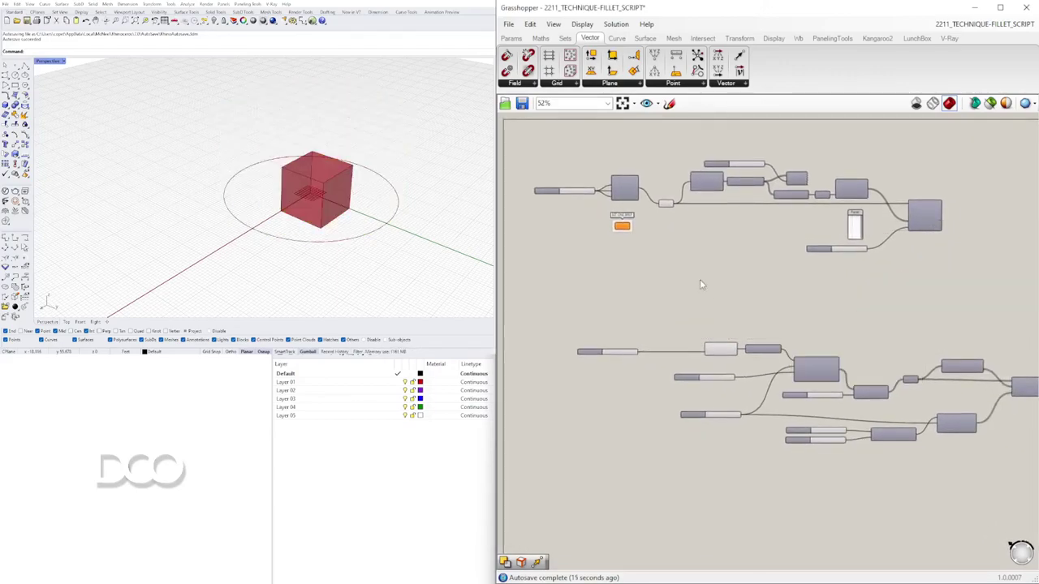
Show the Scale component's preview to examine the scaled boxes from several angles, and hide it again.
scroll(693, 324, "up", 5)
right_click_drag(755, 348, 542, 264)
scroll(649, 296, "down", 3)
scroll(793, 332, "up", 4)
right_click(925, 316)
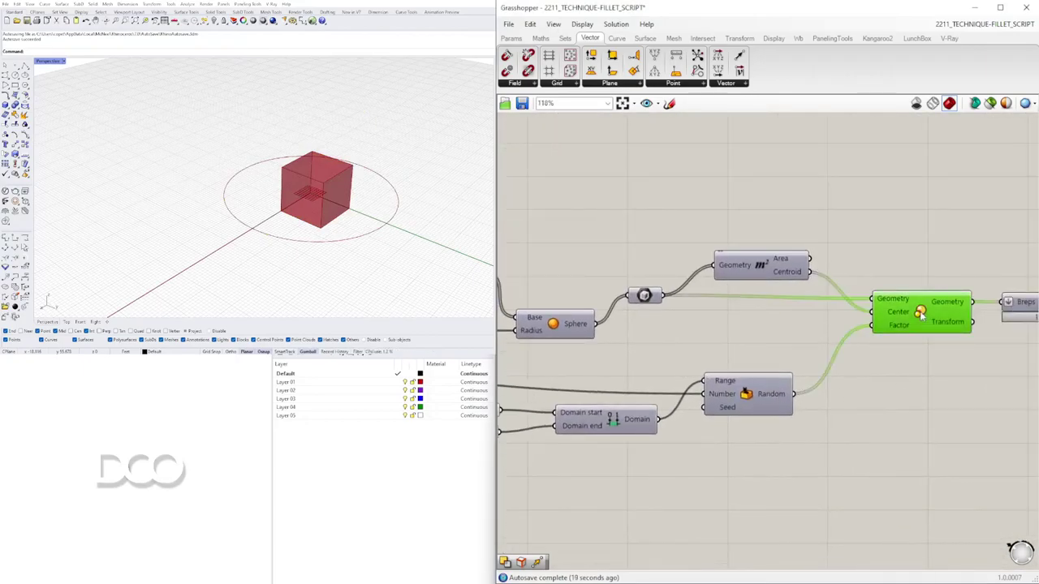
left_click(939, 335)
scroll(383, 209, "down", 7)
right_click_drag(382, 209, 410, 175)
scroll(297, 167, "up", 4)
scroll(617, 325, "down", 3)
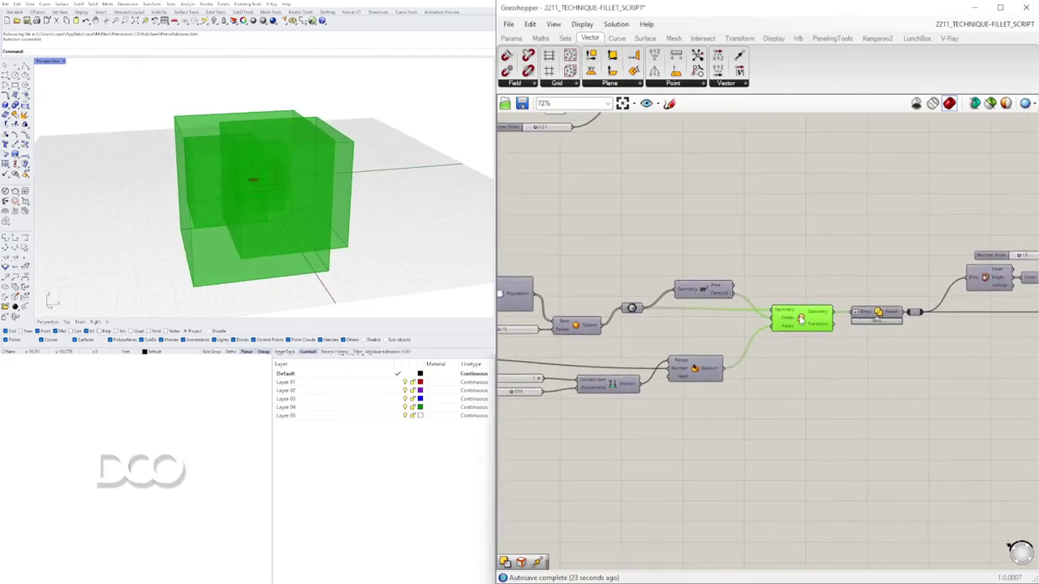
right_click(800, 319)
left_click(839, 338)
scroll(252, 162, "up", 3)
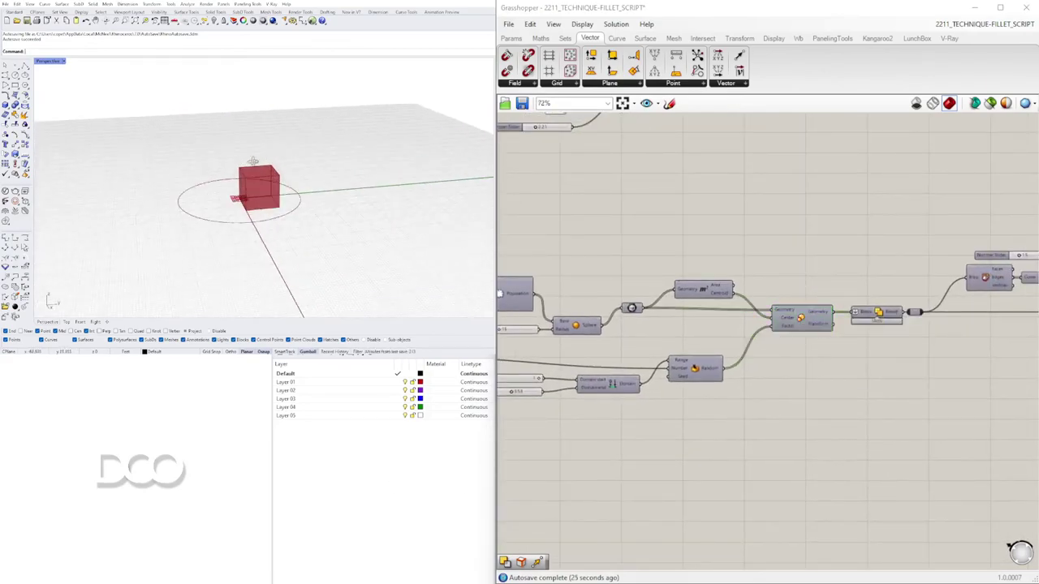
Review the single-box fillet chain from Deconstruct Brep through Fillet Edge.
right_click_drag(253, 161, 361, 149)
scroll(791, 228, "down", 2)
right_click_drag(795, 228, 879, 251)
scroll(690, 188, "up", 2)
right_click_drag(690, 189, 789, 284)
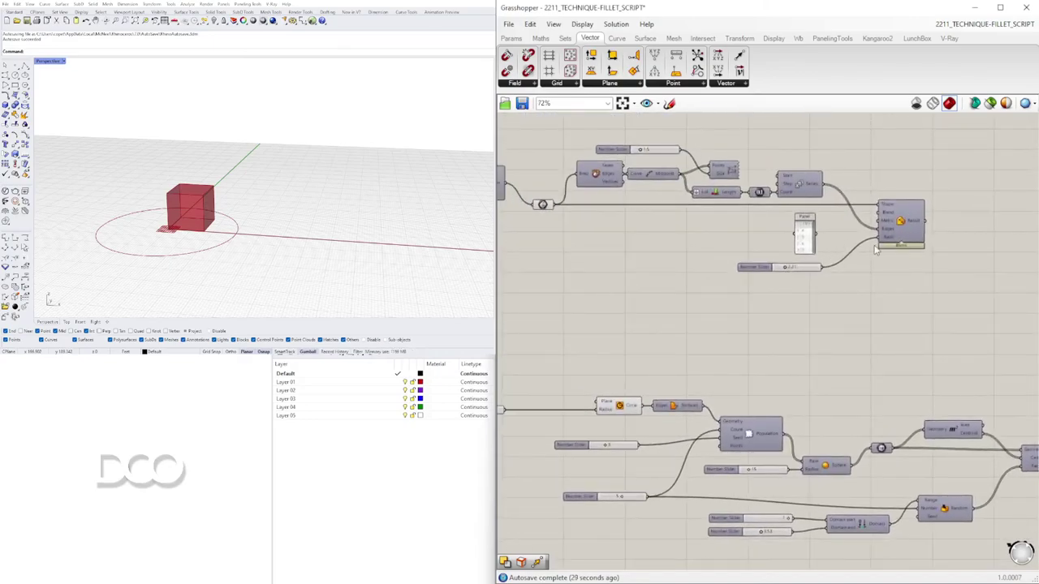
left_click_drag(986, 271, 573, 135)
left_click(694, 287)
left_click_drag(963, 294, 541, 127)
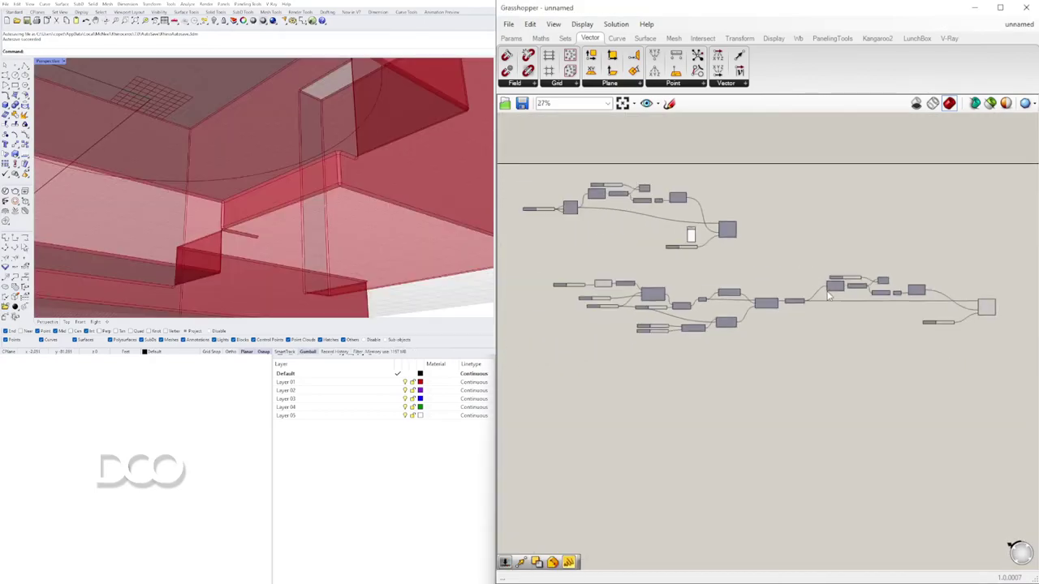
scroll(792, 314, "down", 1)
scroll(777, 301, "down", 2)
right_click_drag(777, 302, 776, 267)
scroll(723, 278, "up", 2)
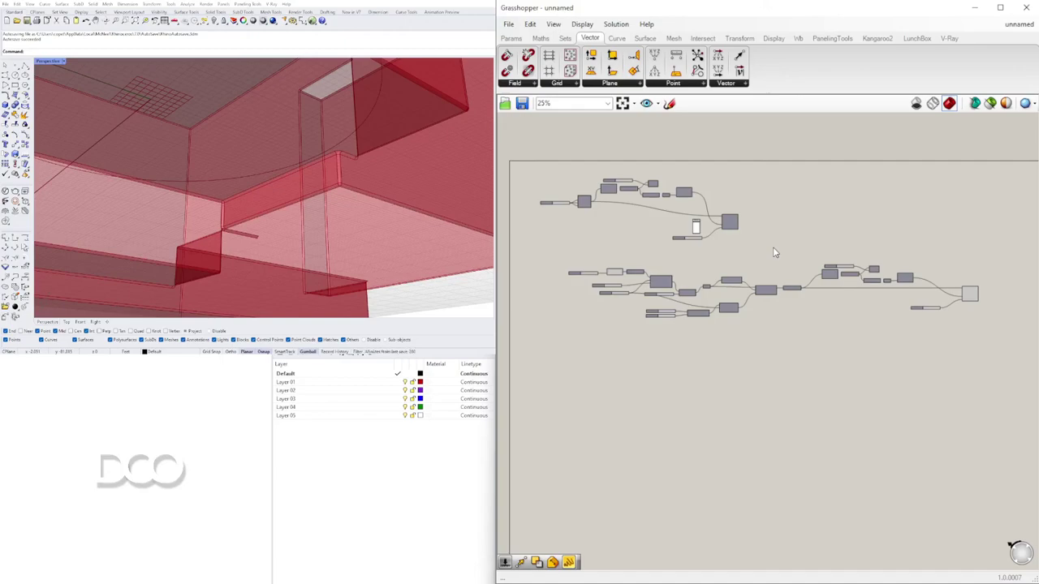
left_click(405, 260)
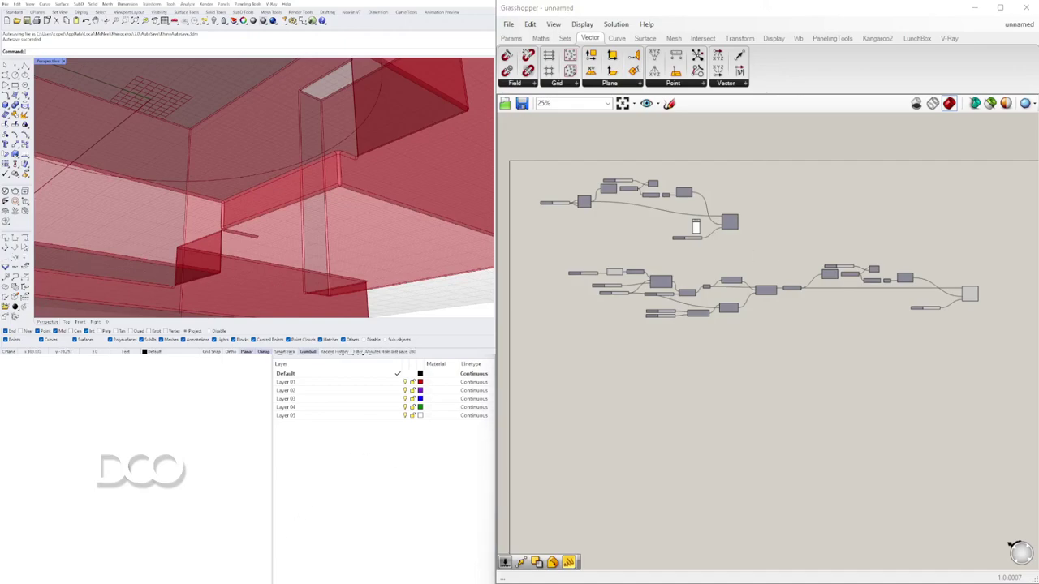